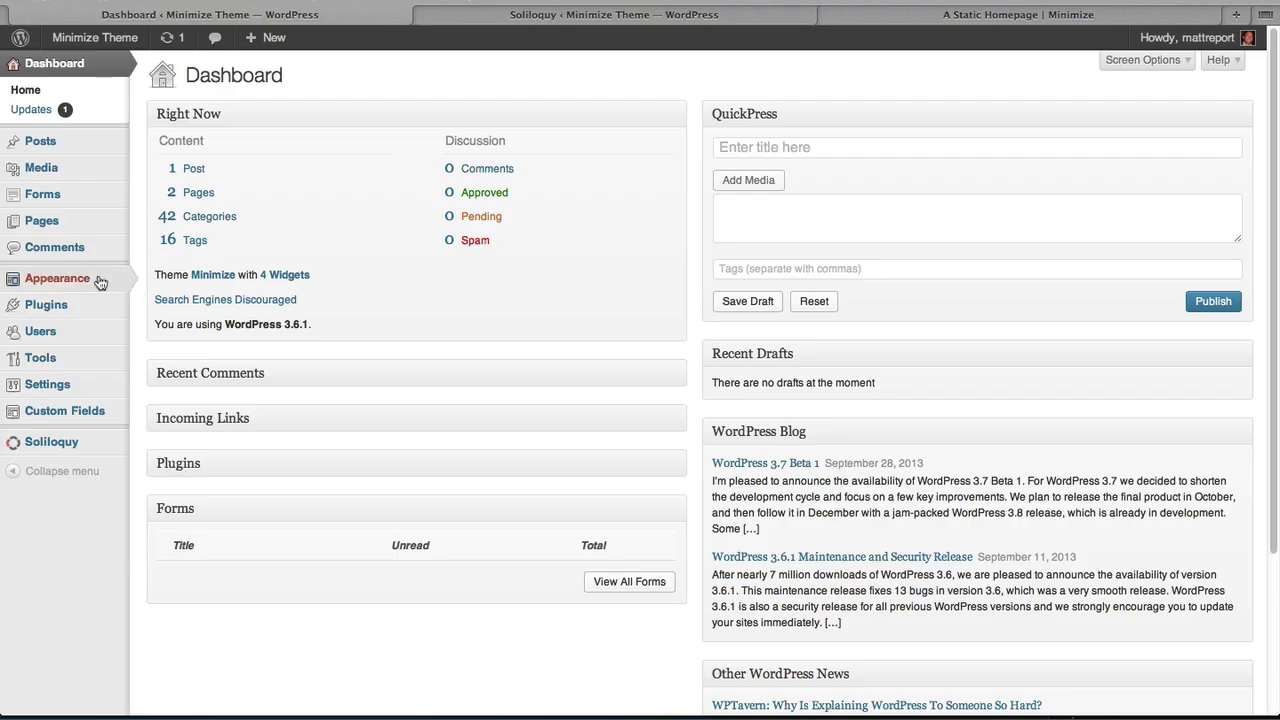
Step: Reveal the Appearance flyout submenu in the dashboard's admin sidebar
{"action": "mouse_move", "coordinate": [92, 281]}
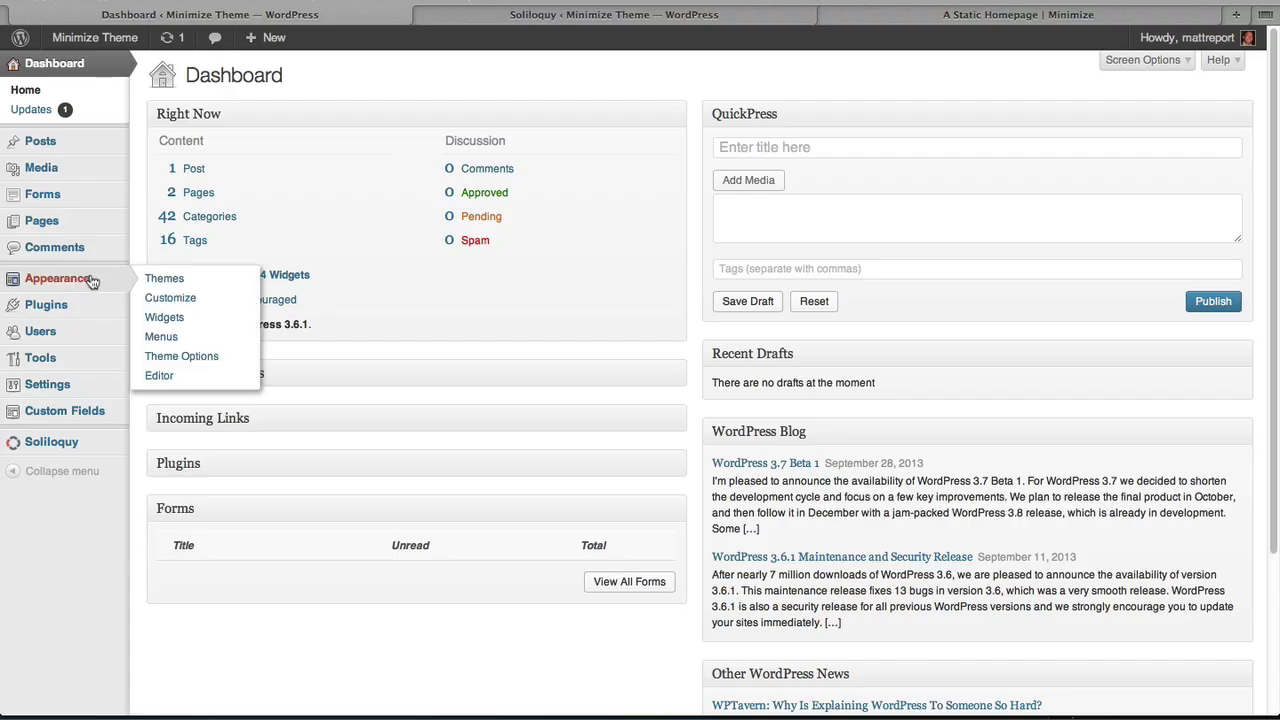
Step: Go to Minimize Theme Options and look through the General Options settings
{"action": "left_click", "coordinate": [208, 357]}
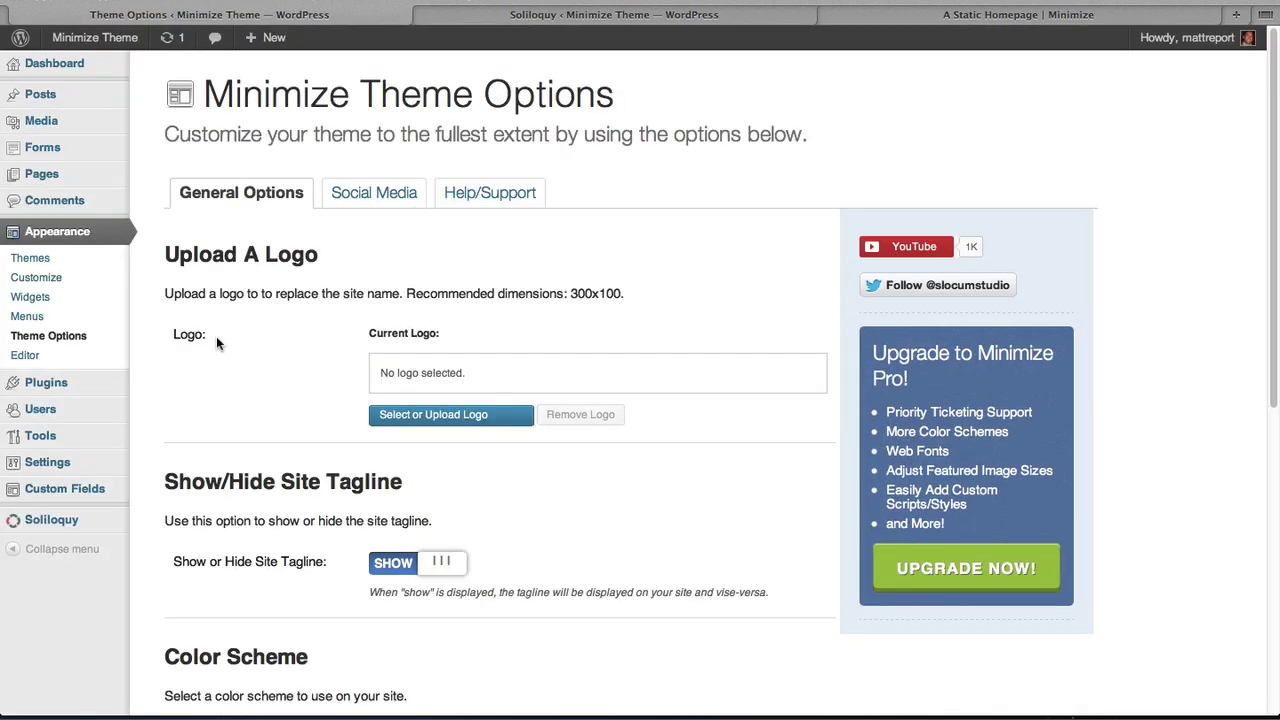
{"action": "scroll", "coordinate": [307, 394], "scroll_direction": "down", "scroll_amount": 2}
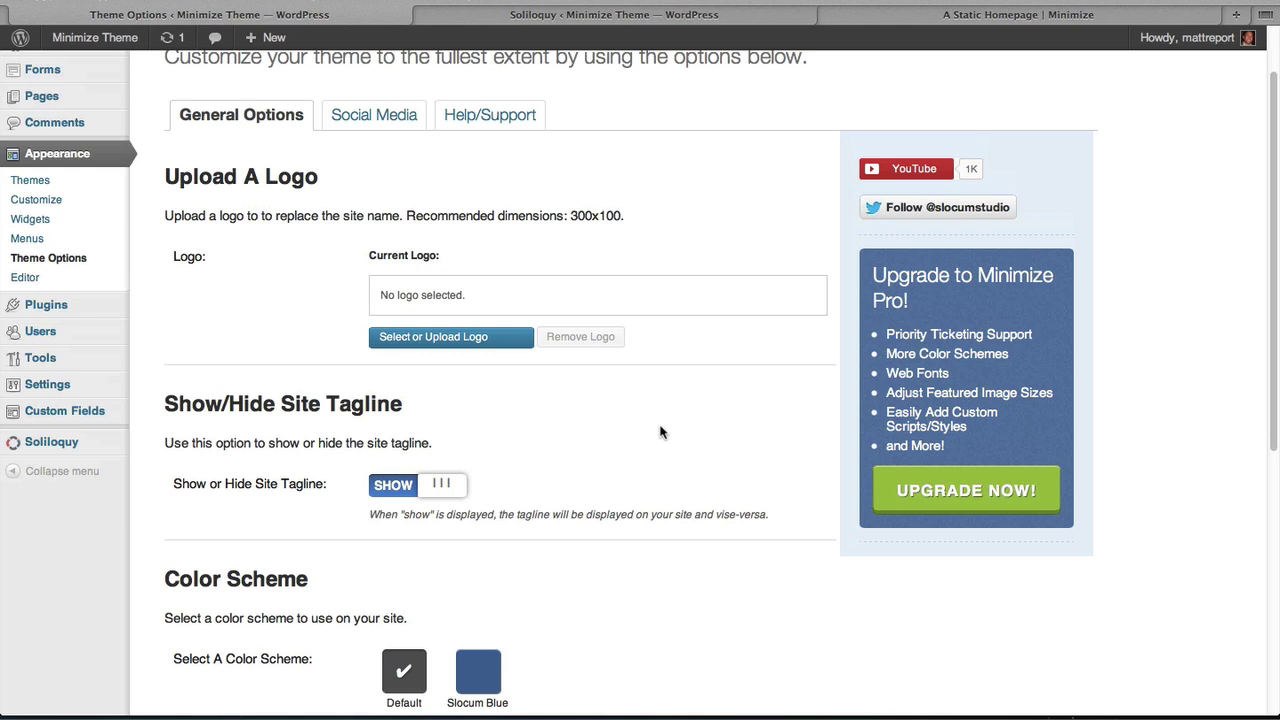
{"action": "scroll", "coordinate": [591, 571], "scroll_direction": "down", "scroll_amount": 2}
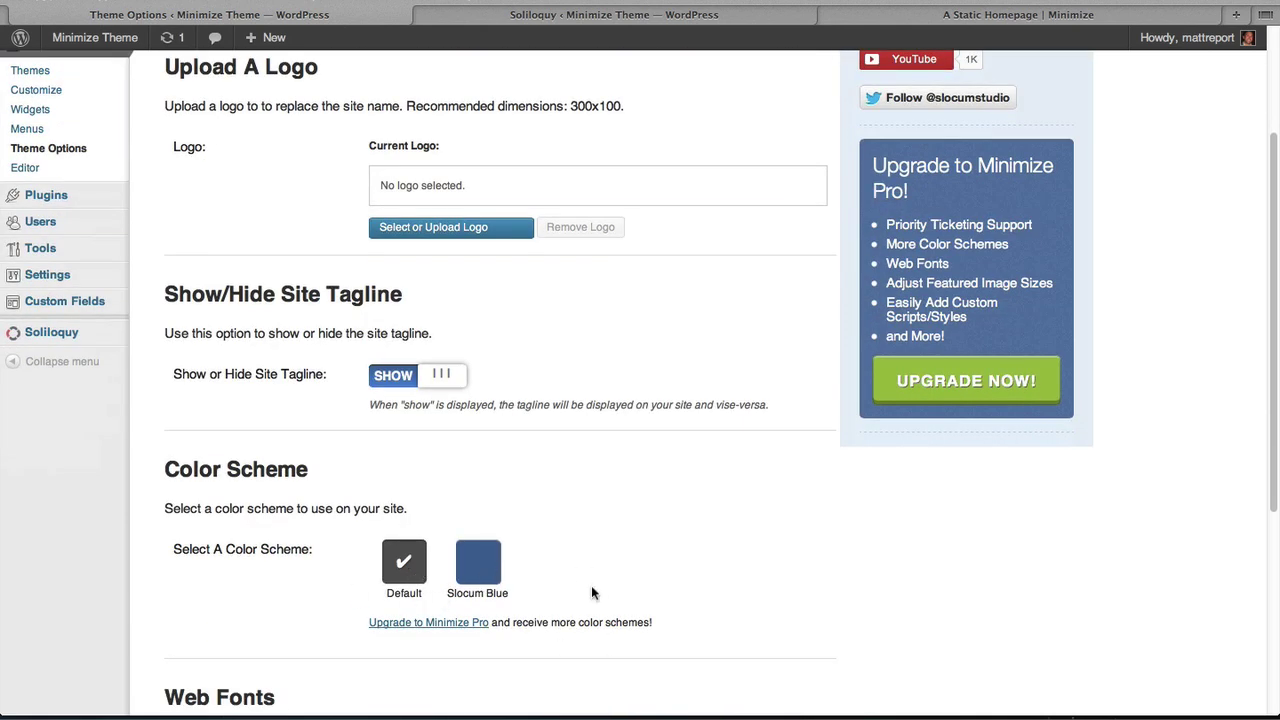
{"action": "scroll", "coordinate": [630, 595], "scroll_direction": "down", "scroll_amount": 3}
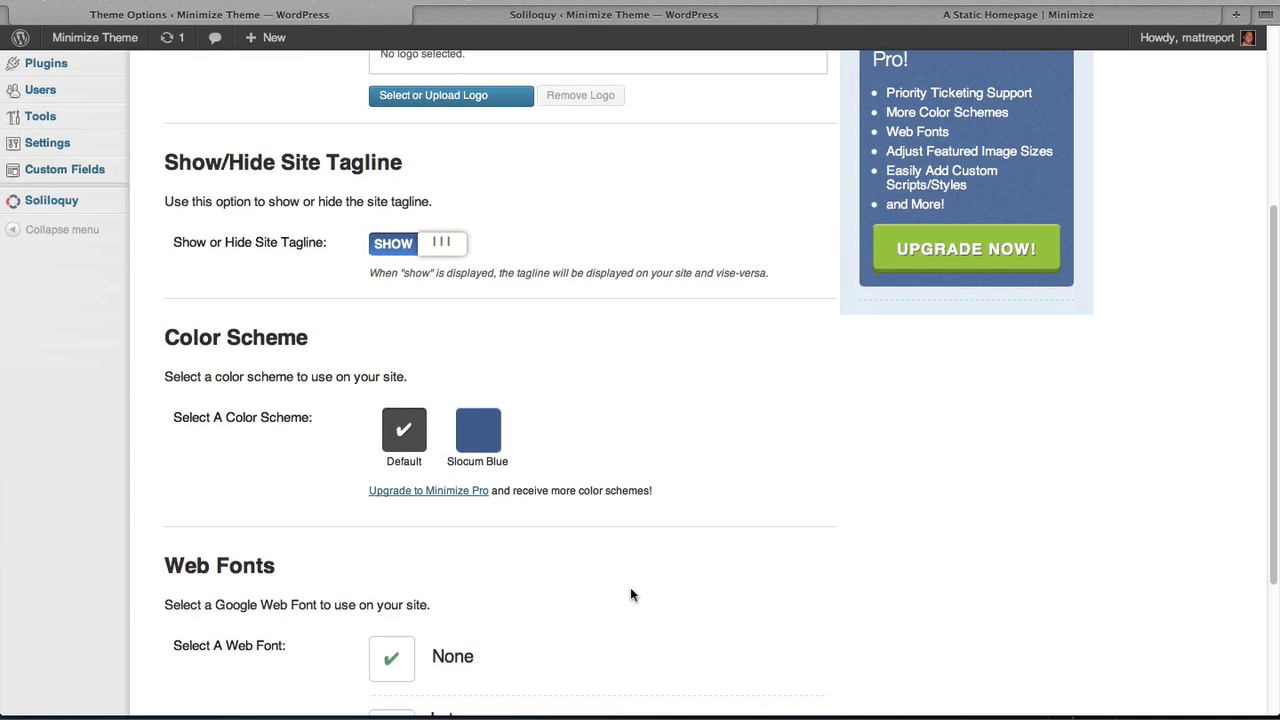
{"action": "scroll", "coordinate": [630, 595], "scroll_direction": "down", "scroll_amount": 1}
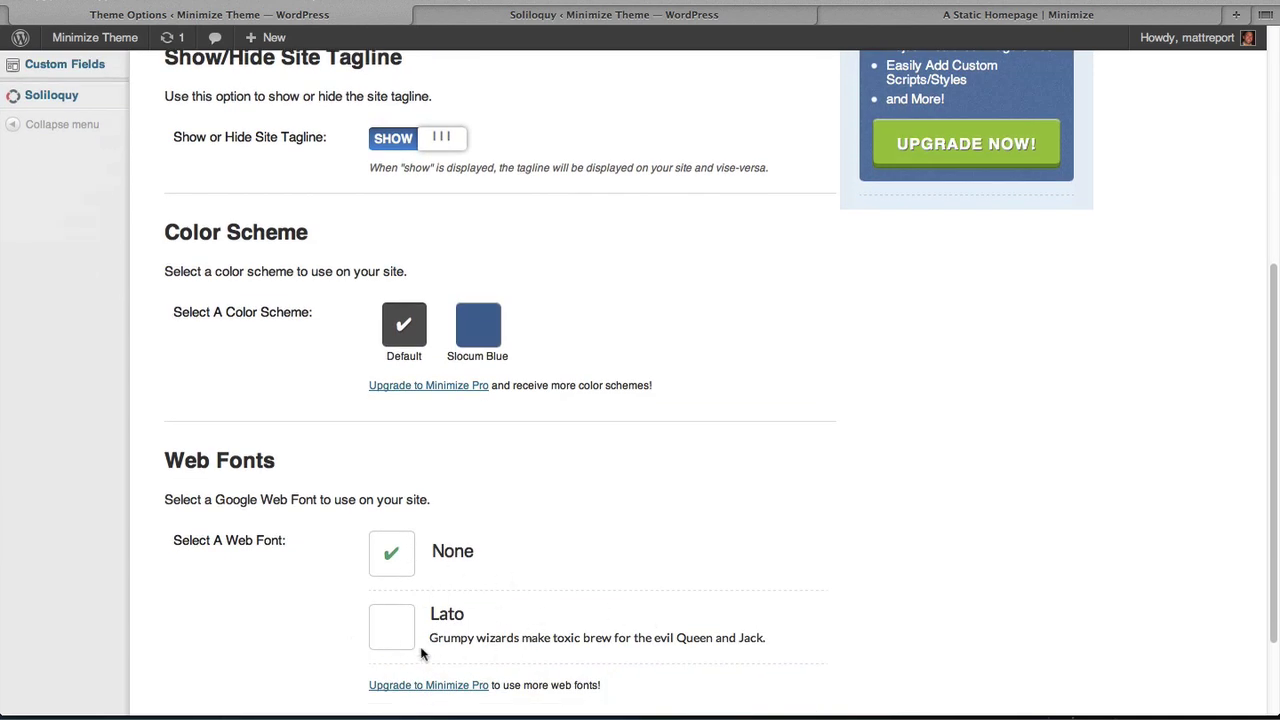
{"action": "scroll", "coordinate": [428, 637], "scroll_direction": "down", "scroll_amount": 2}
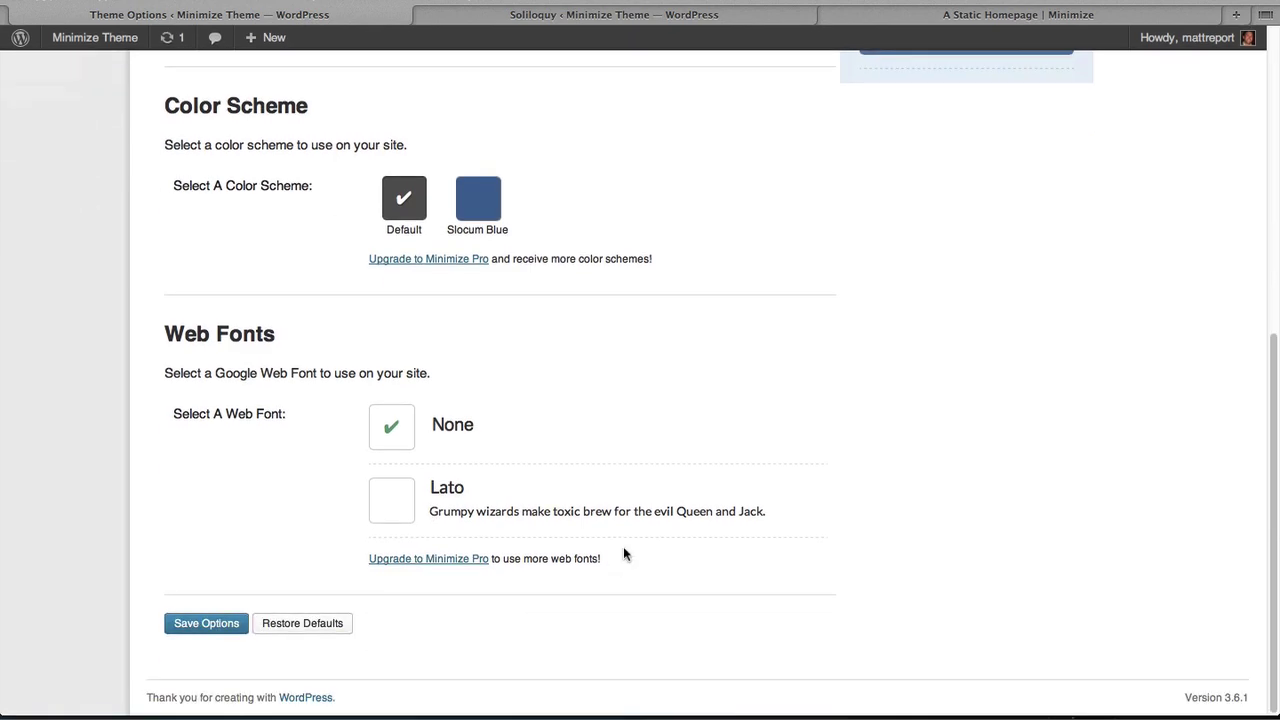
{"action": "scroll", "coordinate": [623, 554], "scroll_direction": "up", "scroll_amount": 8}
{"action": "scroll", "coordinate": [623, 546], "scroll_direction": "up", "scroll_amount": 3}
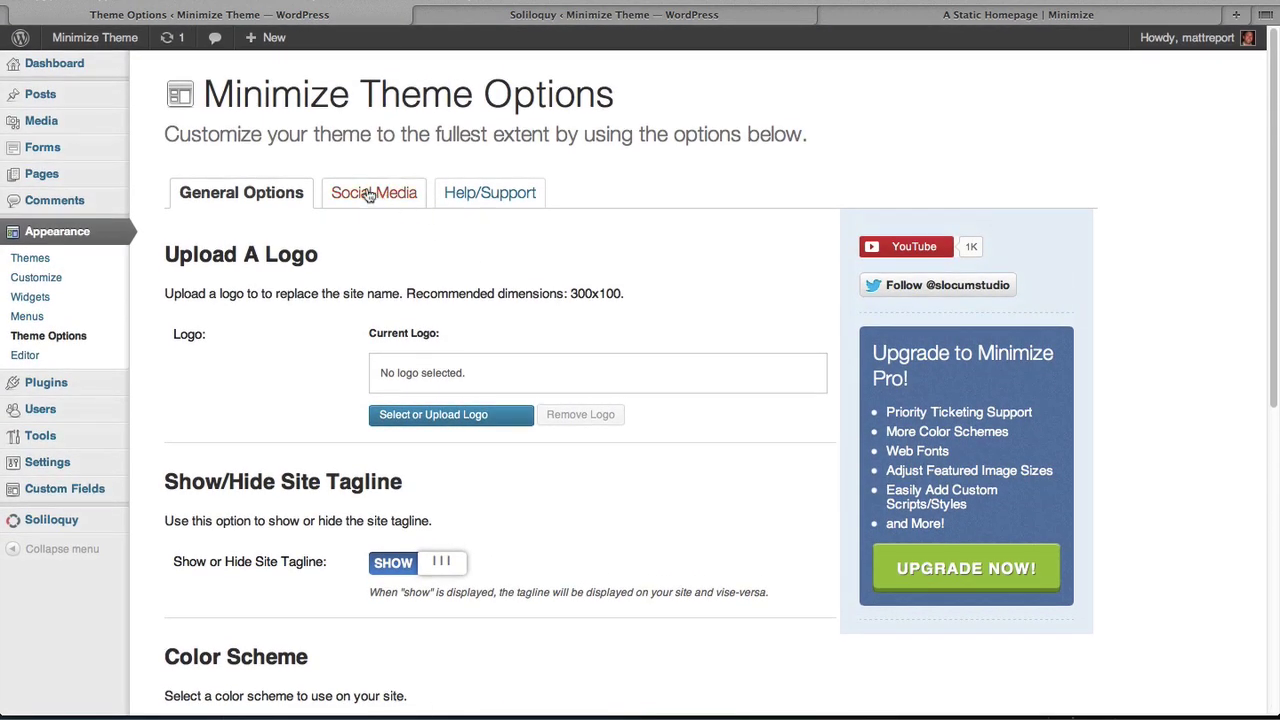
Step: Review the Social Media link settings, then the Help/Support section
{"action": "left_click", "coordinate": [368, 195]}
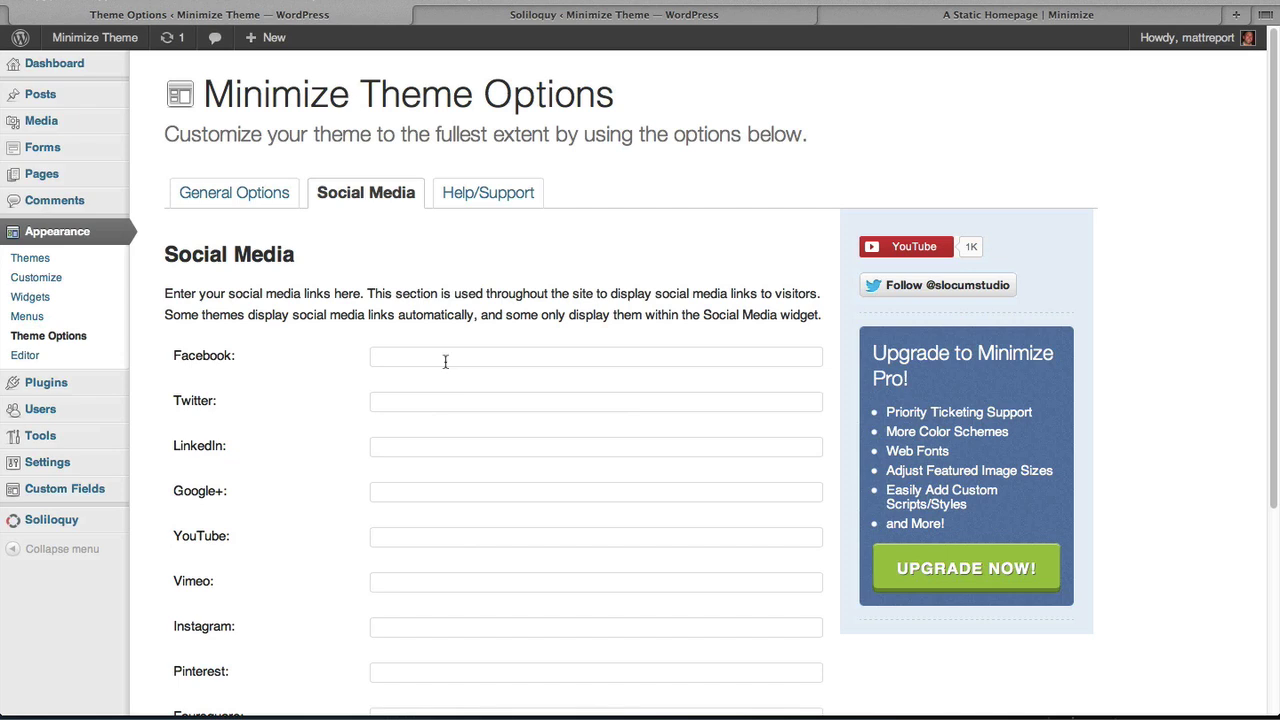
{"action": "scroll", "coordinate": [443, 665], "scroll_direction": "down", "scroll_amount": 2}
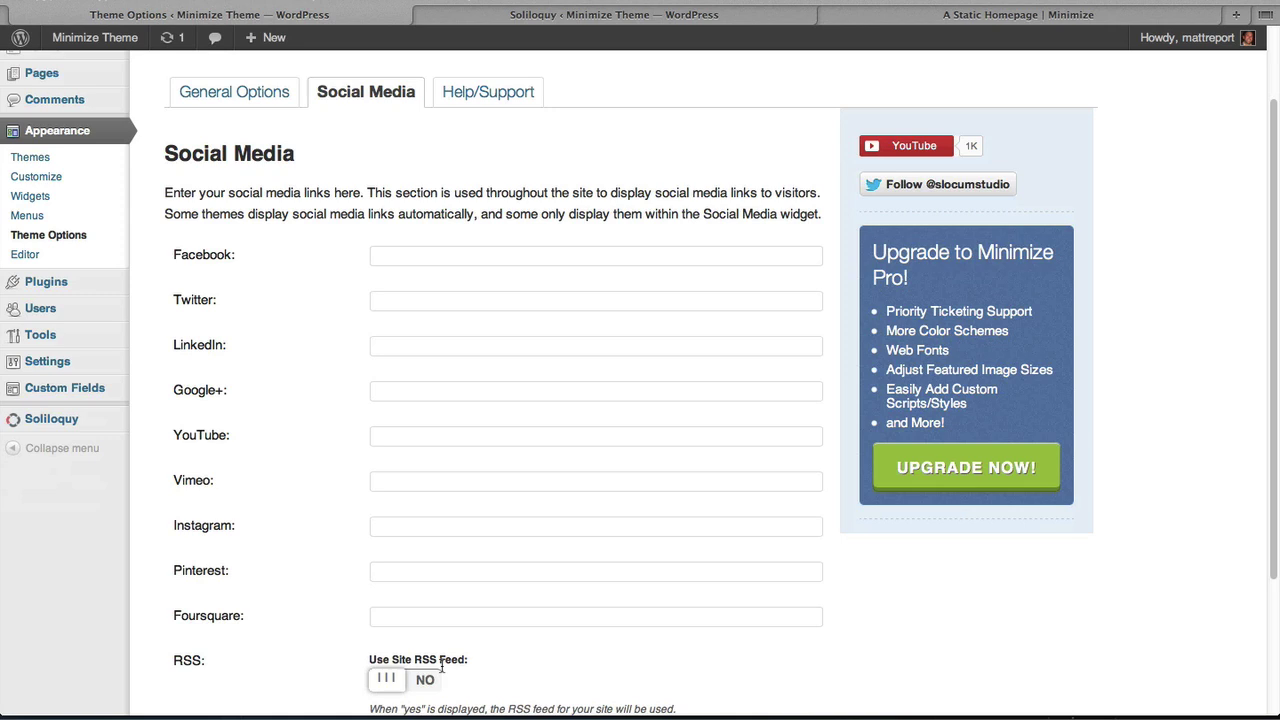
{"action": "left_click", "coordinate": [488, 91]}
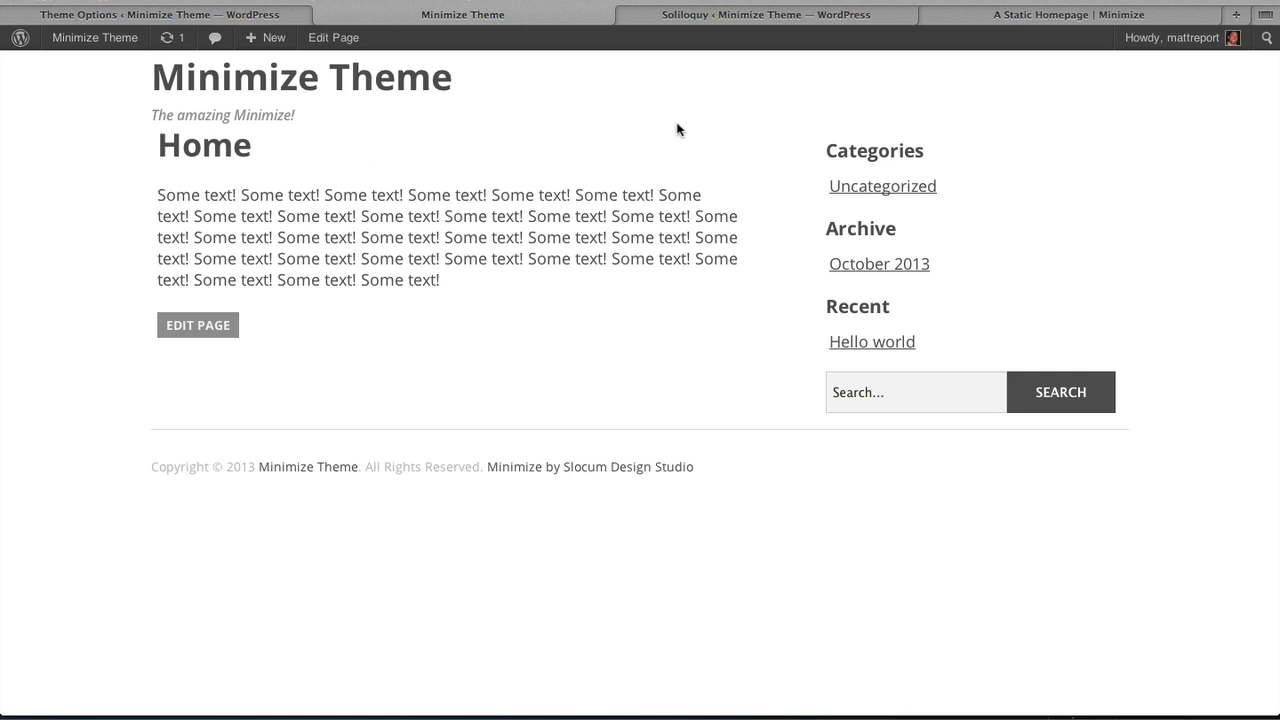
{"action": "left_click", "coordinate": [132, 18]}
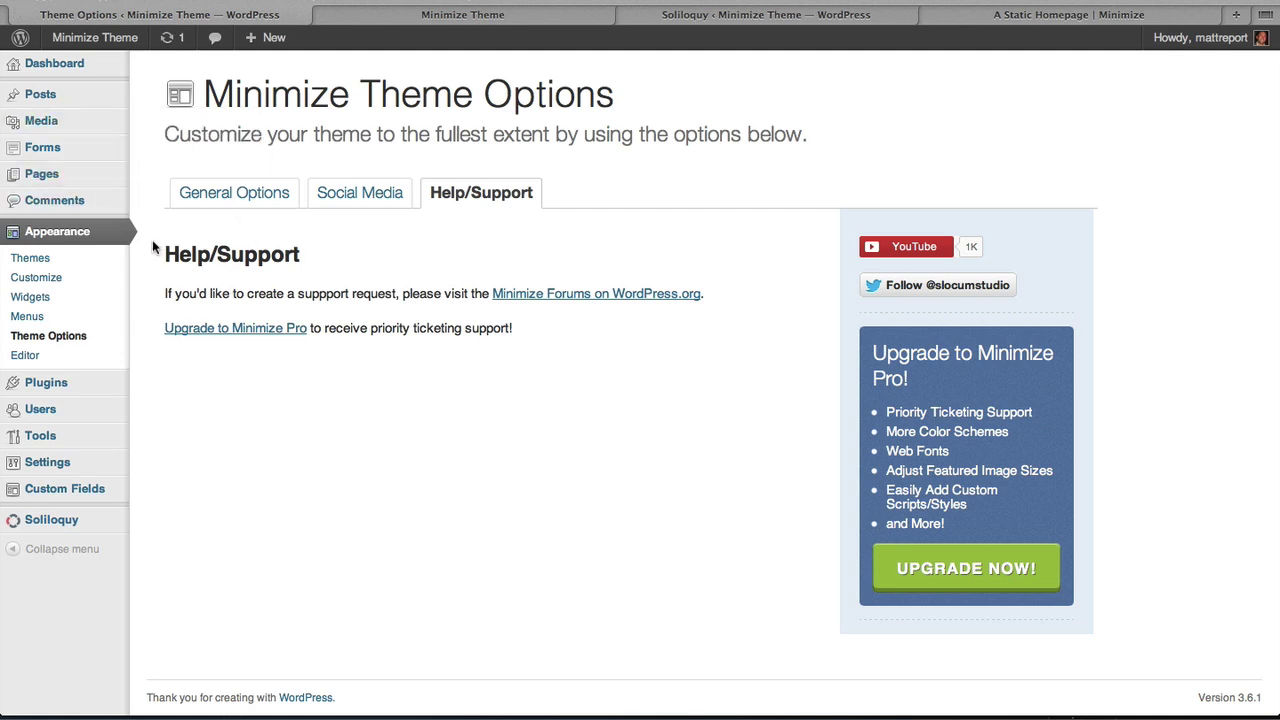
Step: Add the Home and Landing pages to the Main menu, order Home before Landing, and save
{"action": "left_click", "coordinate": [56, 320]}
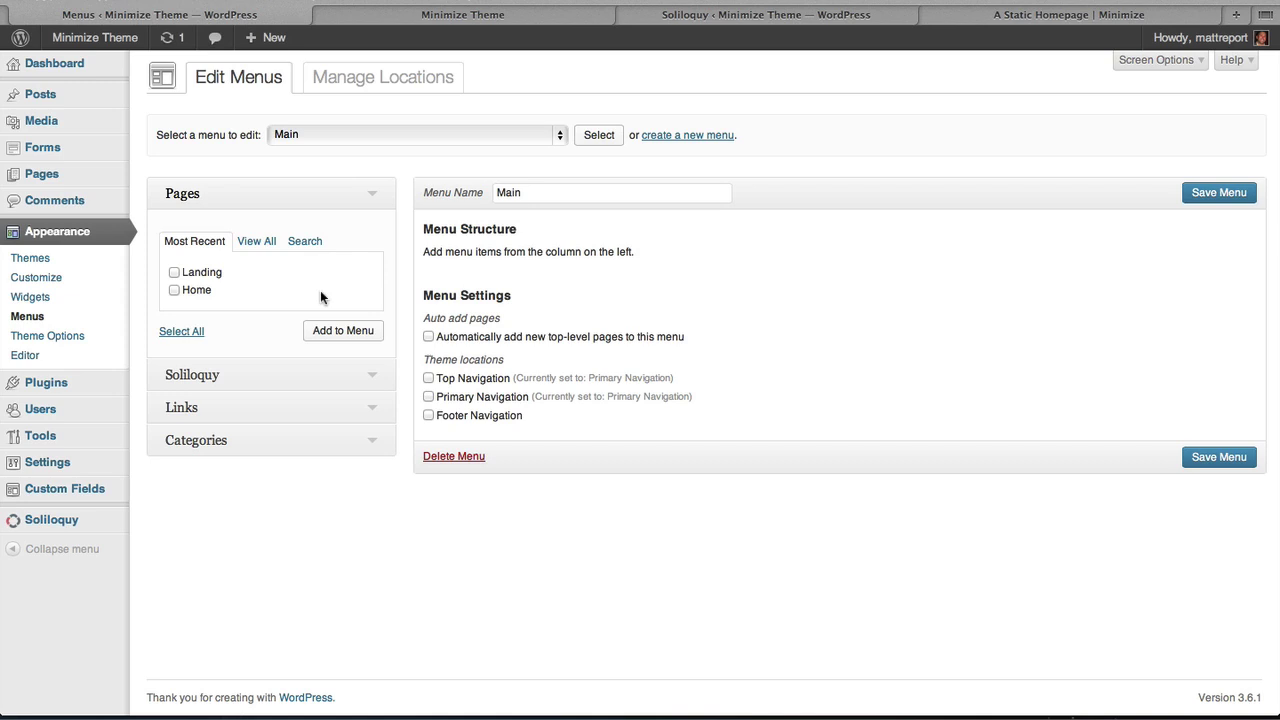
{"action": "left_click", "coordinate": [174, 289]}
{"action": "left_click", "coordinate": [174, 272]}
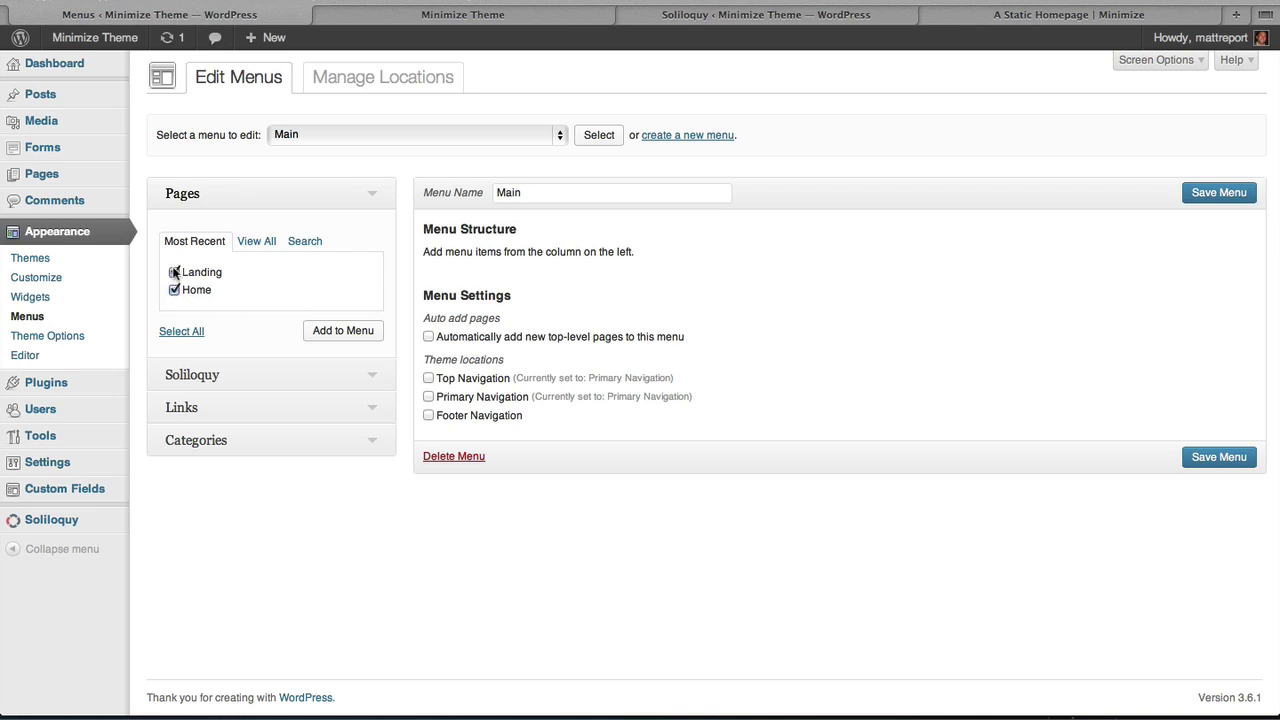
{"action": "left_click", "coordinate": [344, 334]}
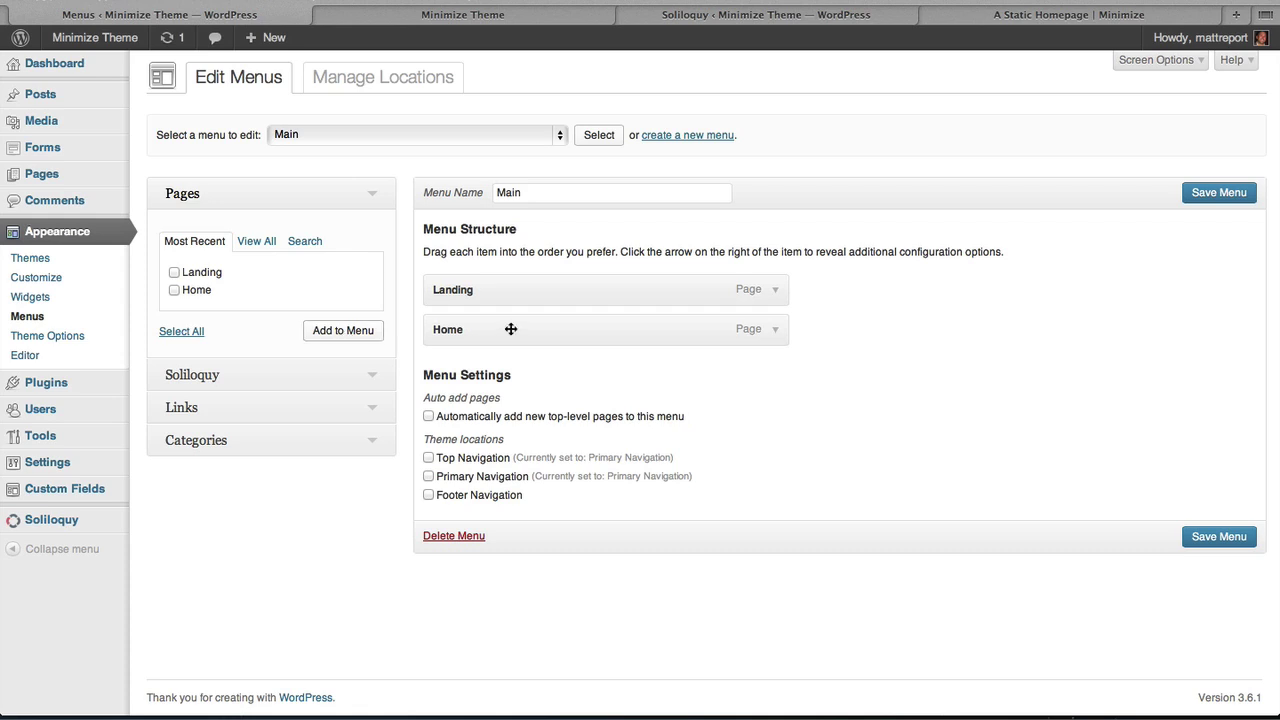
{"action": "left_click_drag", "start_coordinate": [511, 329], "coordinate": [485, 276]}
{"action": "left_click", "coordinate": [1207, 539]}
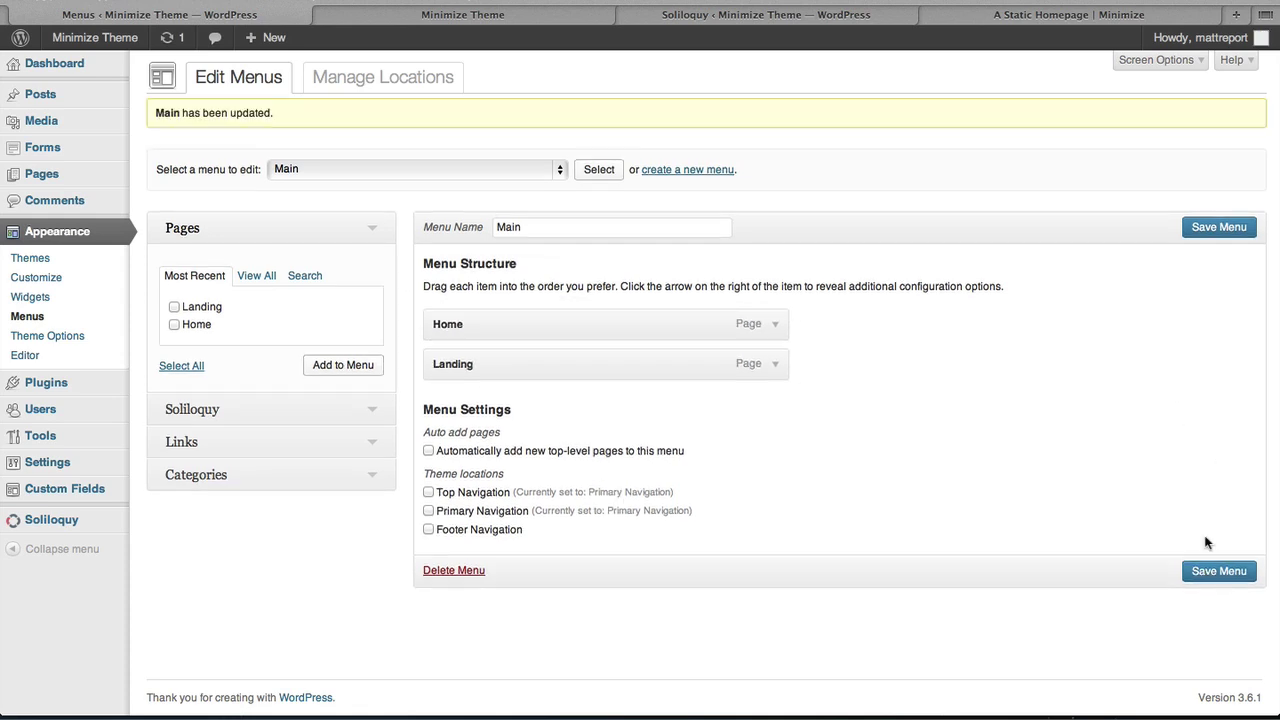
Step: Set Primary Navigation to the Main menu, save the locations, and view the live Home page
{"action": "left_click", "coordinate": [370, 88]}
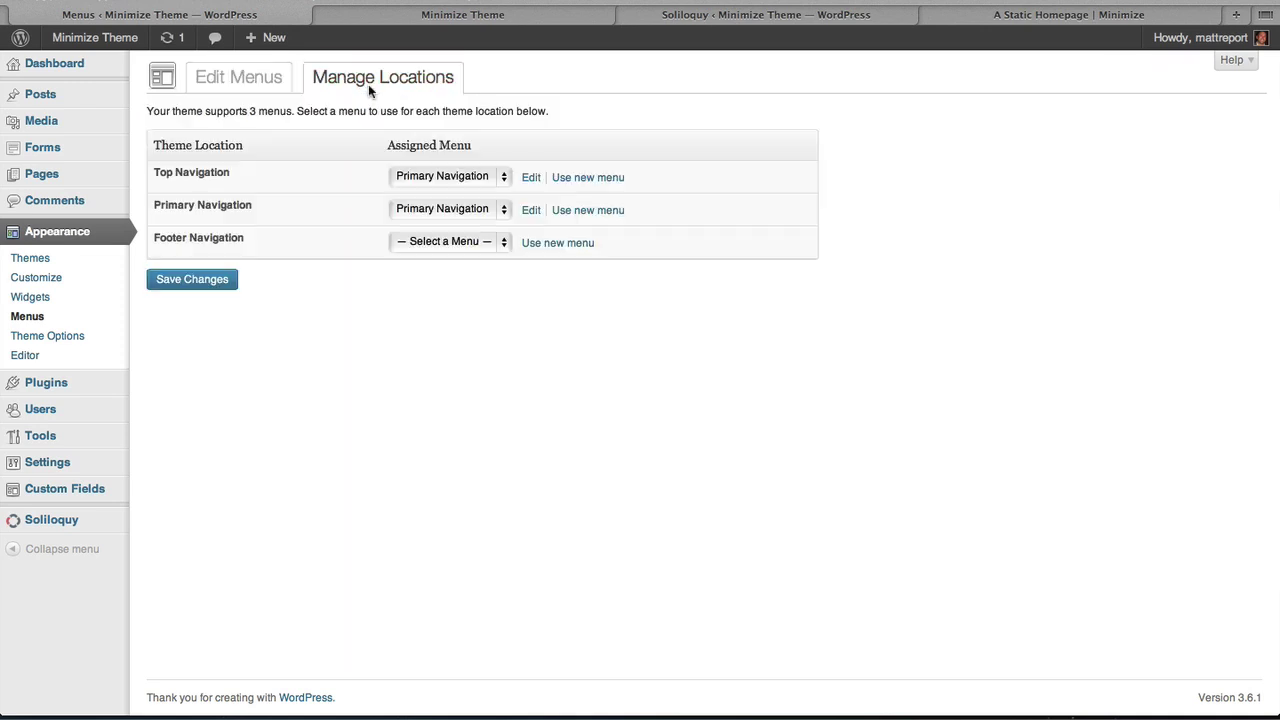
{"action": "left_click", "coordinate": [450, 210]}
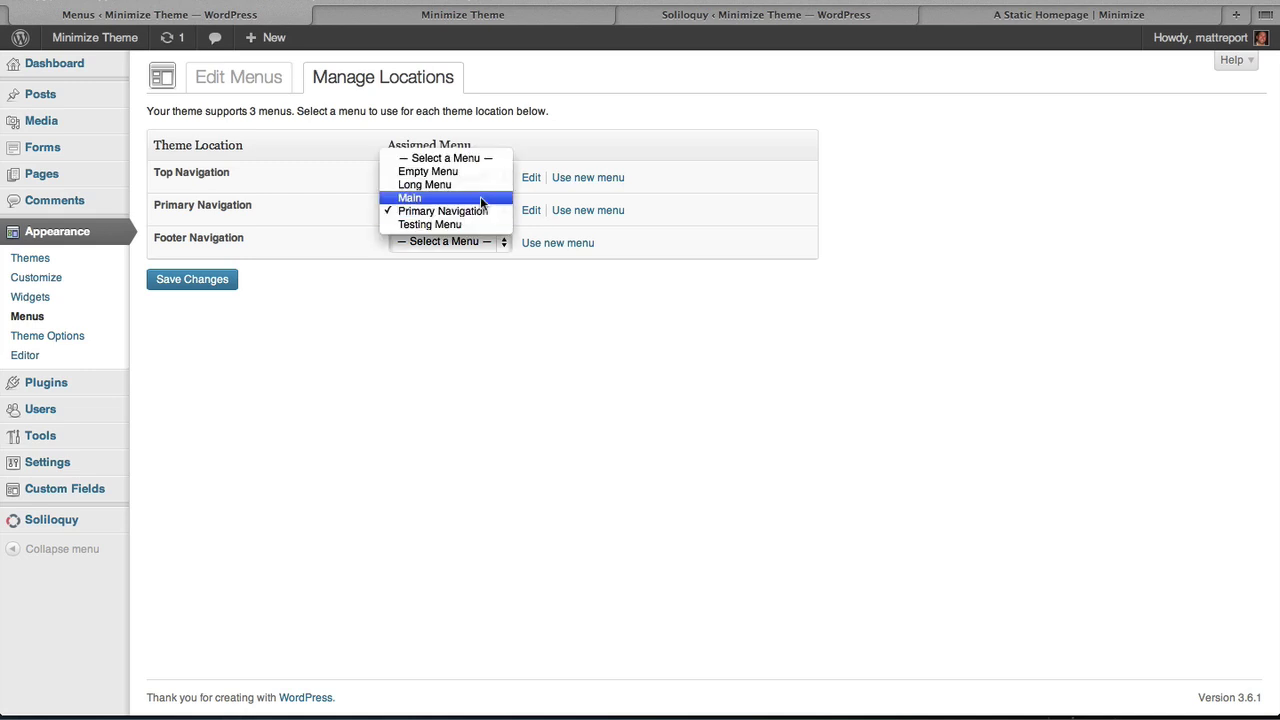
{"action": "left_click", "coordinate": [480, 197]}
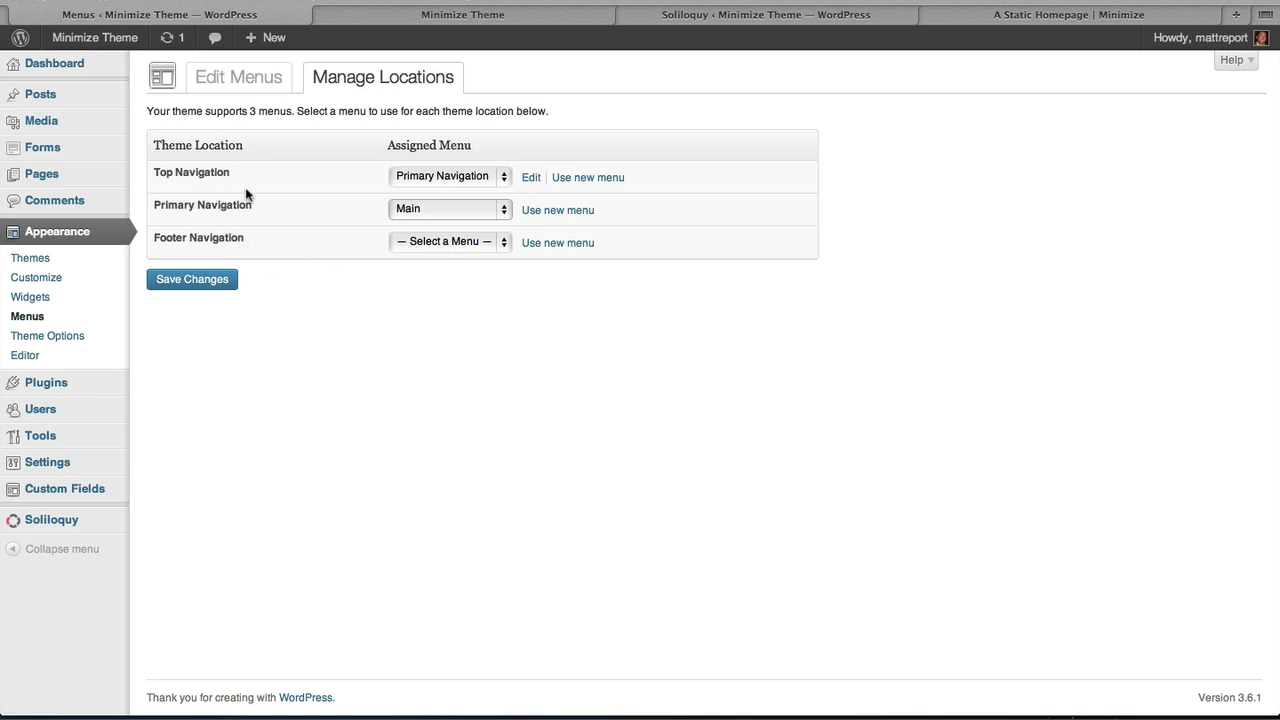
{"action": "left_click", "coordinate": [180, 287]}
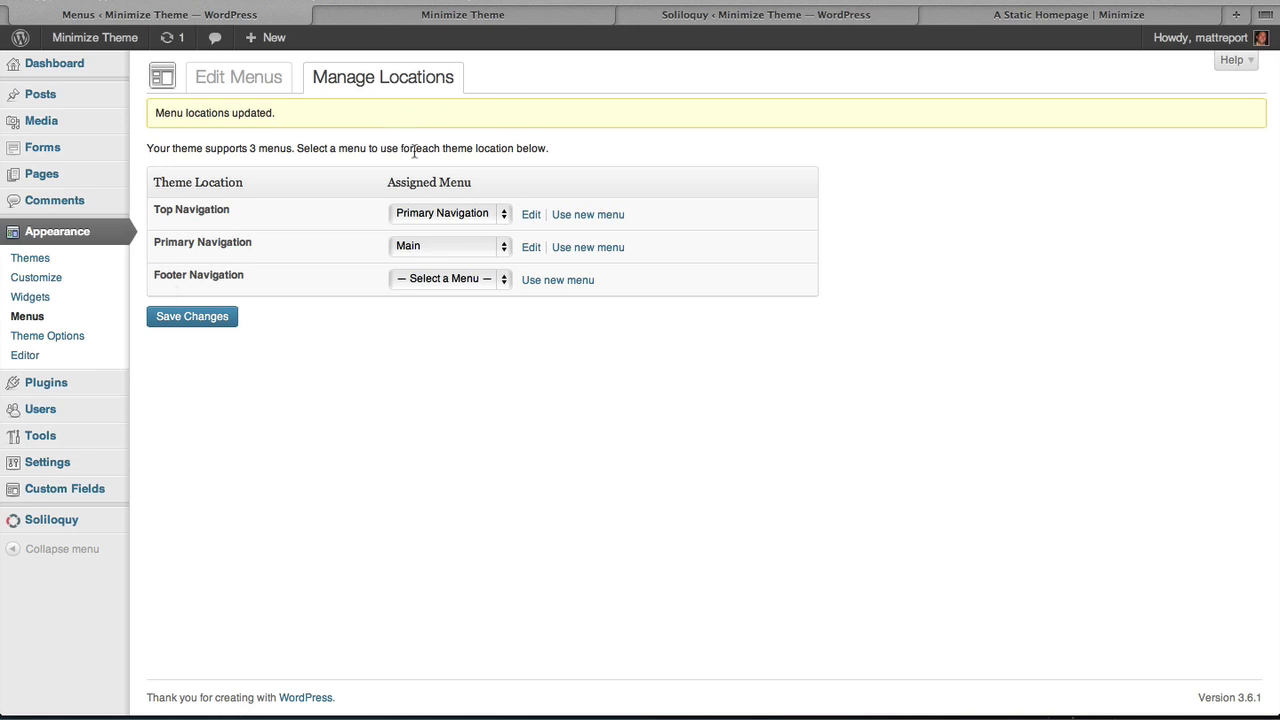
{"action": "left_click", "coordinate": [473, 20]}
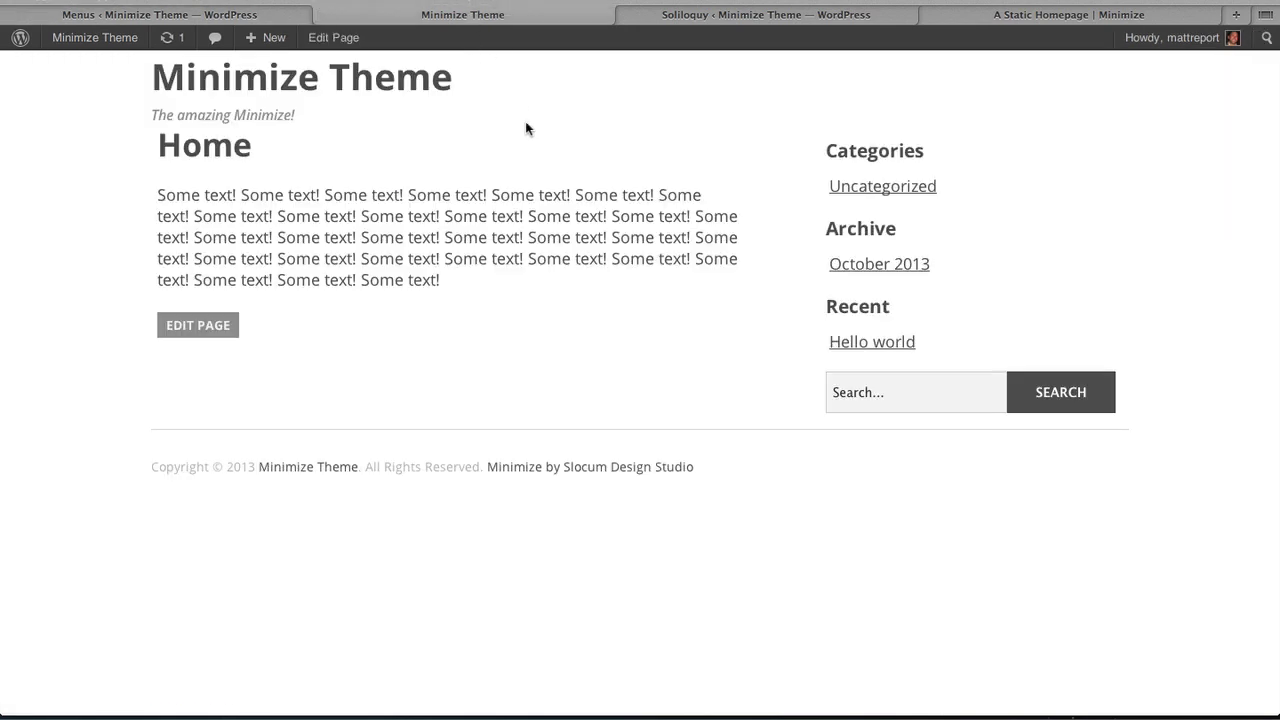
Step: Reload the live site to show the new HOME and LANDING navigation links
{"action": "key", "text": "super+r"}
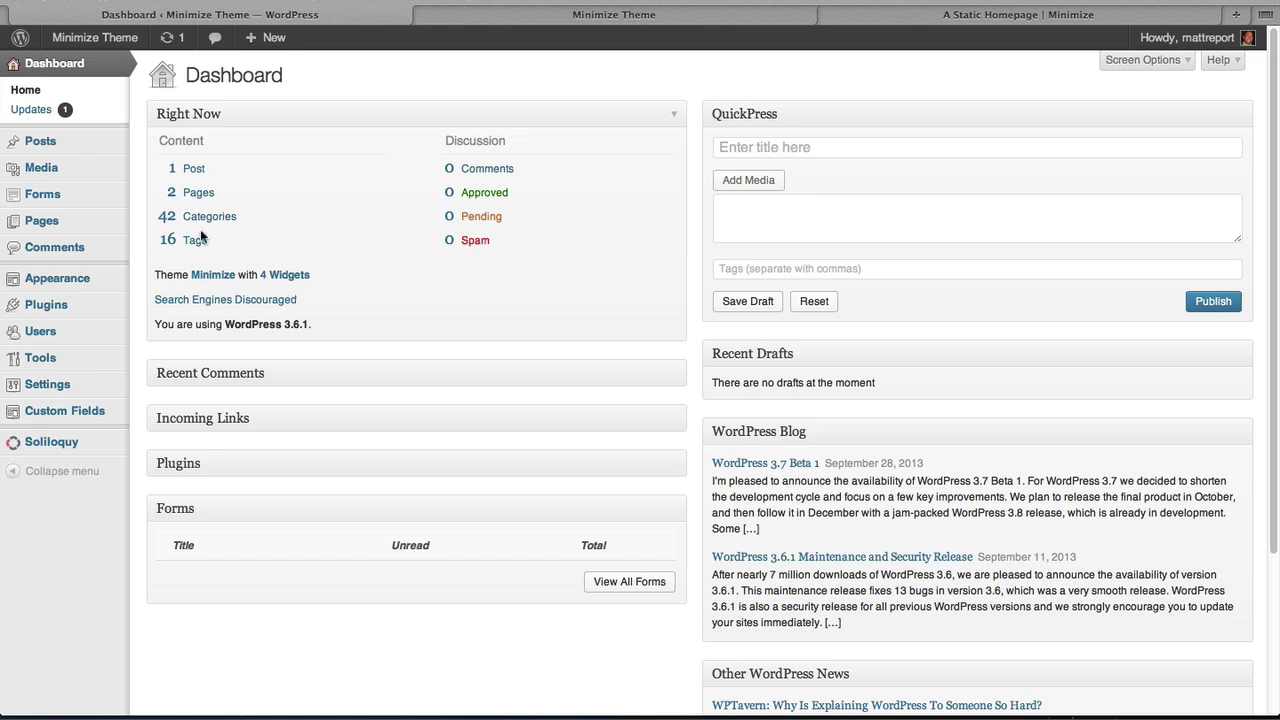
Step: Title the Primary Sidebar's SDS: Social Media Widget 'Social' and save it
{"action": "mouse_move", "coordinate": [100, 280]}
{"action": "left_click", "coordinate": [165, 317]}
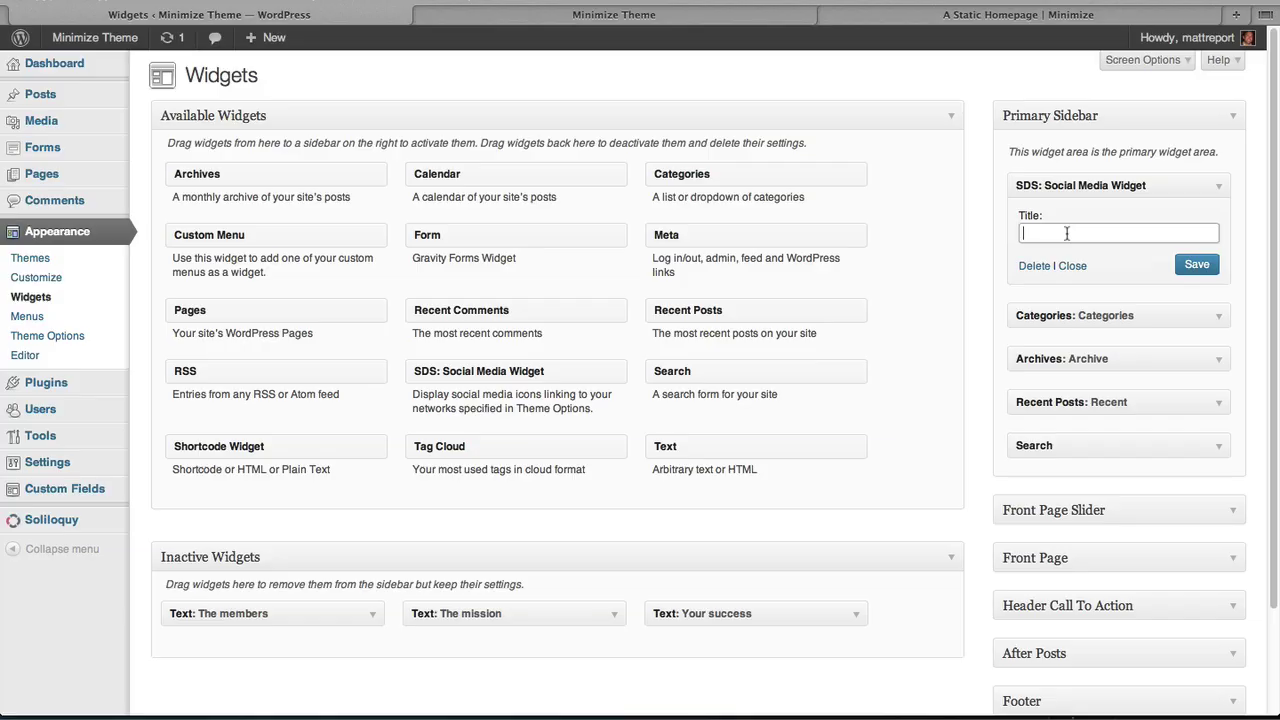
{"action": "type", "text": "Social"}
{"action": "left_click", "coordinate": [1200, 268]}
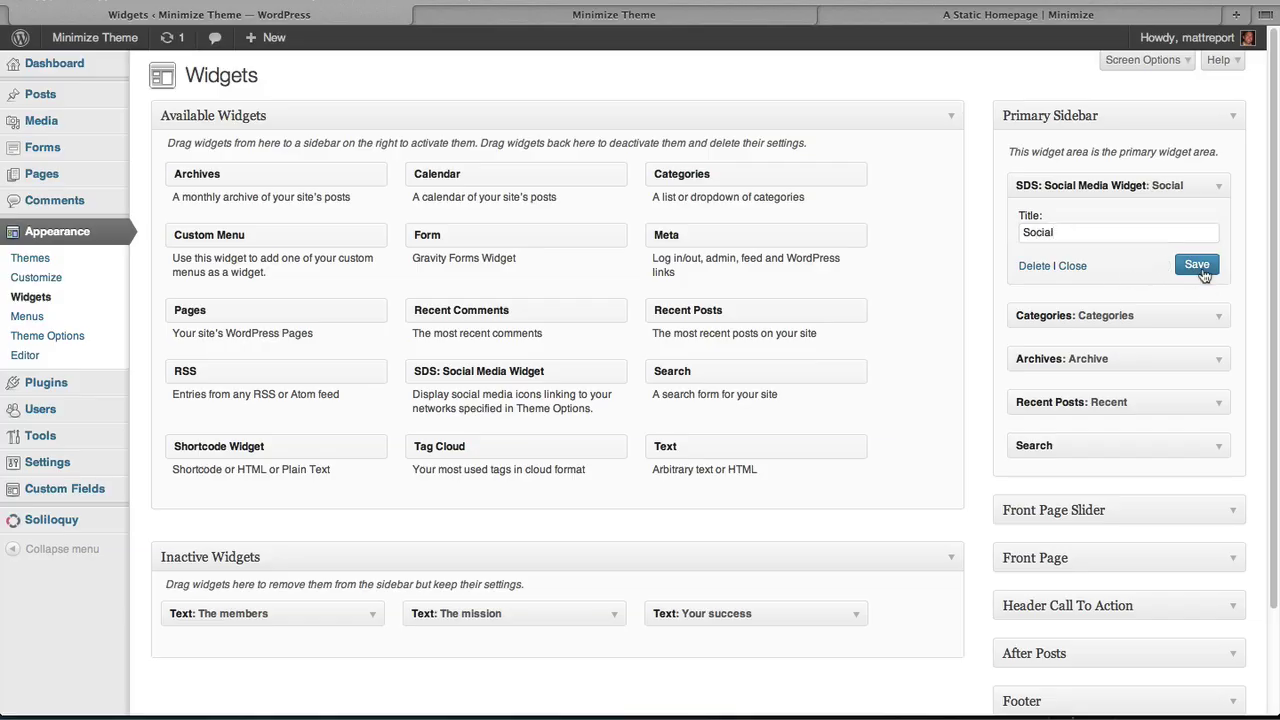
Step: Reload the live site to confirm the Social sidebar heading, then go back to the Widgets page
{"action": "left_click", "coordinate": [484, 22]}
{"action": "key", "text": "super+r"}
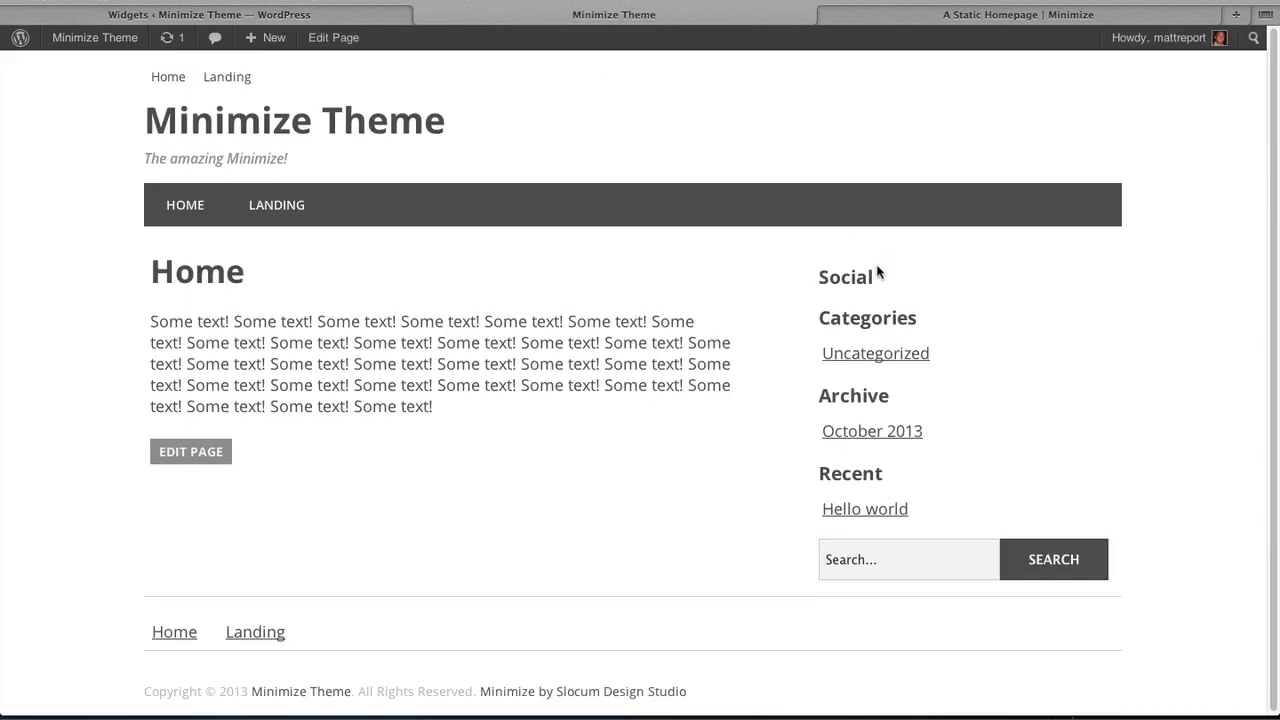
{"action": "left_click_drag", "start_coordinate": [852, 268], "coordinate": [809, 263]}
{"action": "left_click", "coordinate": [830, 267]}
{"action": "left_click", "coordinate": [355, 20]}
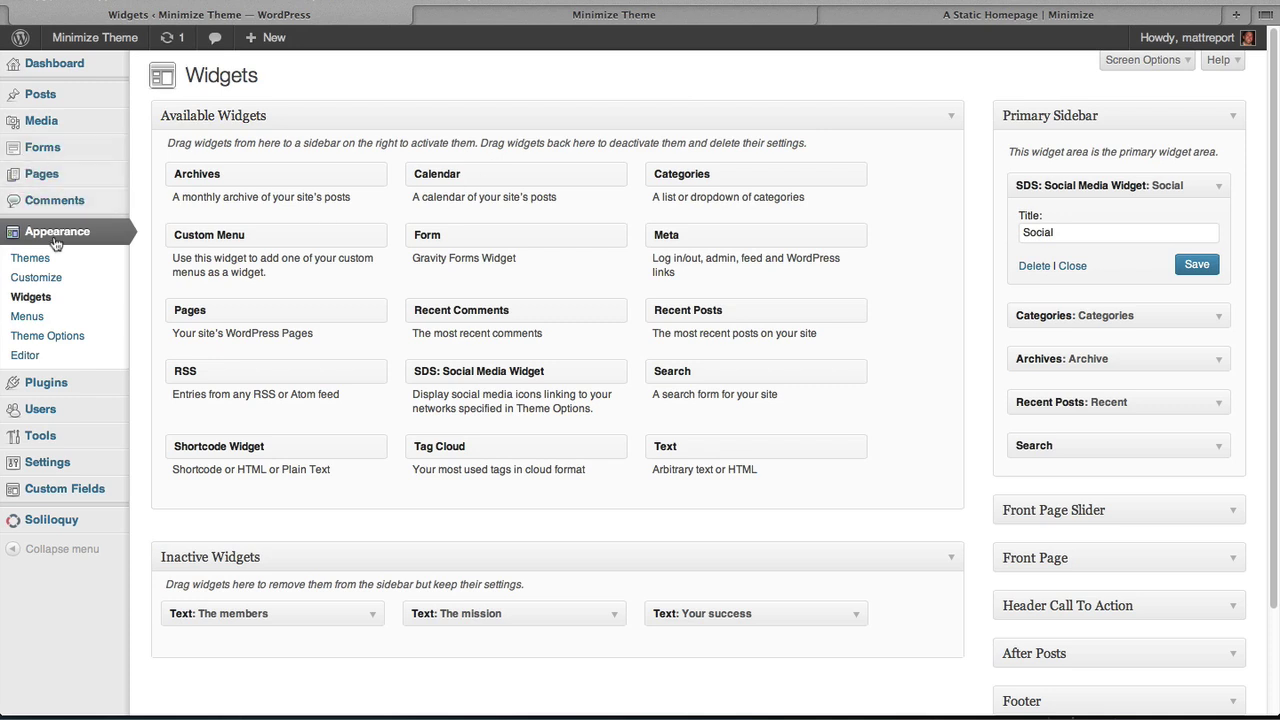
{"action": "left_click", "coordinate": [57, 338]}
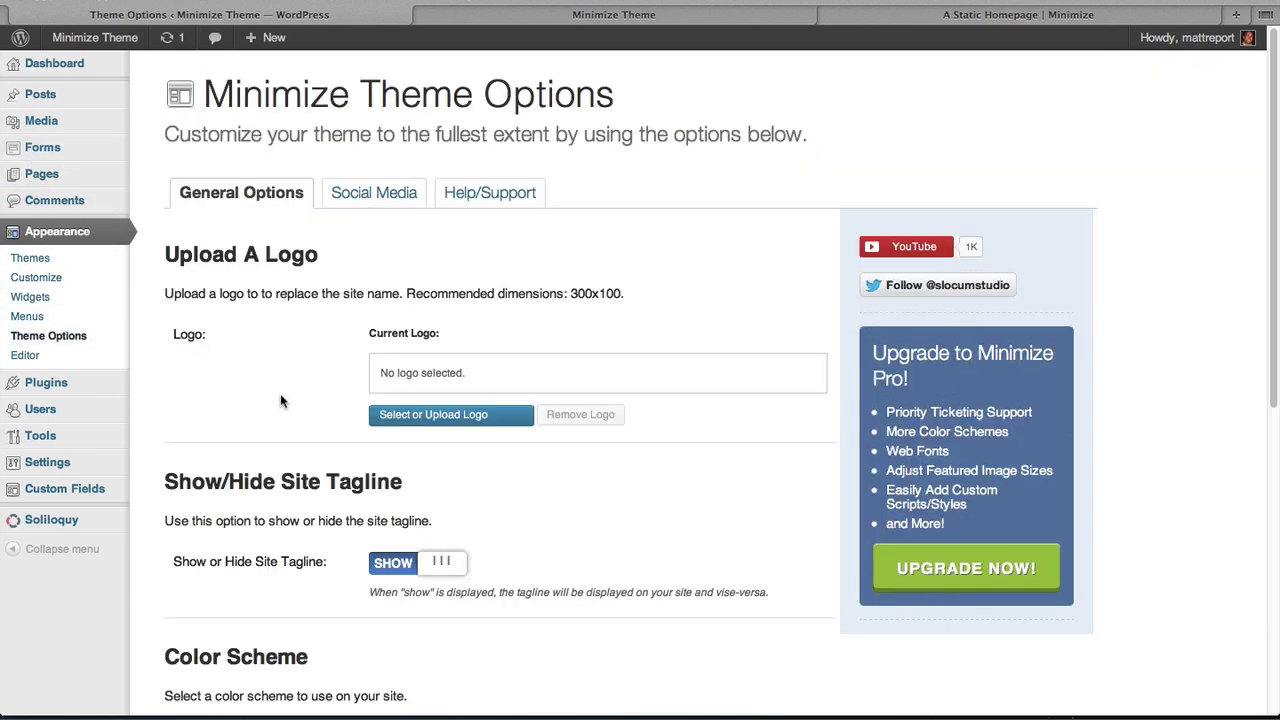
{"action": "left_click", "coordinate": [375, 200]}
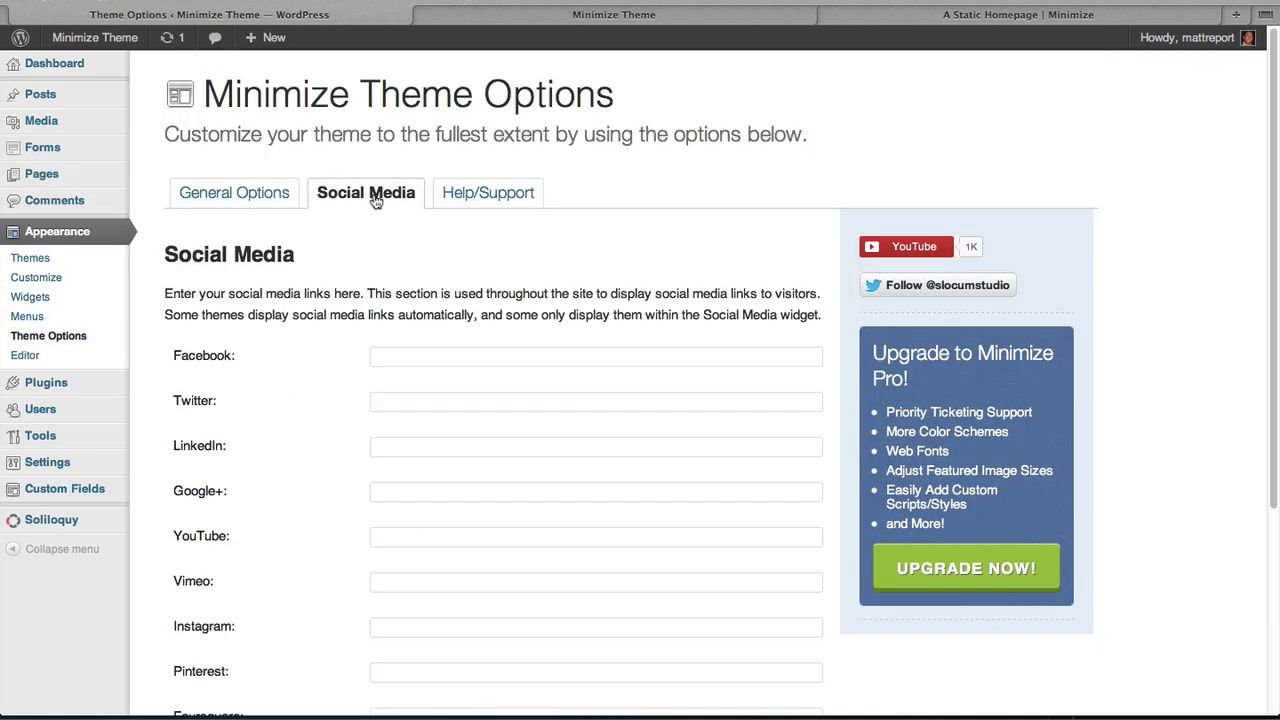
{"action": "left_click", "coordinate": [413, 400]}
{"action": "type", "text": "http:"}
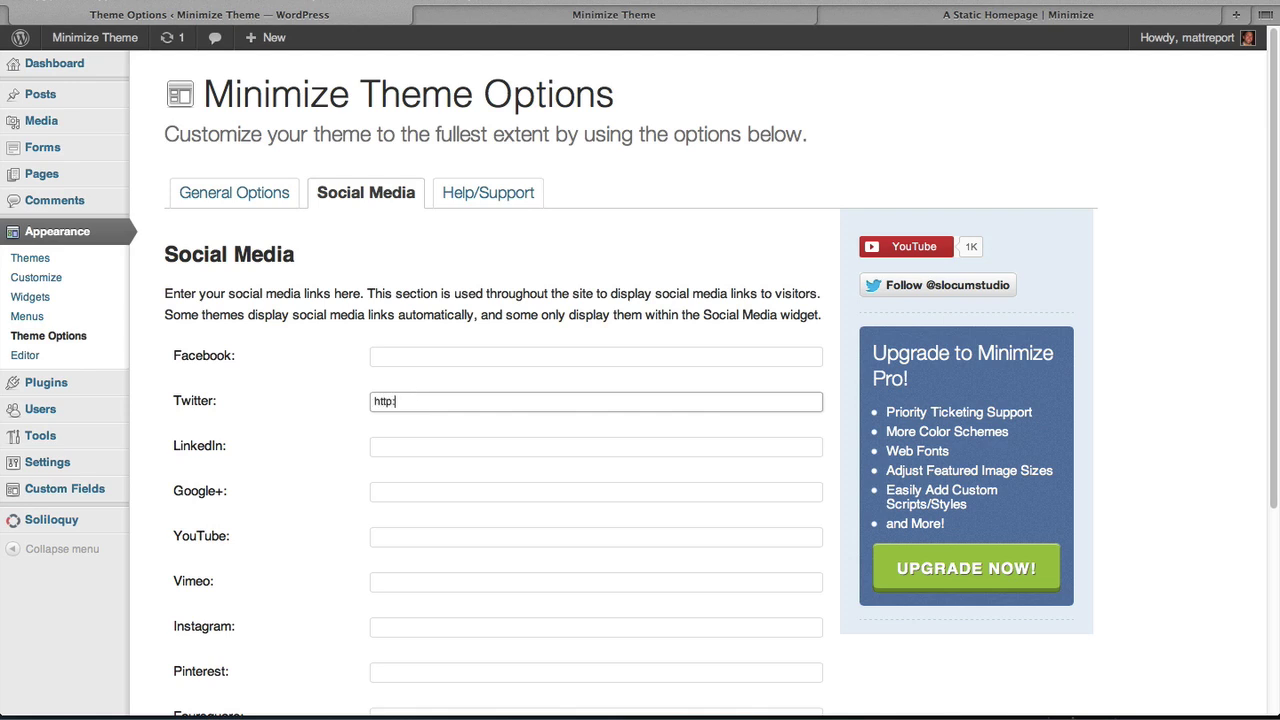
{"action": "type", "text": "//twitter.com/slocumstudio"}
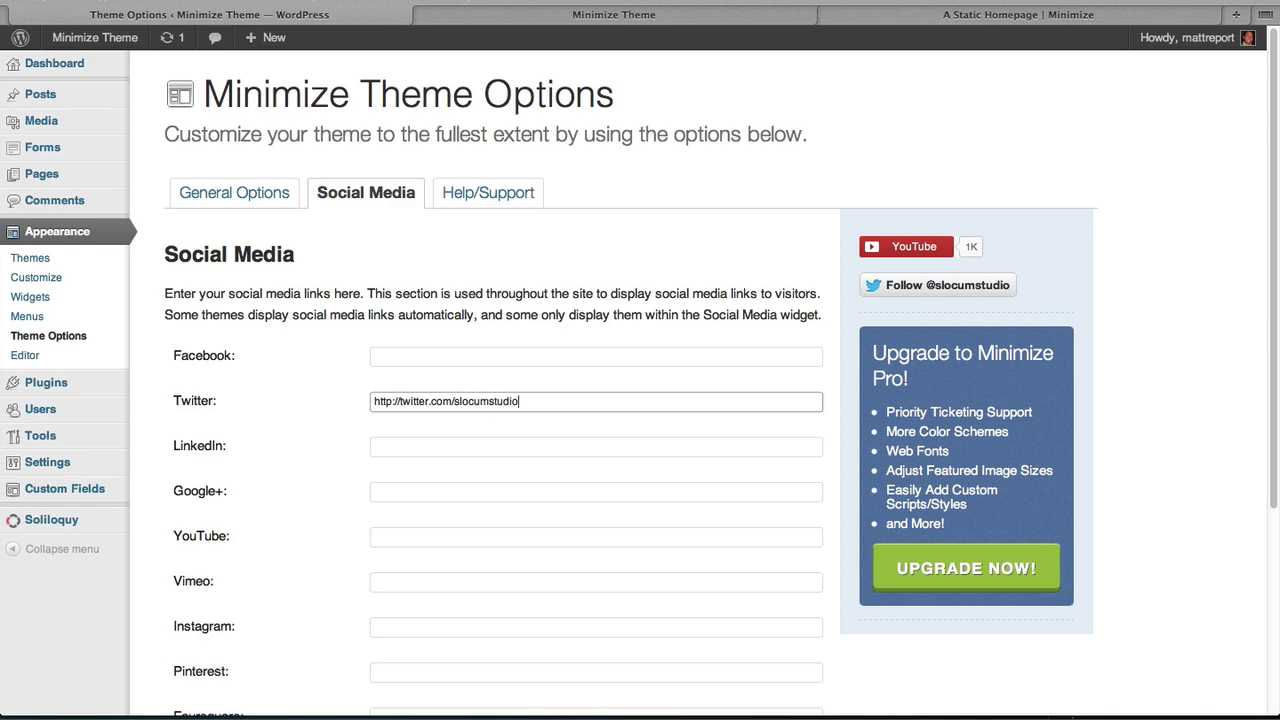
{"action": "scroll", "coordinate": [490, 365], "scroll_direction": "down", "scroll_amount": 5}
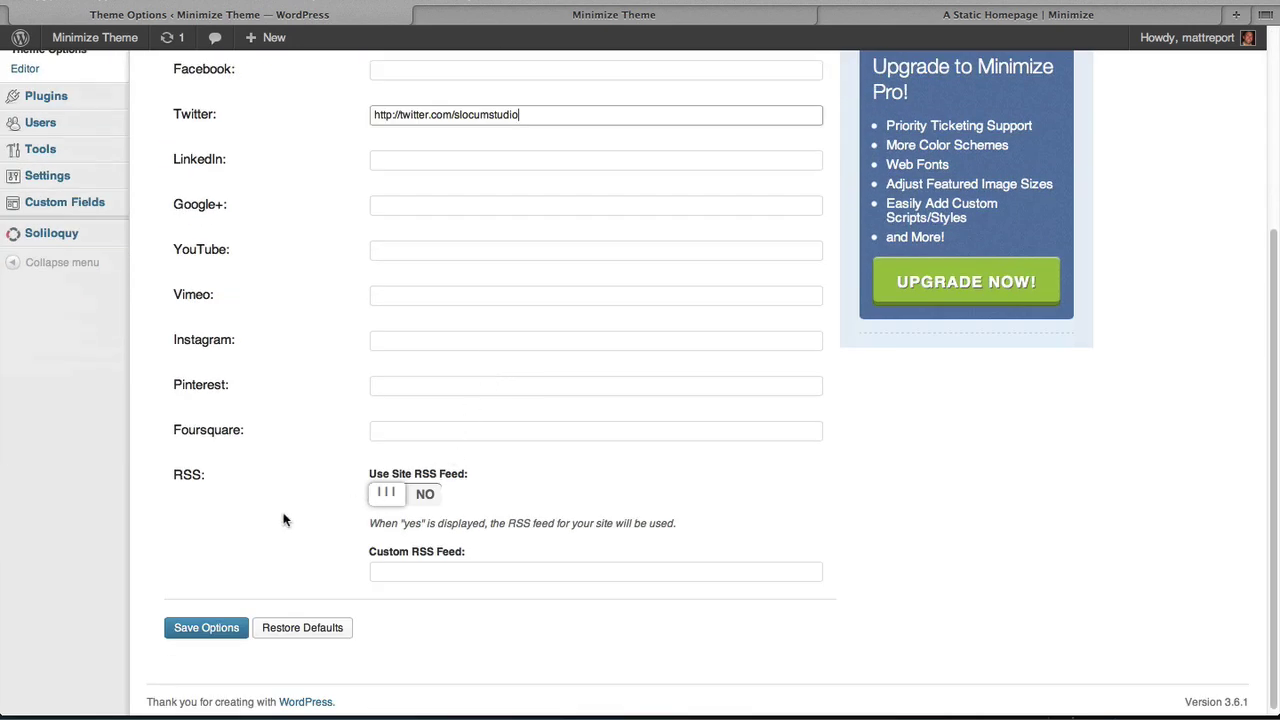
{"action": "left_click", "coordinate": [199, 621]}
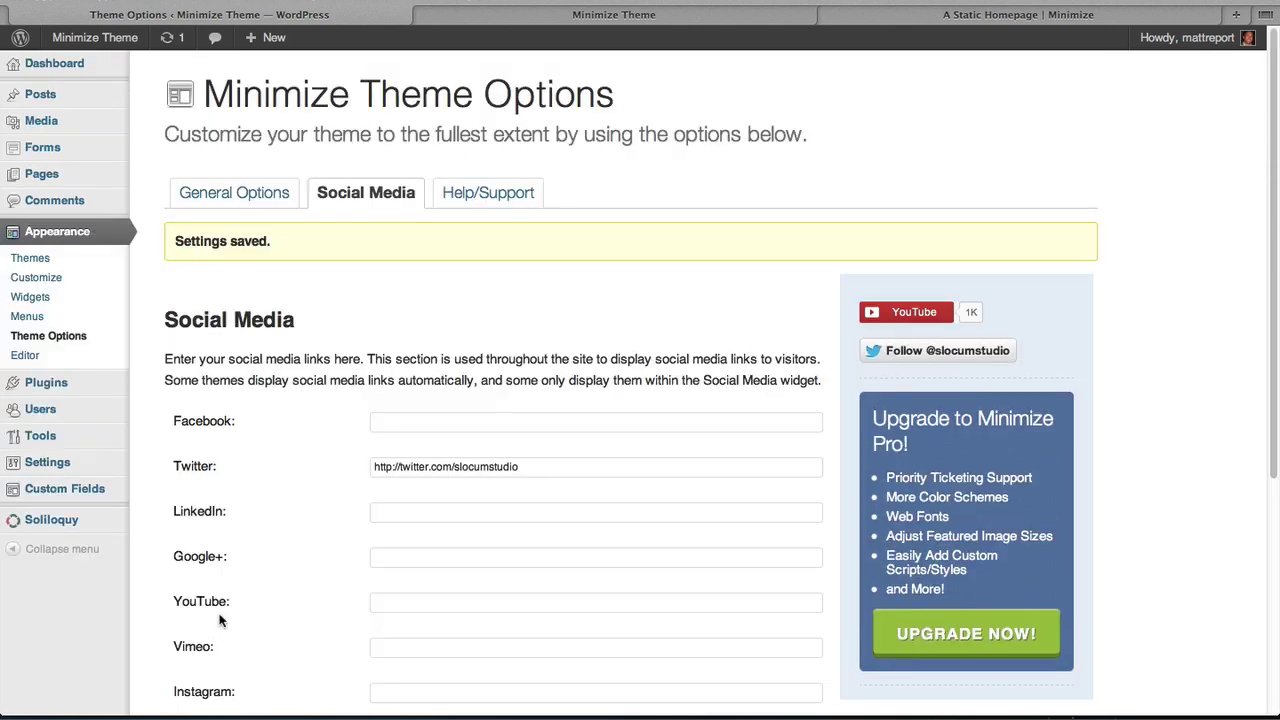
Step: Check the Twitter icon on the live site, then return to Theme Options near the Custom RSS Feed field
{"action": "left_click", "coordinate": [630, 18]}
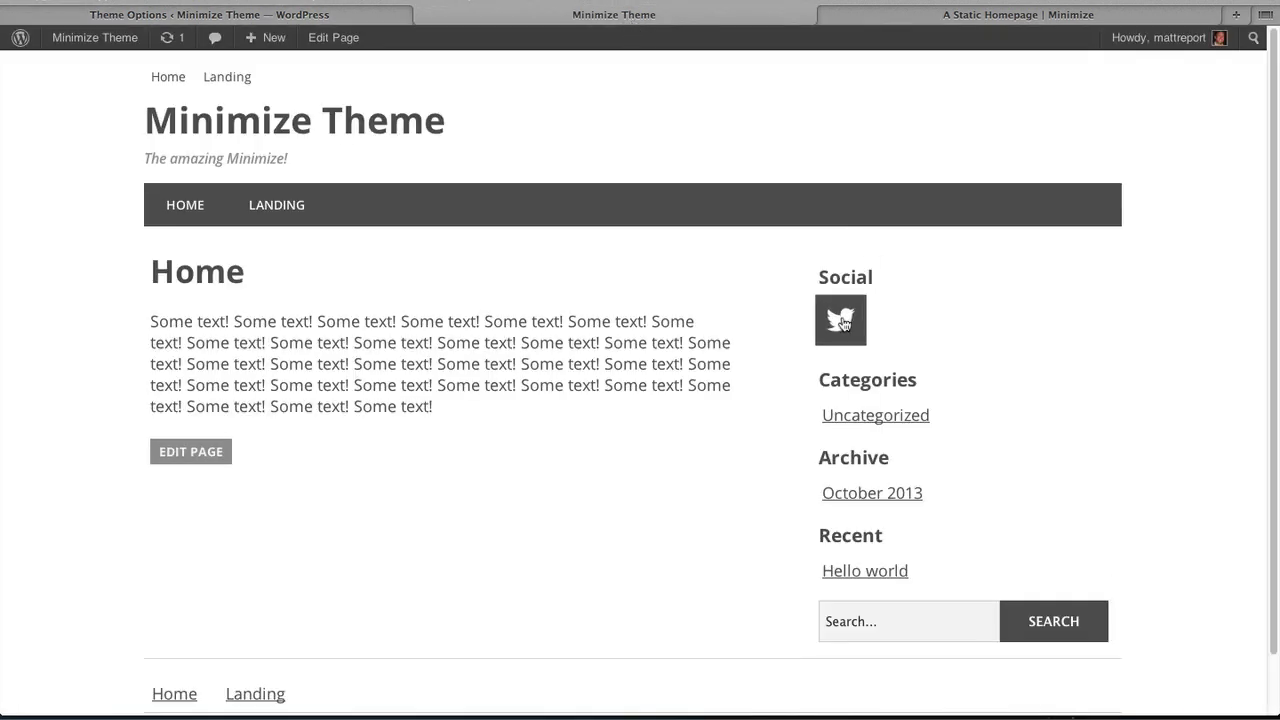
{"action": "left_click", "coordinate": [360, 12]}
{"action": "scroll", "coordinate": [494, 445], "scroll_direction": "down", "scroll_amount": 3}
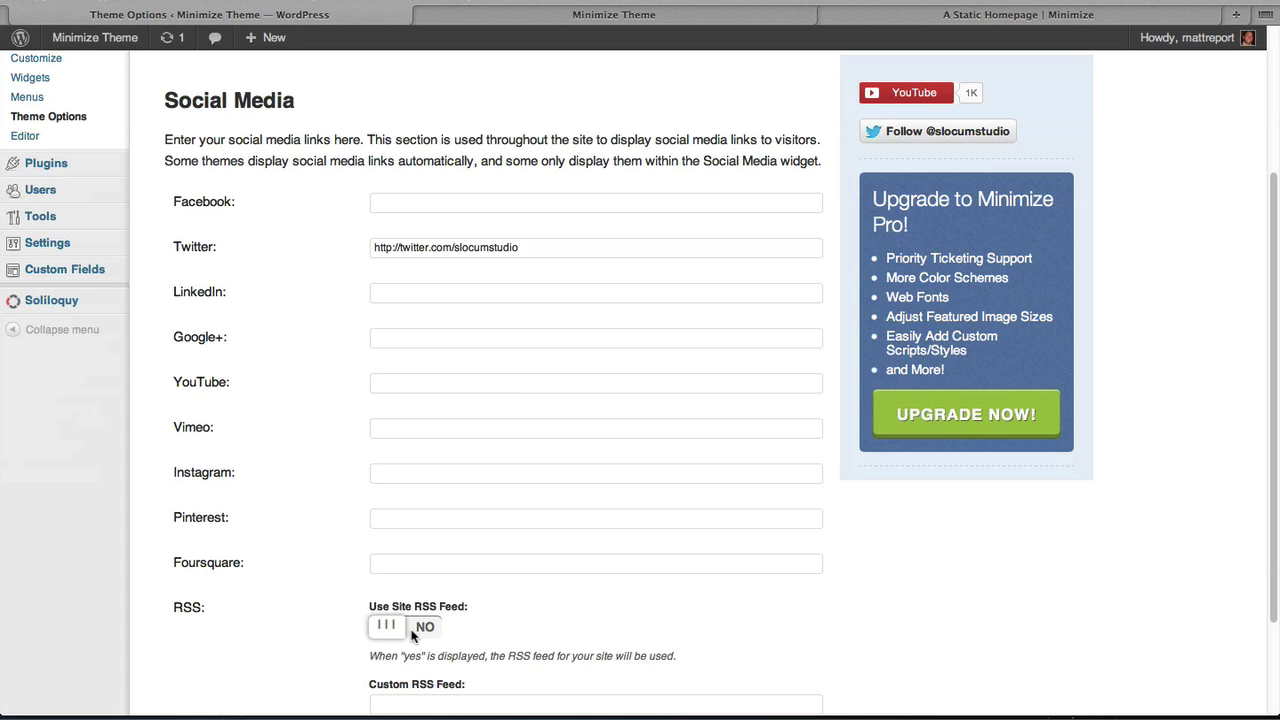
{"action": "scroll", "coordinate": [270, 625], "scroll_direction": "down", "scroll_amount": 1}
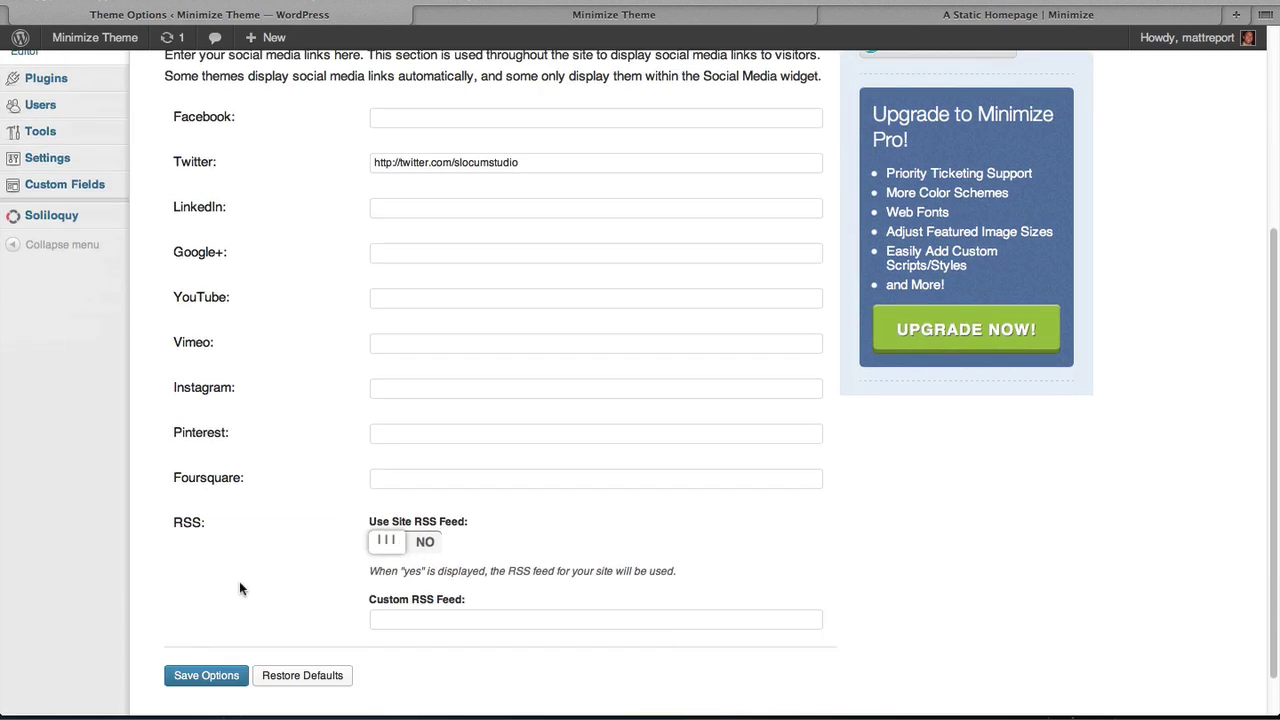
{"action": "left_click", "coordinate": [418, 621]}
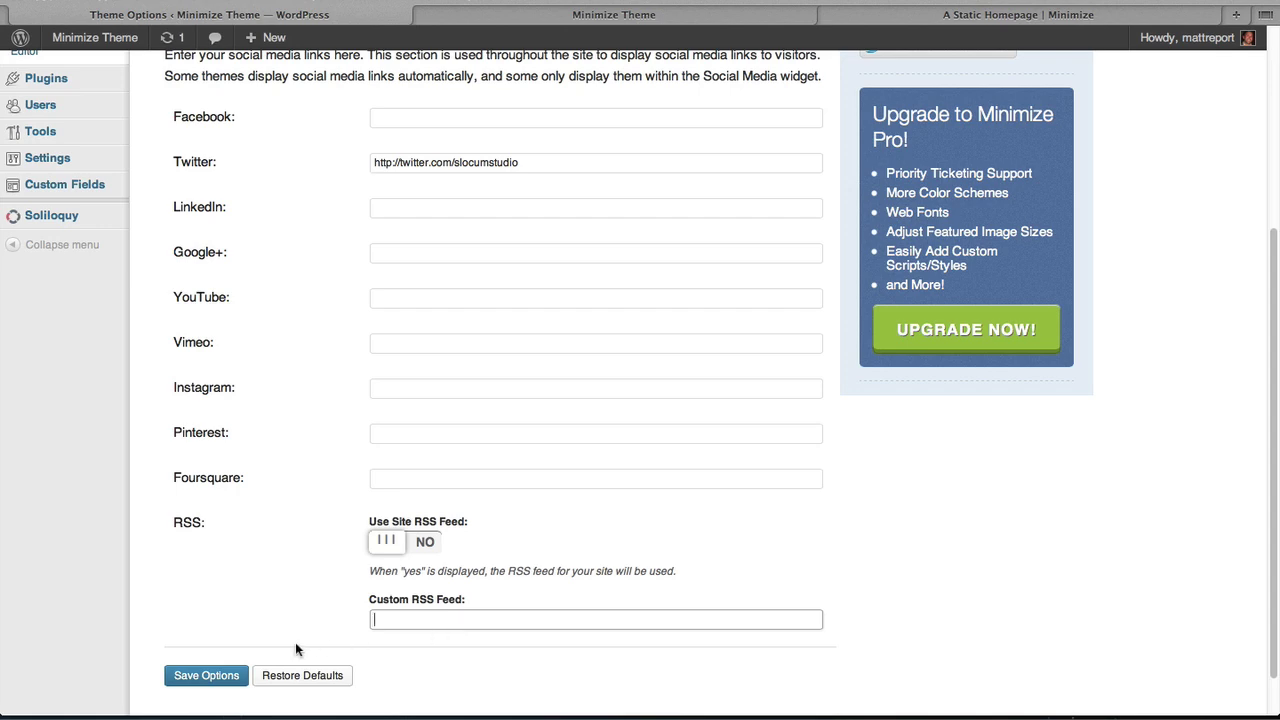
{"action": "scroll", "coordinate": [390, 617], "scroll_direction": "up", "scroll_amount": 1}
{"action": "scroll", "coordinate": [375, 615], "scroll_direction": "down", "scroll_amount": 2}
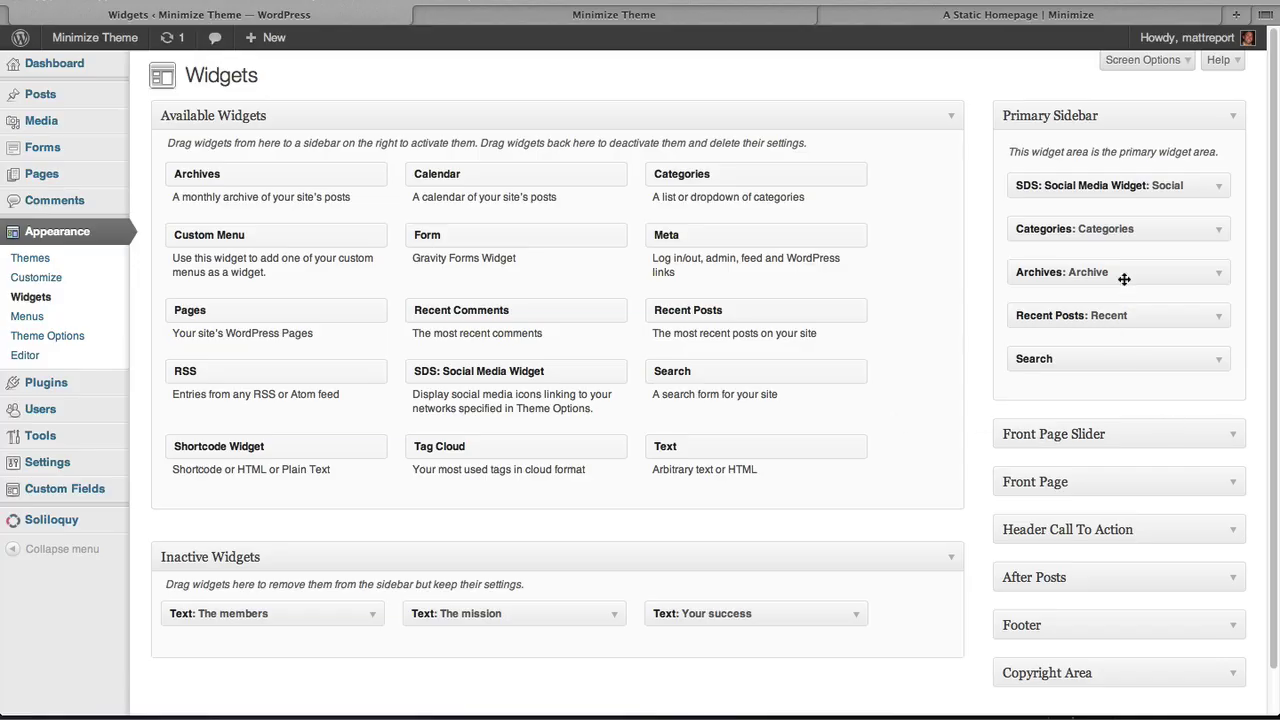
Step: Move the SDS: Social Media Widget below Search and reload the site to check the order
{"action": "left_click_drag", "start_coordinate": [1097, 190], "coordinate": [1062, 173]}
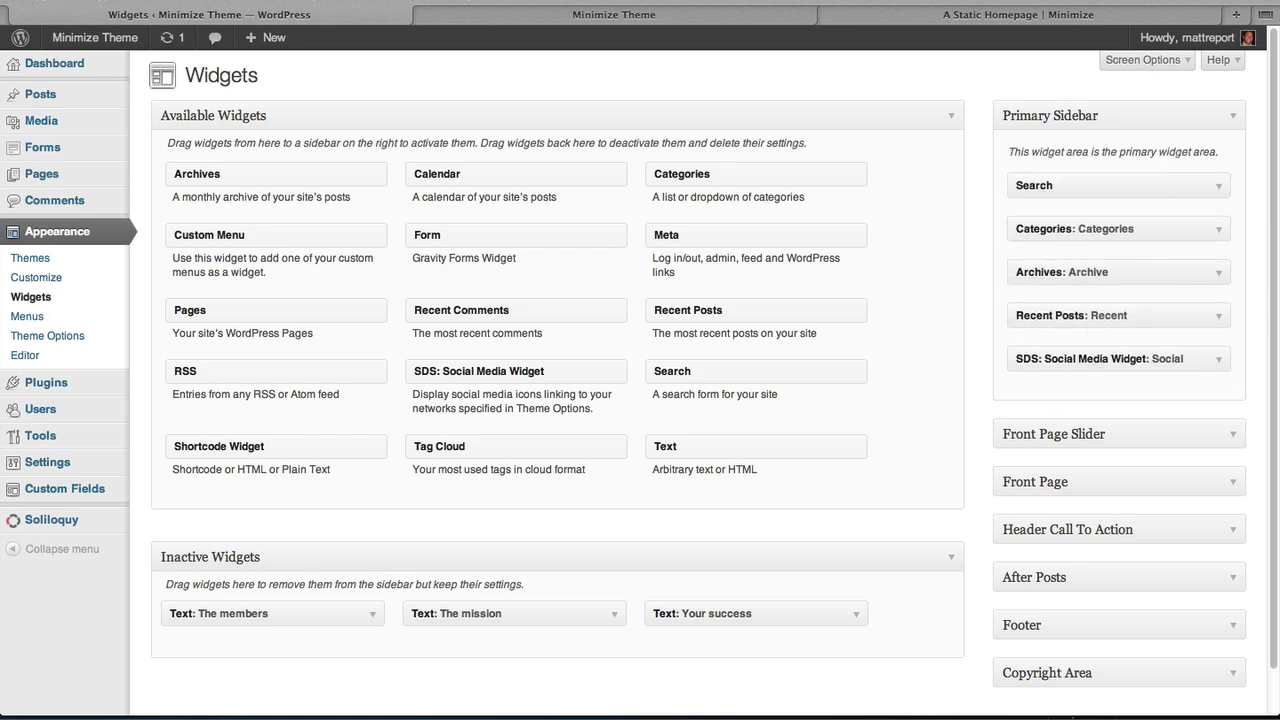
{"action": "left_click", "coordinate": [608, 18]}
{"action": "key", "text": "super+r"}
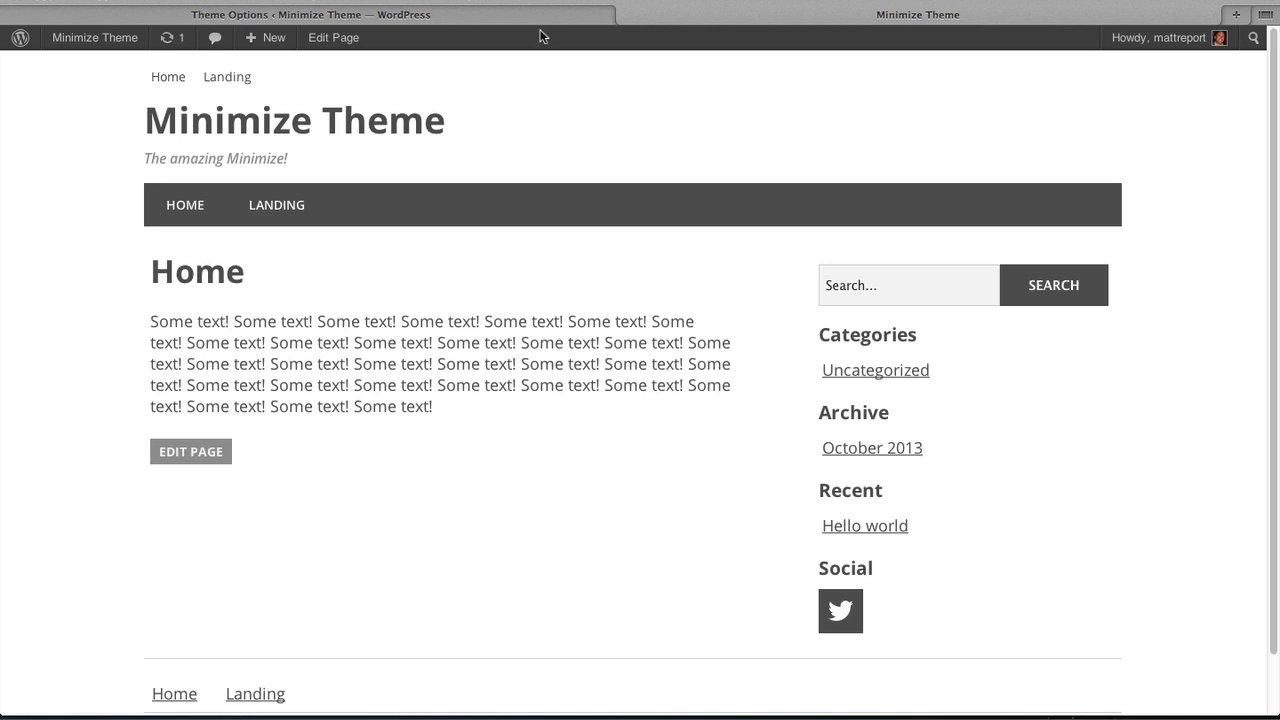
Step: Select the Slocum Blue colour scheme in Theme Options and save it
{"action": "left_click", "coordinate": [548, 23]}
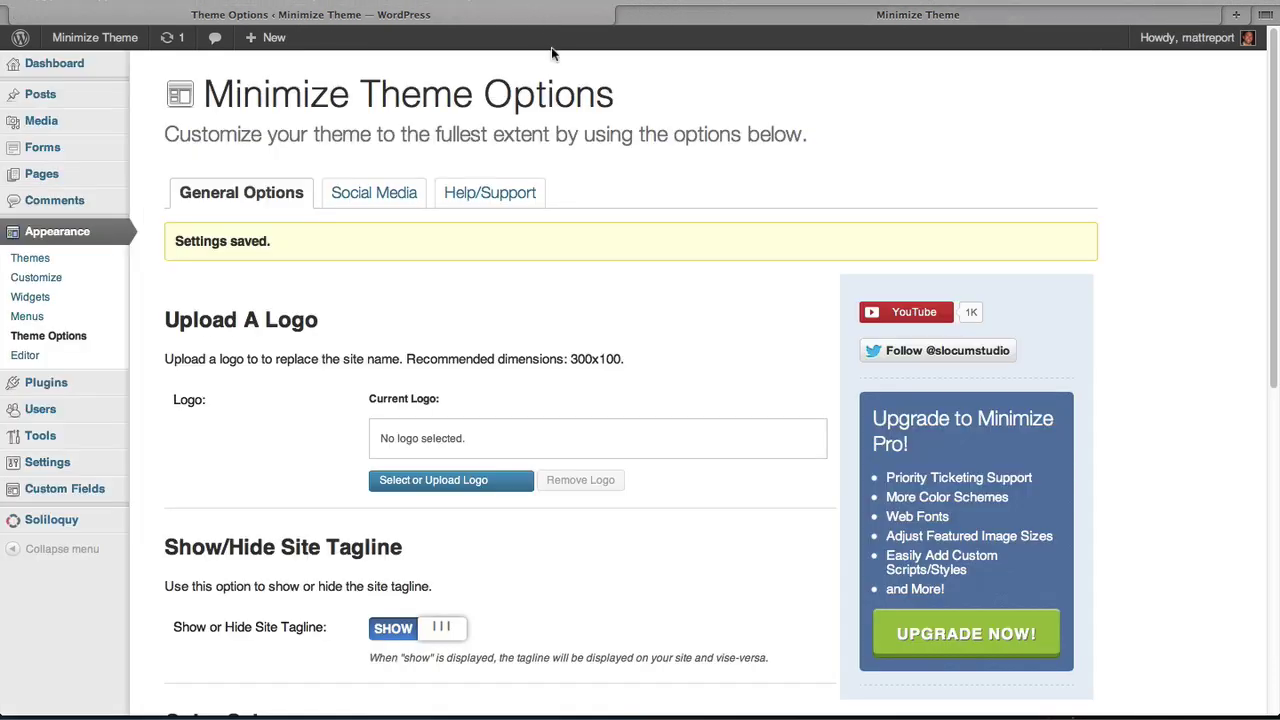
{"action": "scroll", "coordinate": [551, 58], "scroll_direction": "down", "scroll_amount": 1}
{"action": "scroll", "coordinate": [590, 145], "scroll_direction": "down", "scroll_amount": 5}
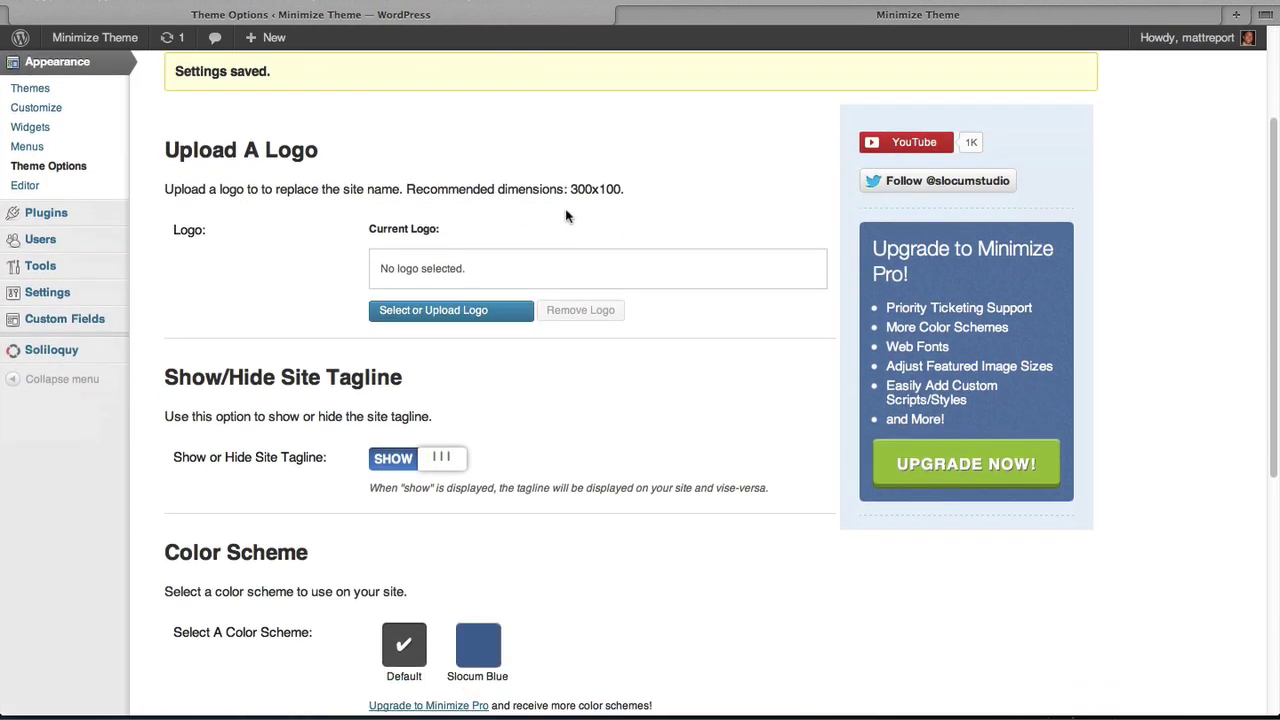
{"action": "scroll", "coordinate": [549, 222], "scroll_direction": "down", "scroll_amount": 6}
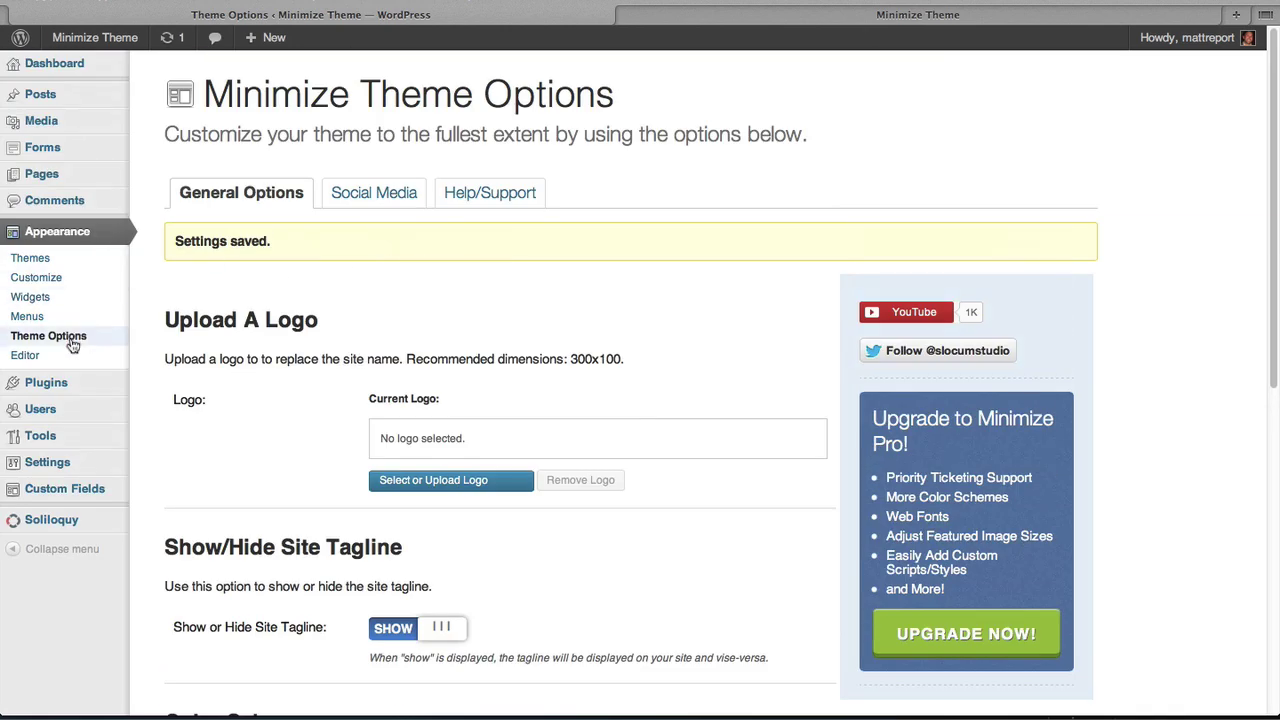
{"action": "scroll", "coordinate": [168, 336], "scroll_direction": "down", "scroll_amount": 10}
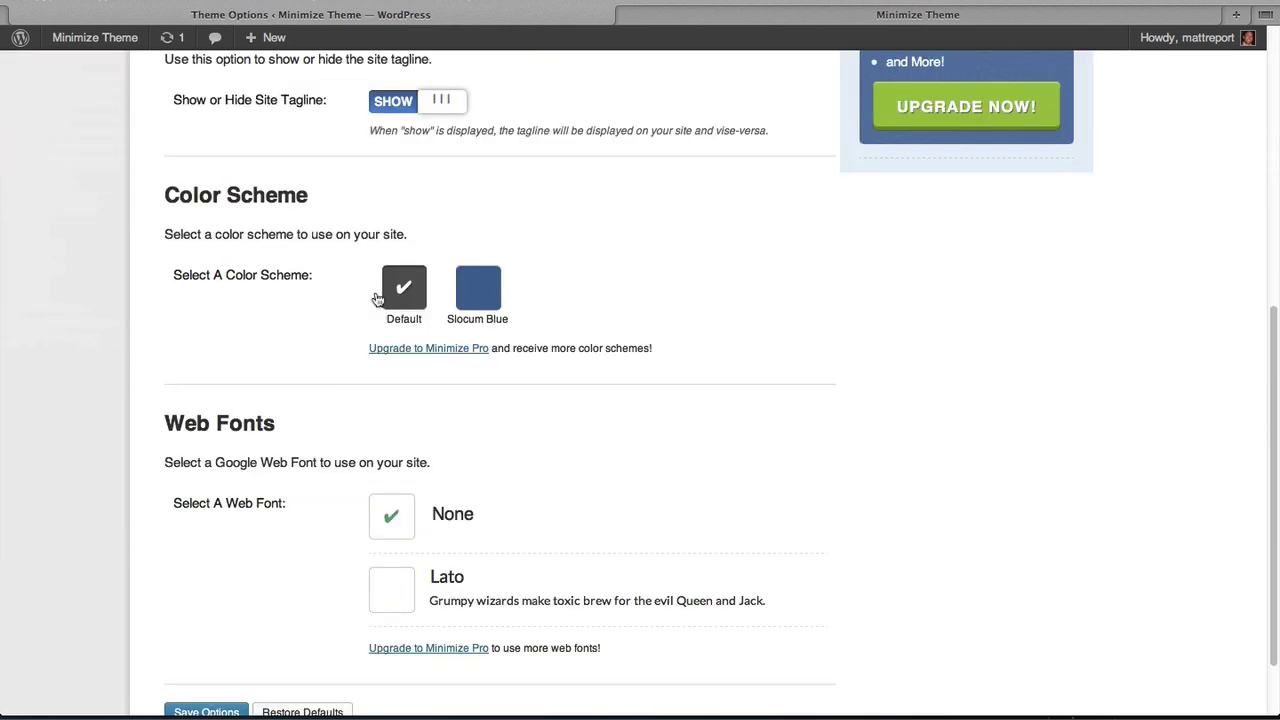
{"action": "left_click", "coordinate": [479, 298]}
{"action": "scroll", "coordinate": [570, 346], "scroll_direction": "down", "scroll_amount": 2}
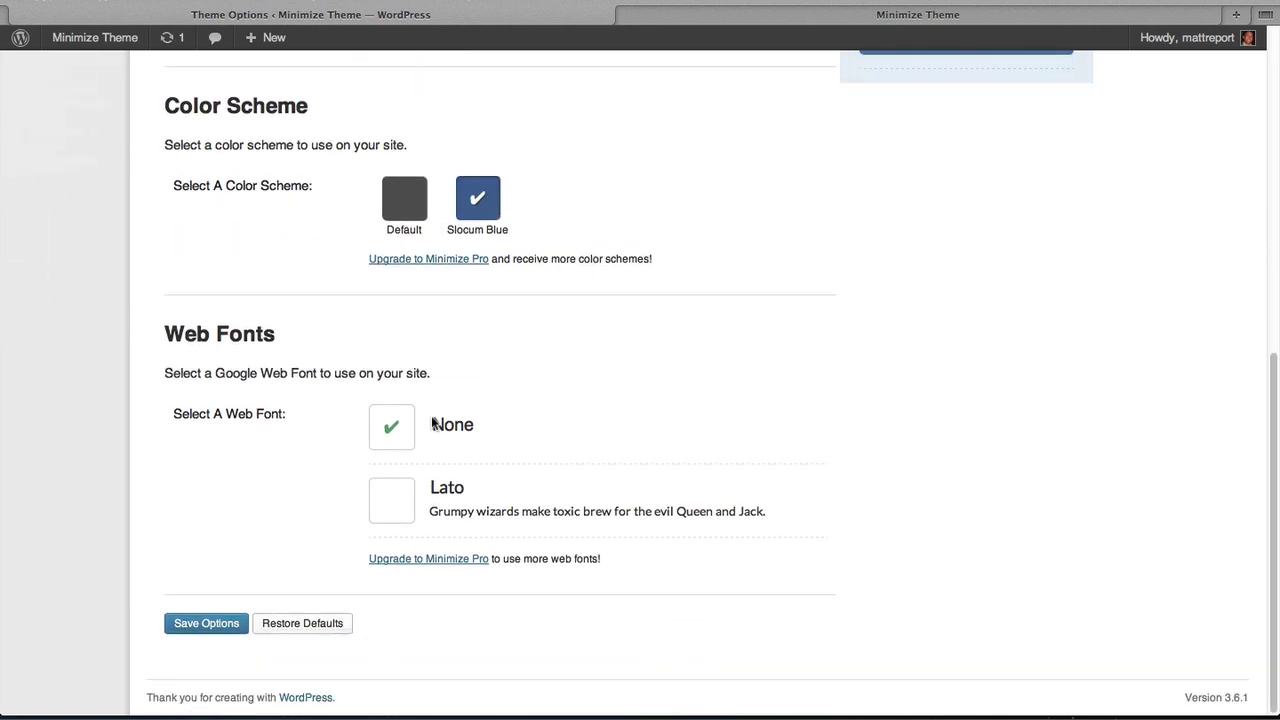
{"action": "left_click", "coordinate": [208, 625]}
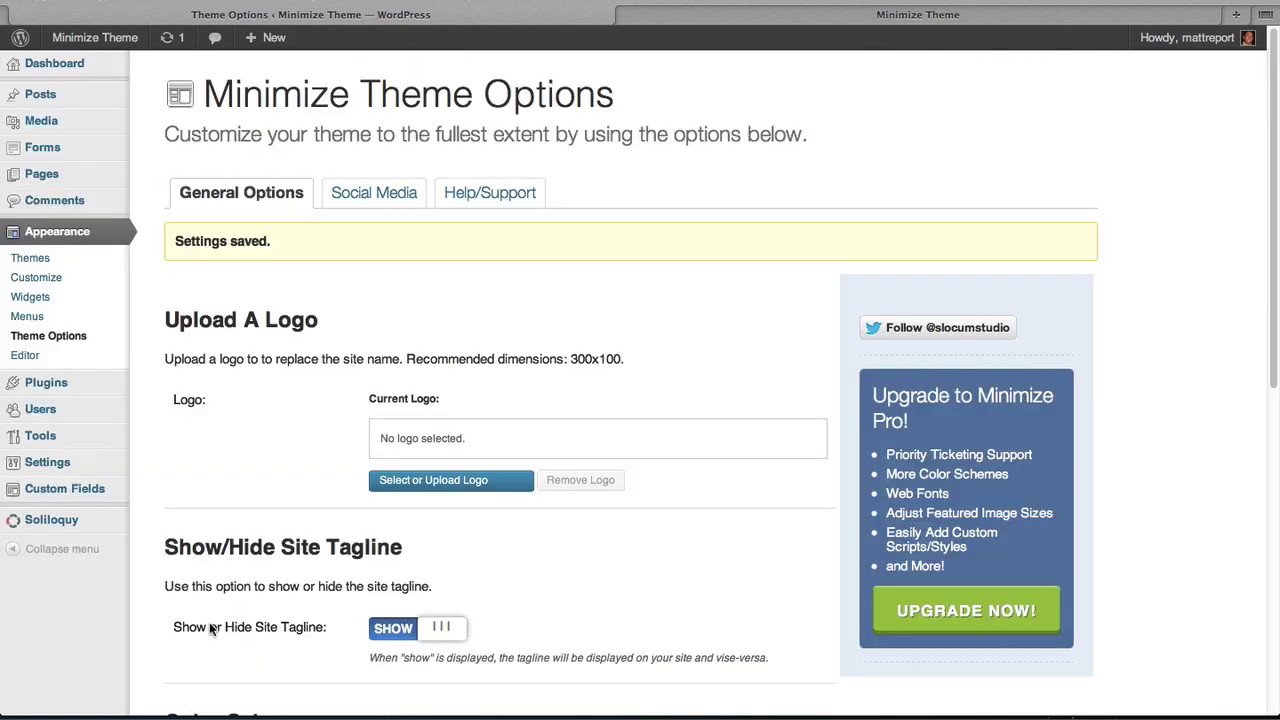
Step: Reload the live site to view the blue accents, then return to Theme Options
{"action": "left_click", "coordinate": [809, 20]}
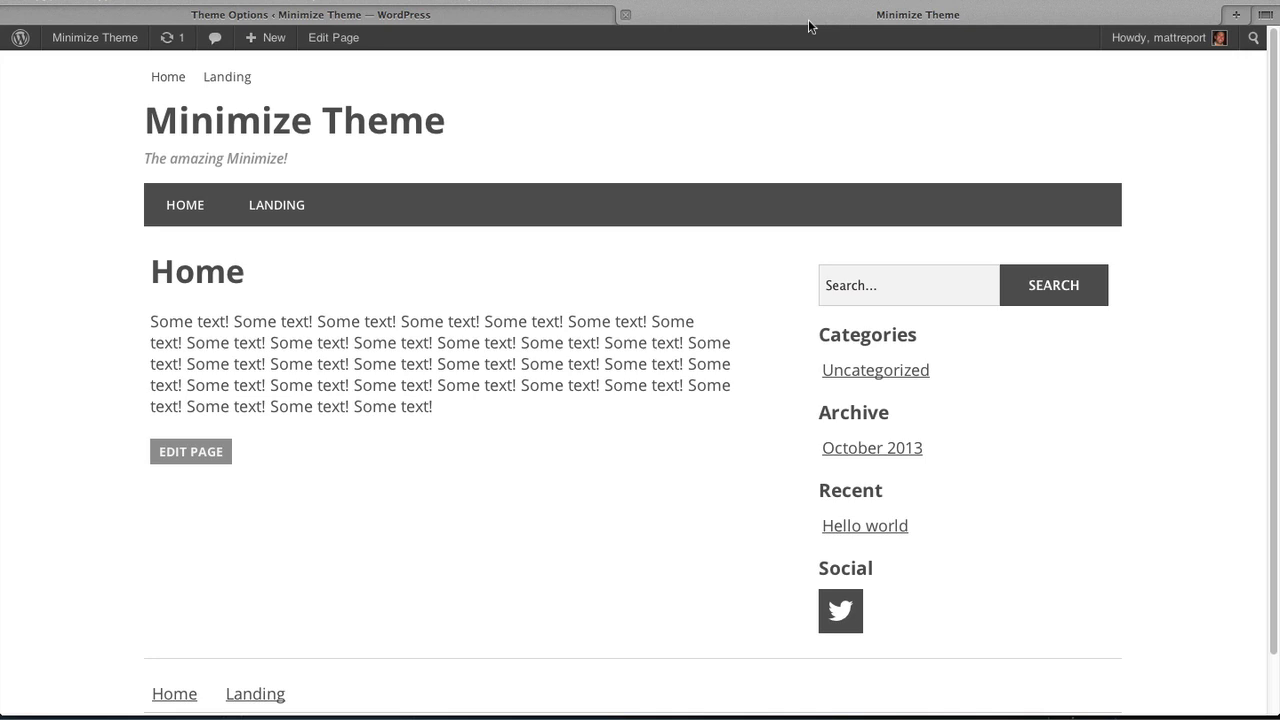
{"action": "key", "text": "super+r"}
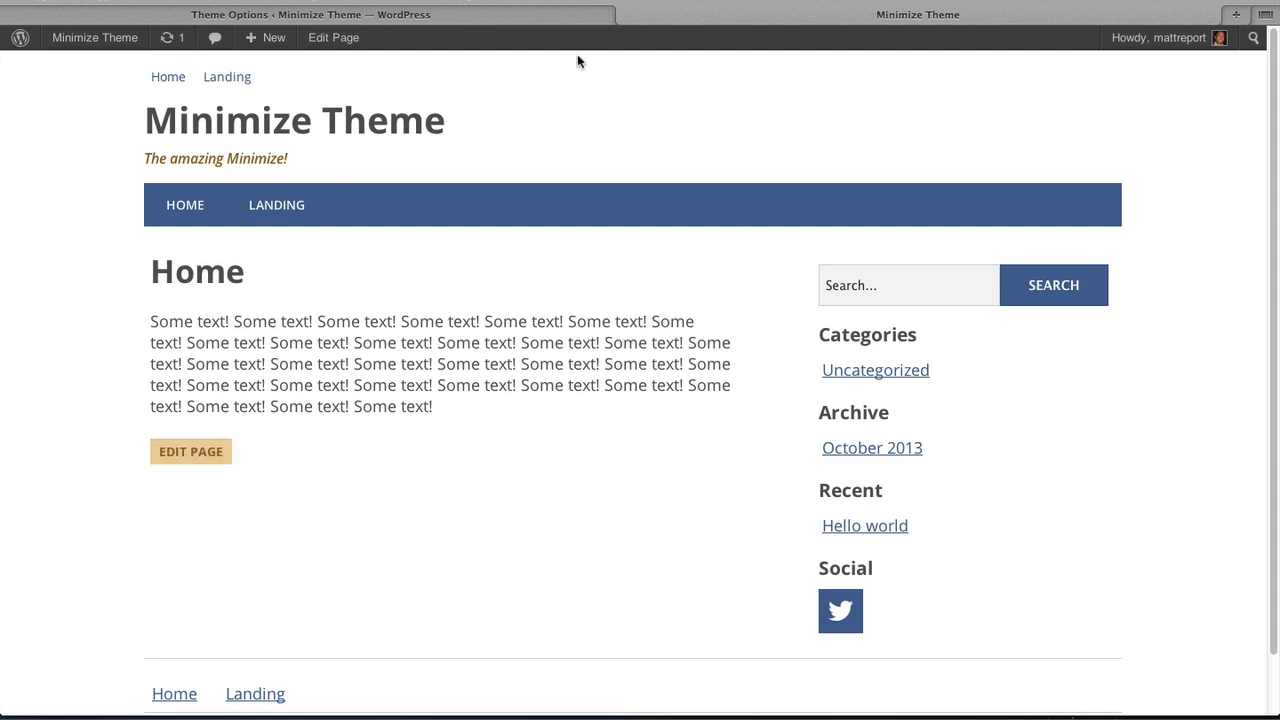
{"action": "left_click", "coordinate": [565, 16]}
Step: Hide the site tagline in the theme options and confirm it is gone on the live site
{"action": "scroll", "coordinate": [703, 348], "scroll_direction": "down", "scroll_amount": 3}
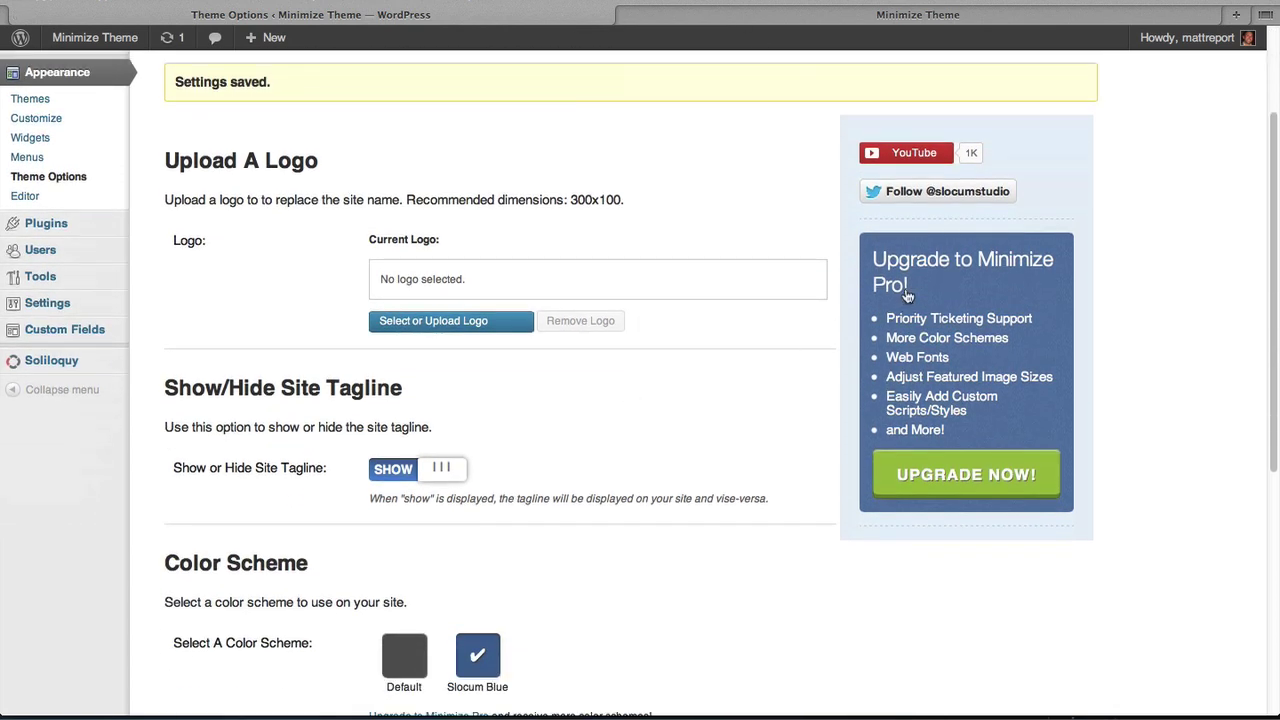
{"action": "scroll", "coordinate": [600, 502], "scroll_direction": "down", "scroll_amount": 1}
{"action": "scroll", "coordinate": [577, 532], "scroll_direction": "down", "scroll_amount": 2}
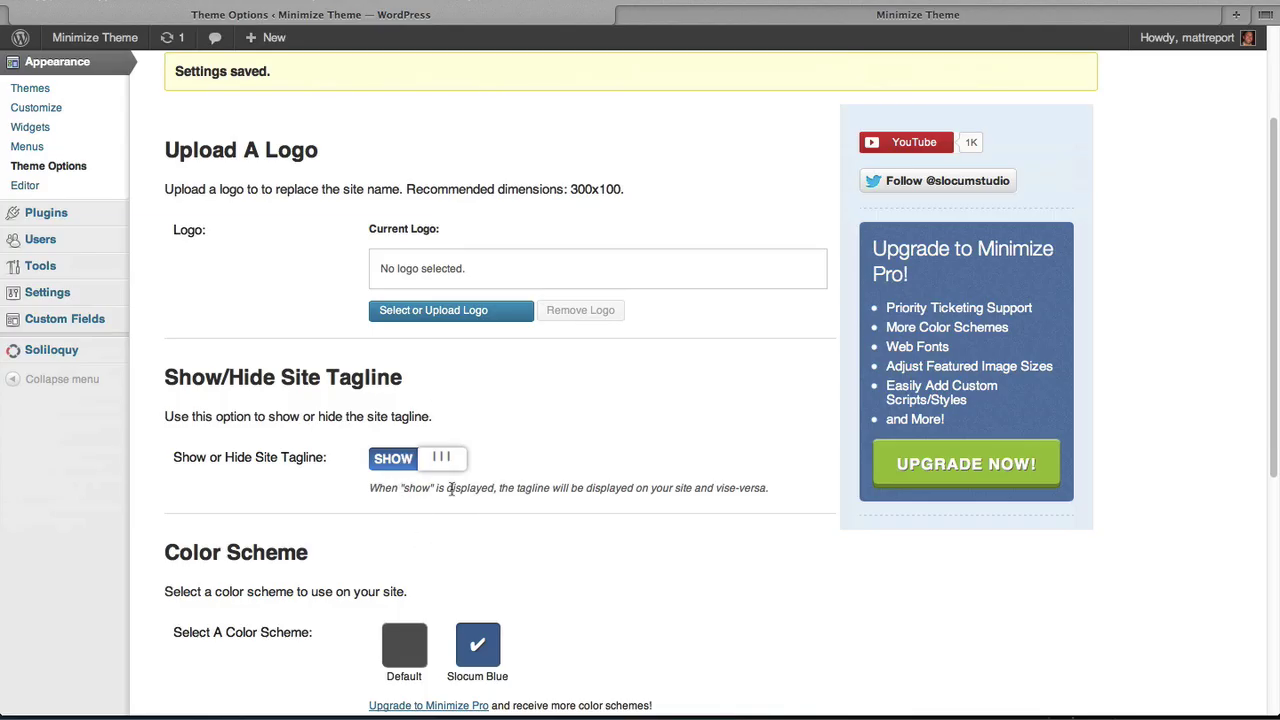
{"action": "left_click", "coordinate": [719, 15]}
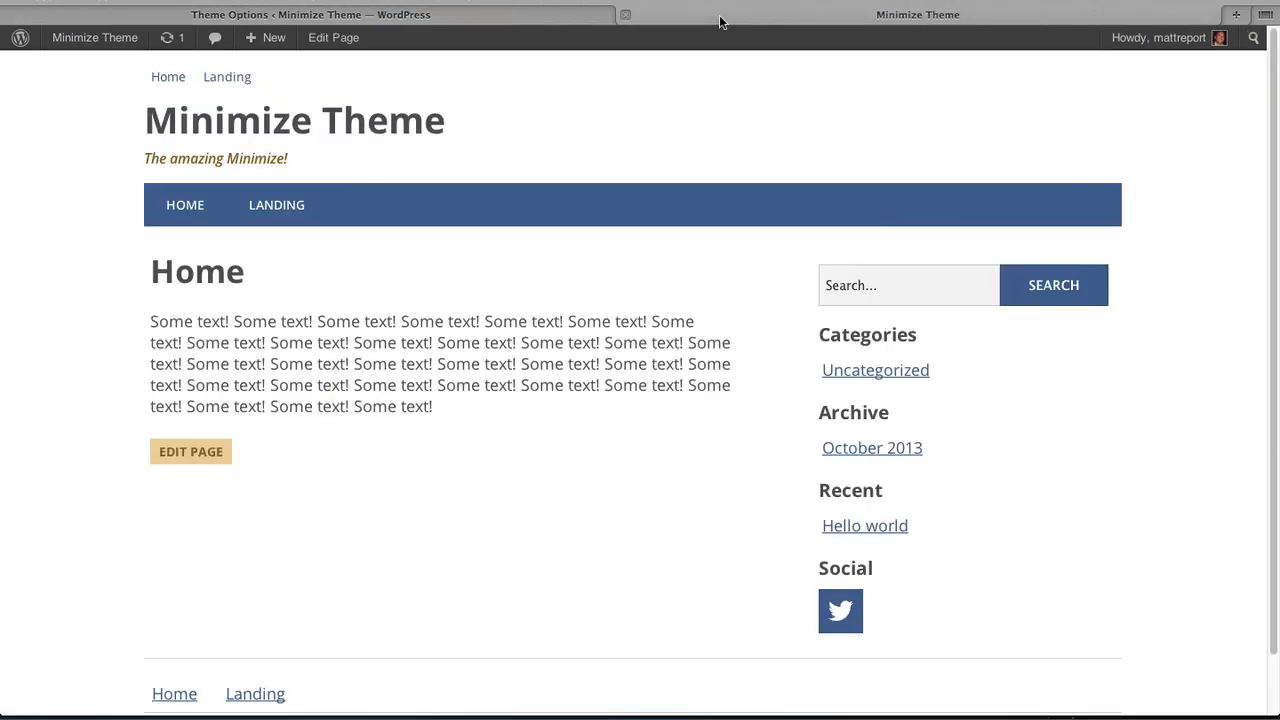
{"action": "left_click_drag", "start_coordinate": [119, 165], "coordinate": [286, 153]}
{"action": "left_click", "coordinate": [314, 160]}
{"action": "left_click", "coordinate": [495, 20]}
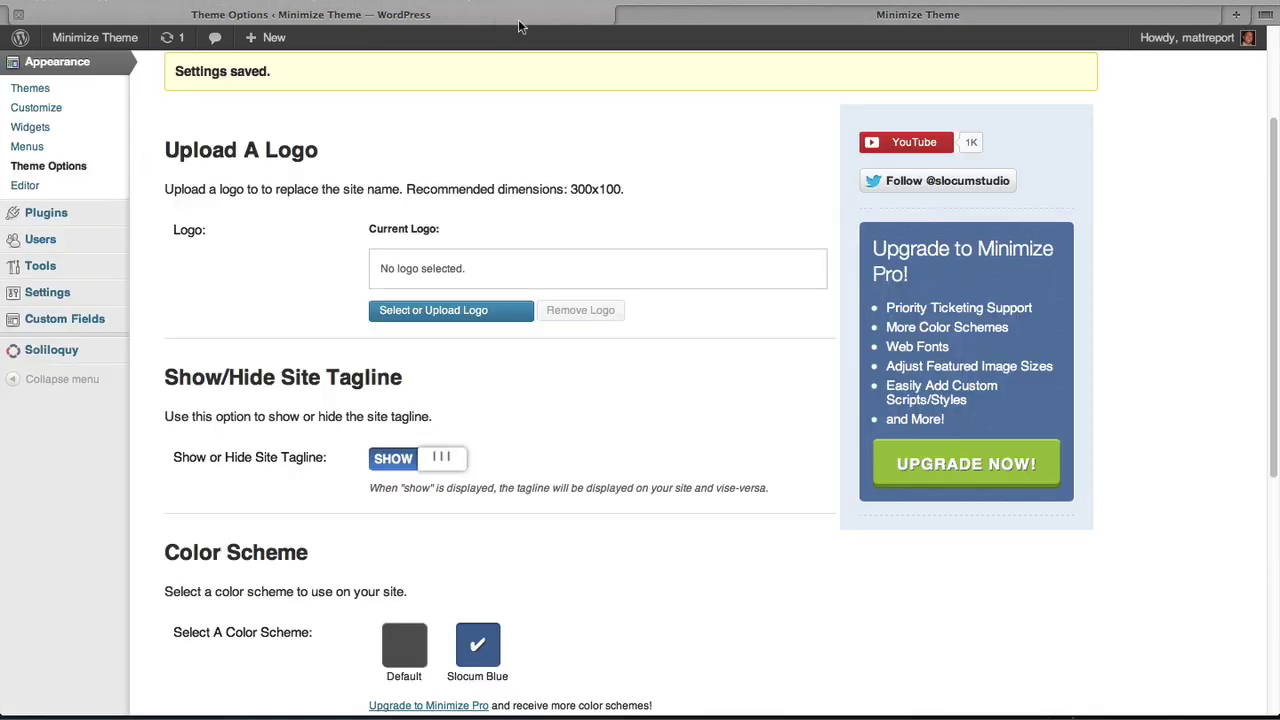
{"action": "left_click", "coordinate": [441, 458]}
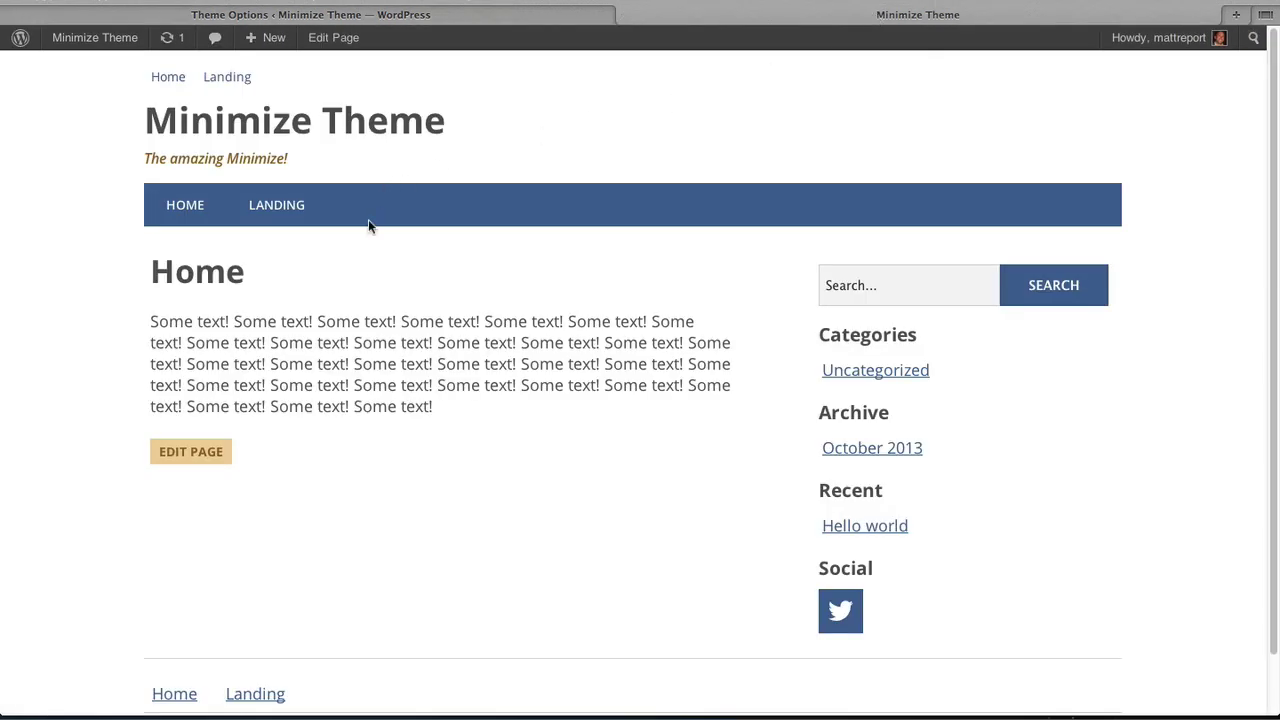
{"action": "key", "text": "super+r"}
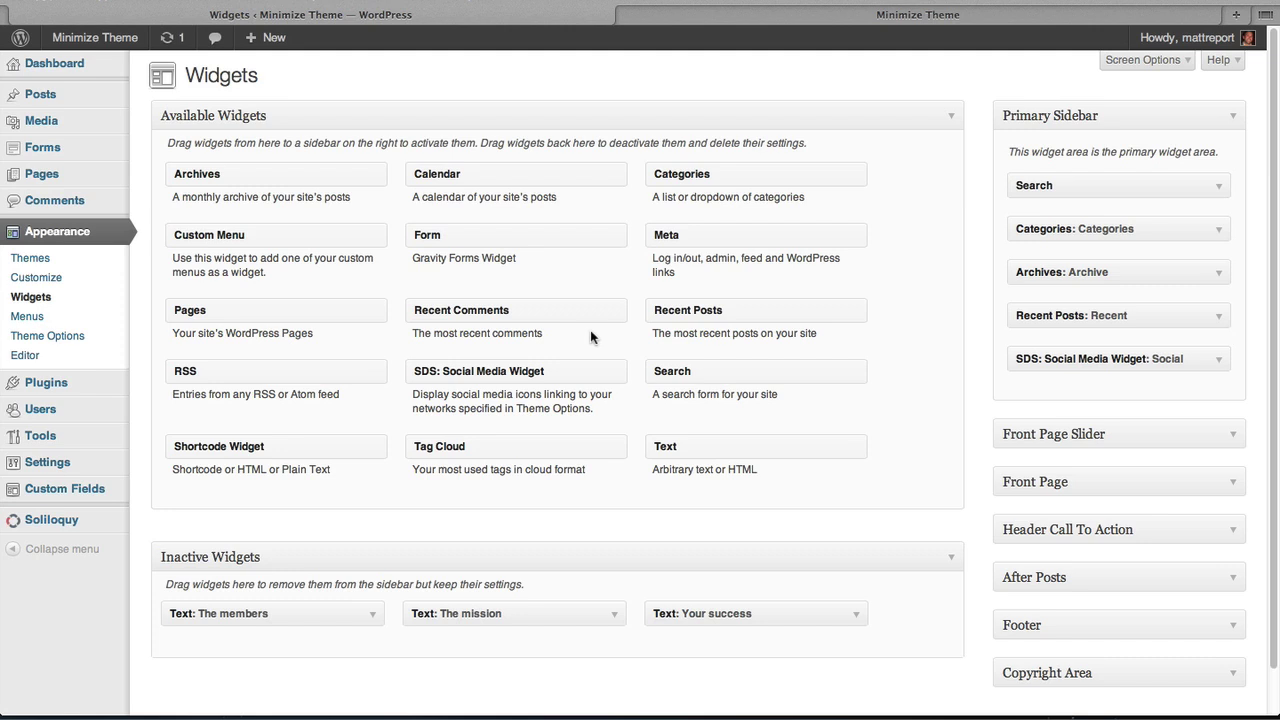
Step: Expand the empty Header Call To Action area and glance at the live home page
{"action": "left_click", "coordinate": [1234, 533]}
{"action": "left_click", "coordinate": [729, 18]}
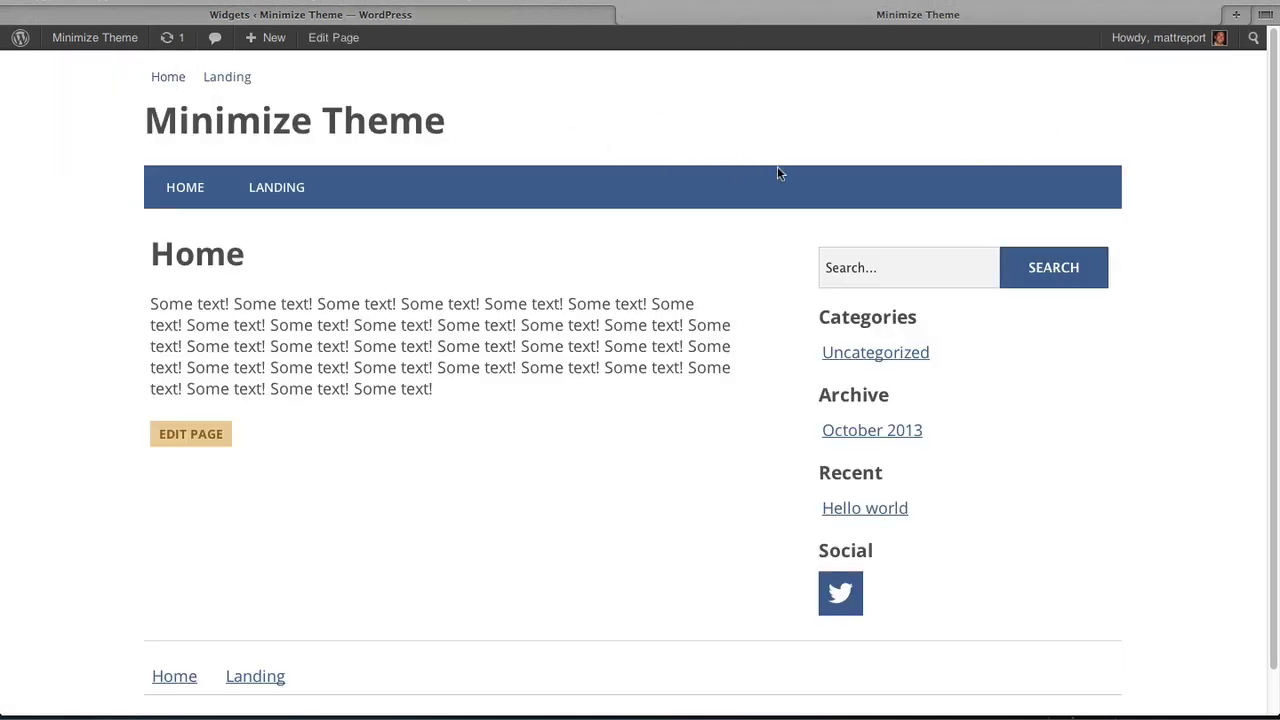
{"action": "left_click", "coordinate": [548, 16]}
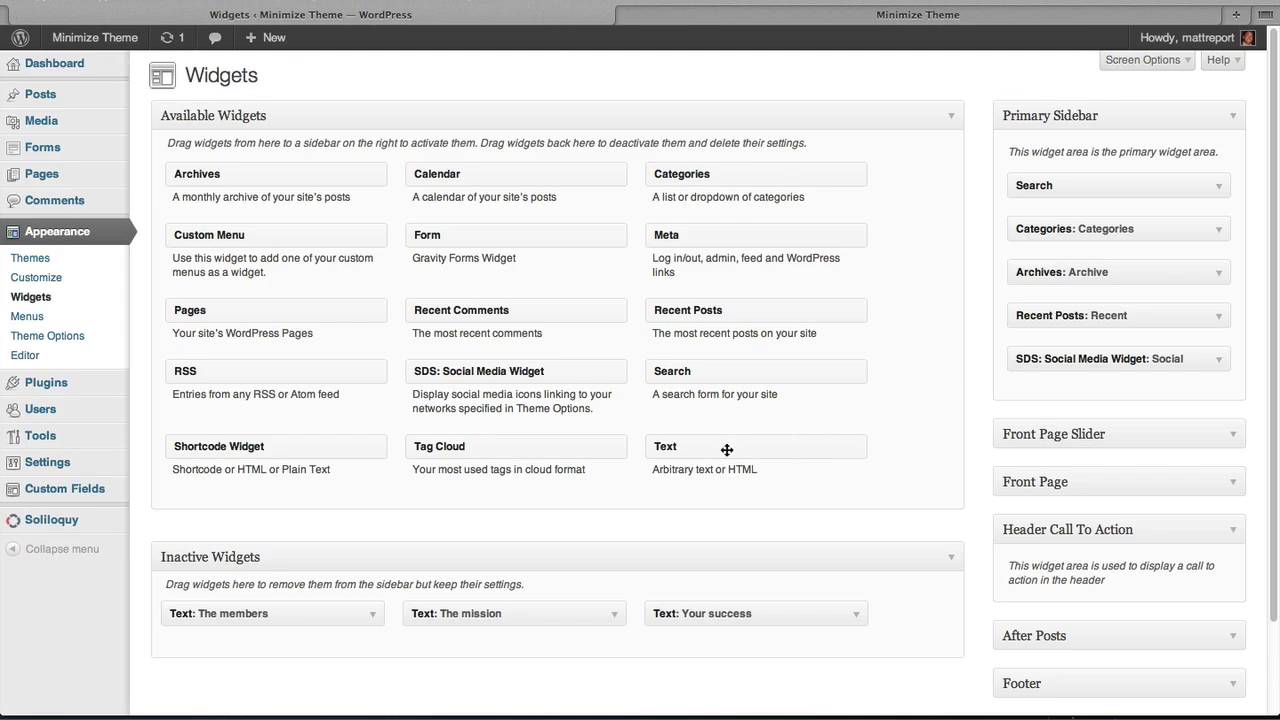
Step: Add a Text widget to Header Call To Action titled 'This is a great theme!' with 'You can buy this today!' and save
{"action": "left_click_drag", "start_coordinate": [726, 449], "coordinate": [1082, 570]}
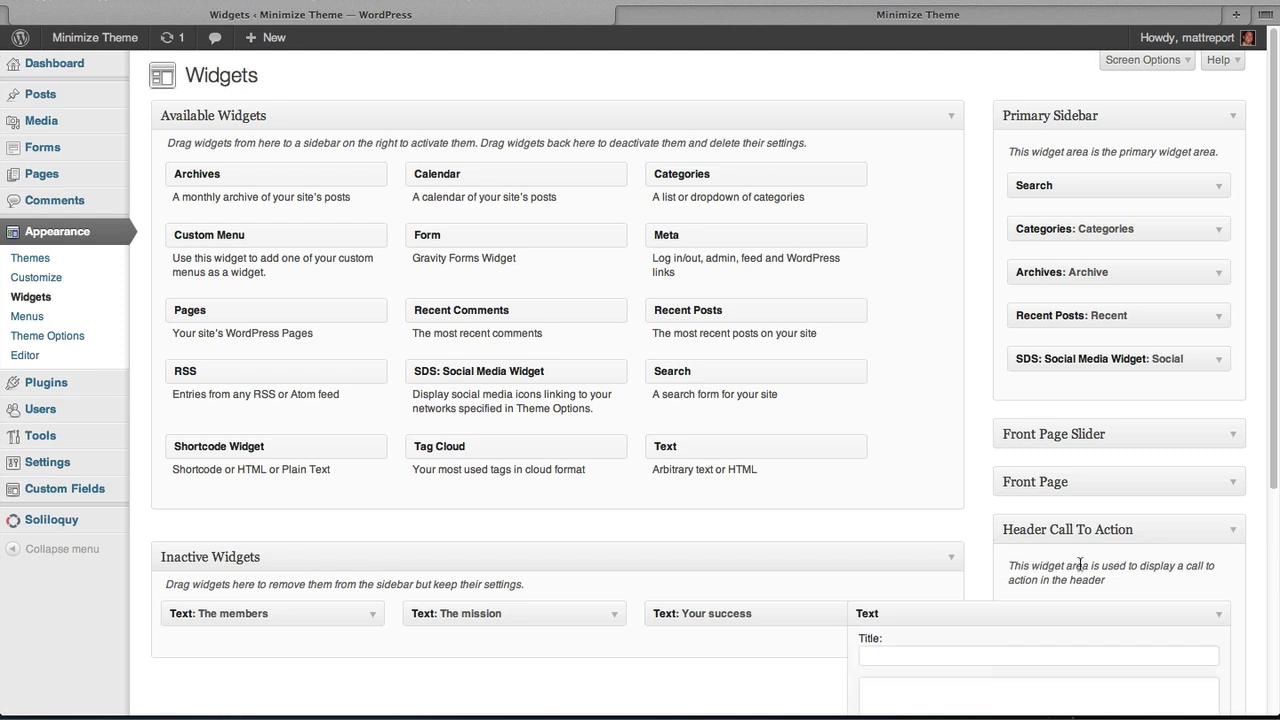
{"action": "scroll", "coordinate": [891, 543], "scroll_direction": "down", "scroll_amount": 3}
{"action": "scroll", "coordinate": [1188, 450], "scroll_direction": "down", "scroll_amount": 6}
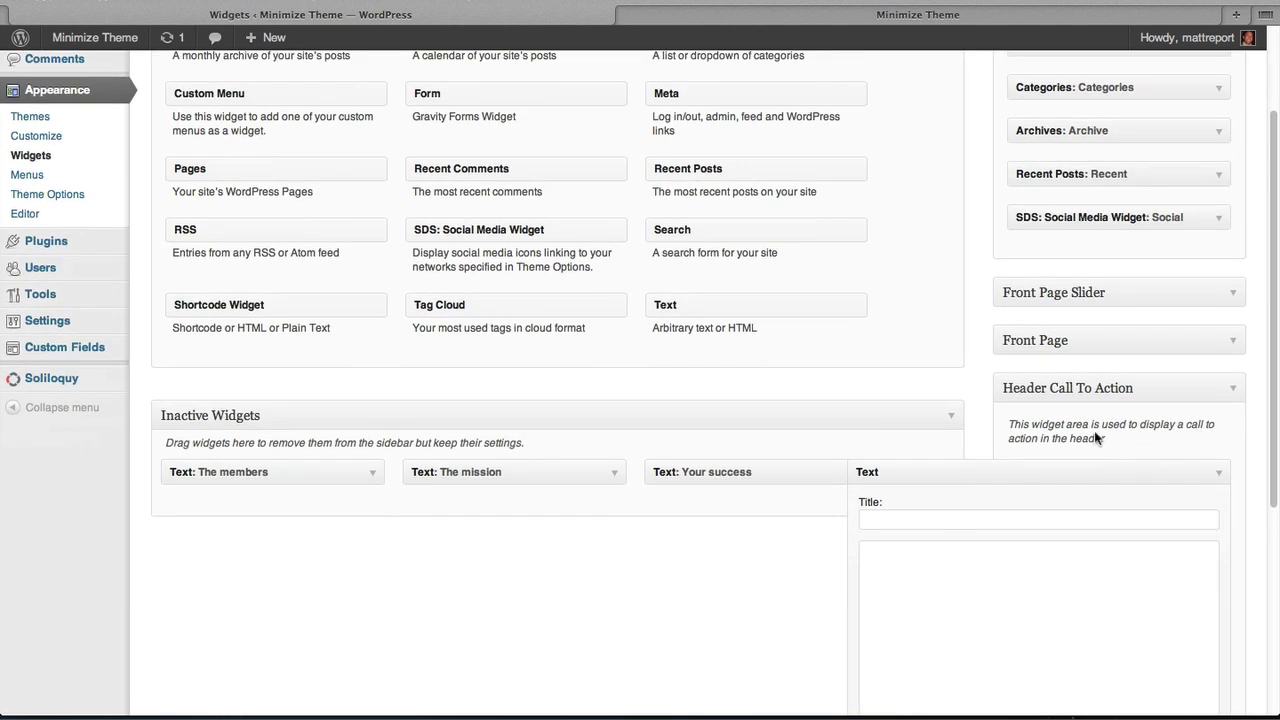
{"action": "left_click", "coordinate": [909, 337]}
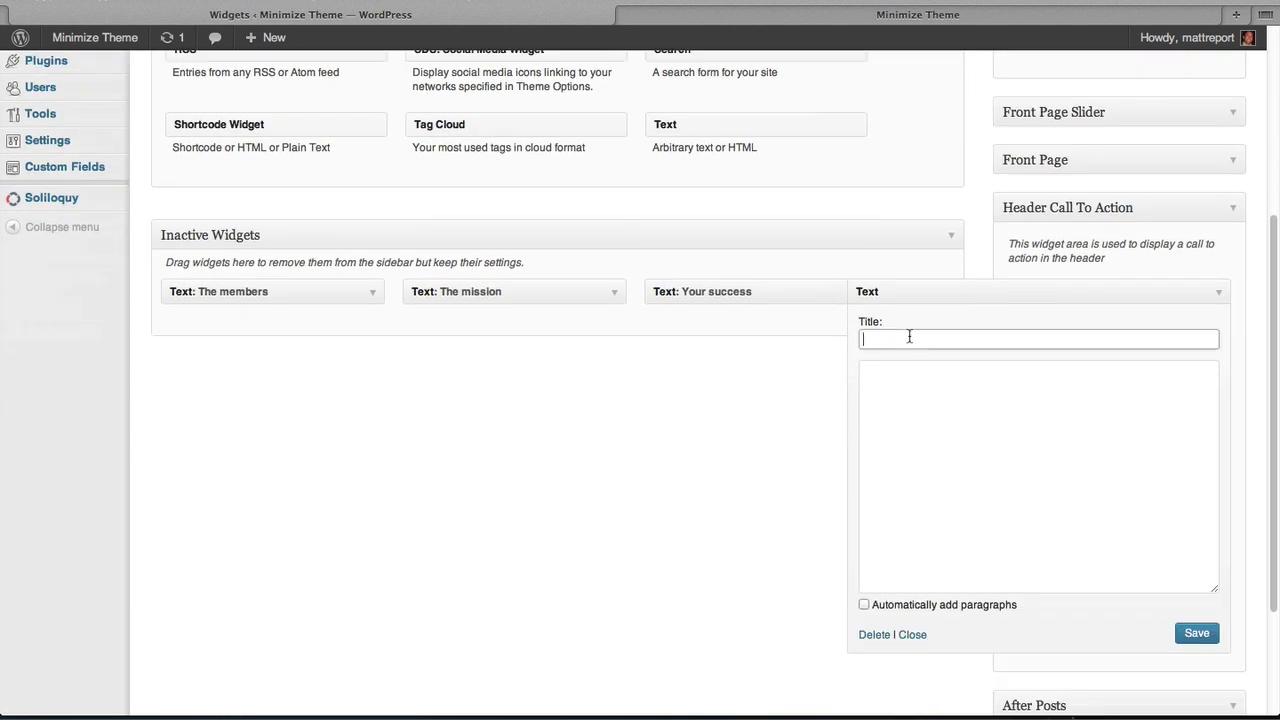
{"action": "type", "text": "This is a great theme!"}
{"action": "left_click", "coordinate": [863, 370]}
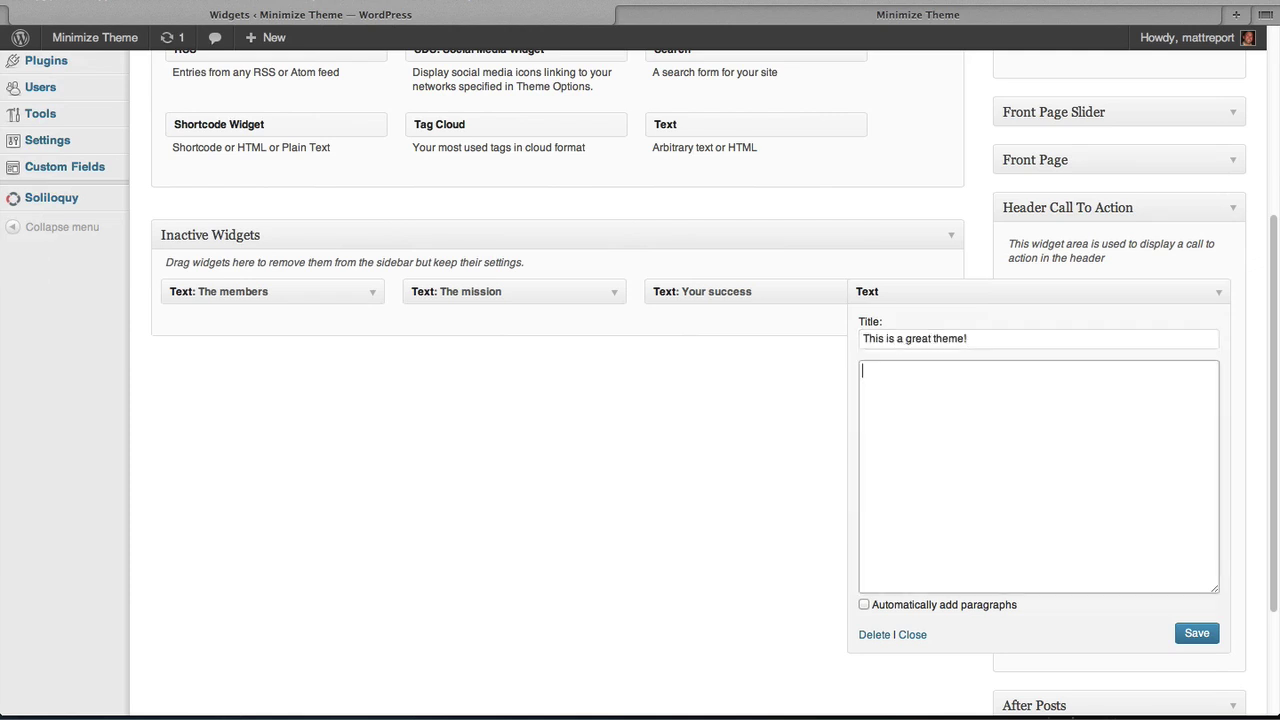
{"action": "type", "text": "You can buy this today!"}
{"action": "left_click", "coordinate": [918, 338]}
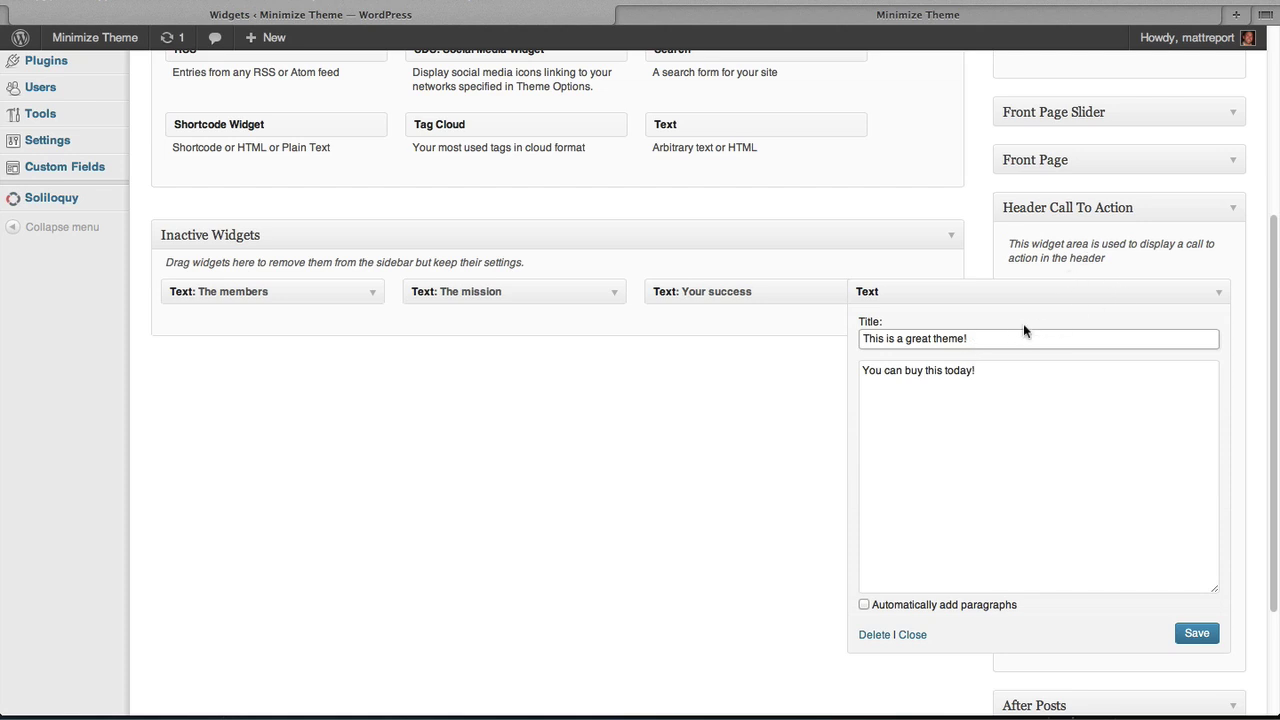
{"action": "left_click", "coordinate": [966, 400]}
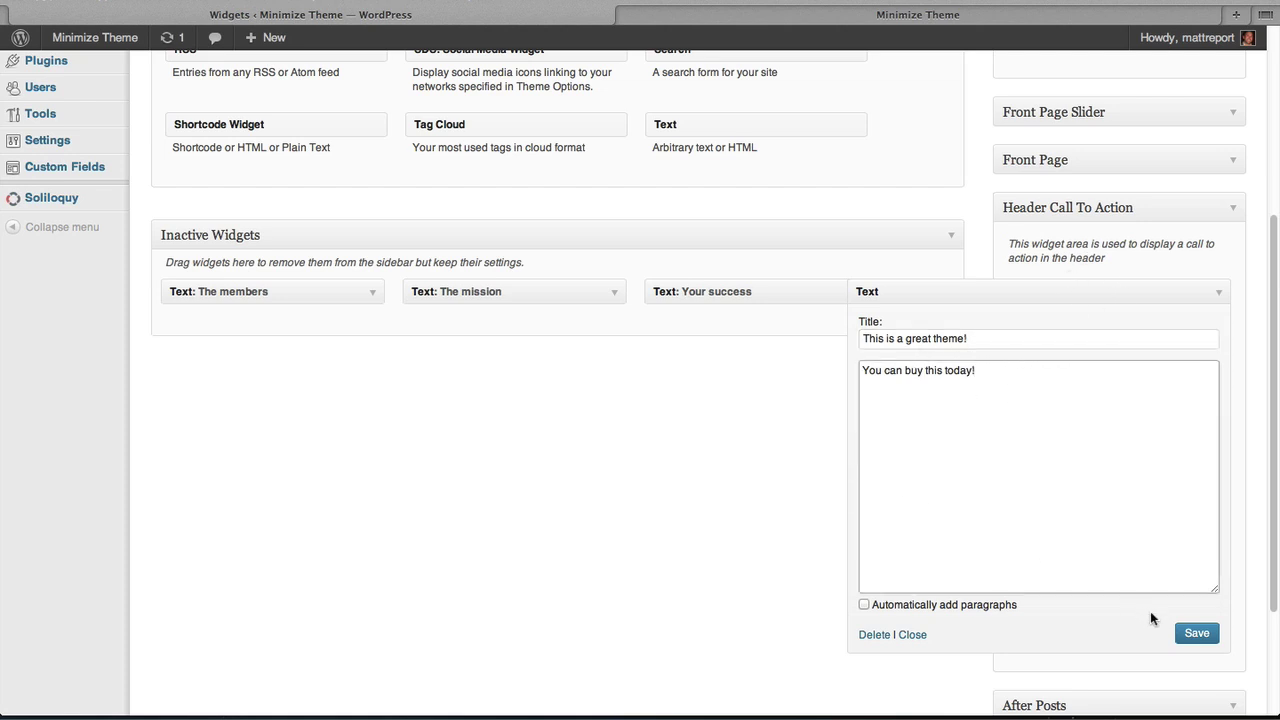
{"action": "left_click", "coordinate": [1197, 634]}
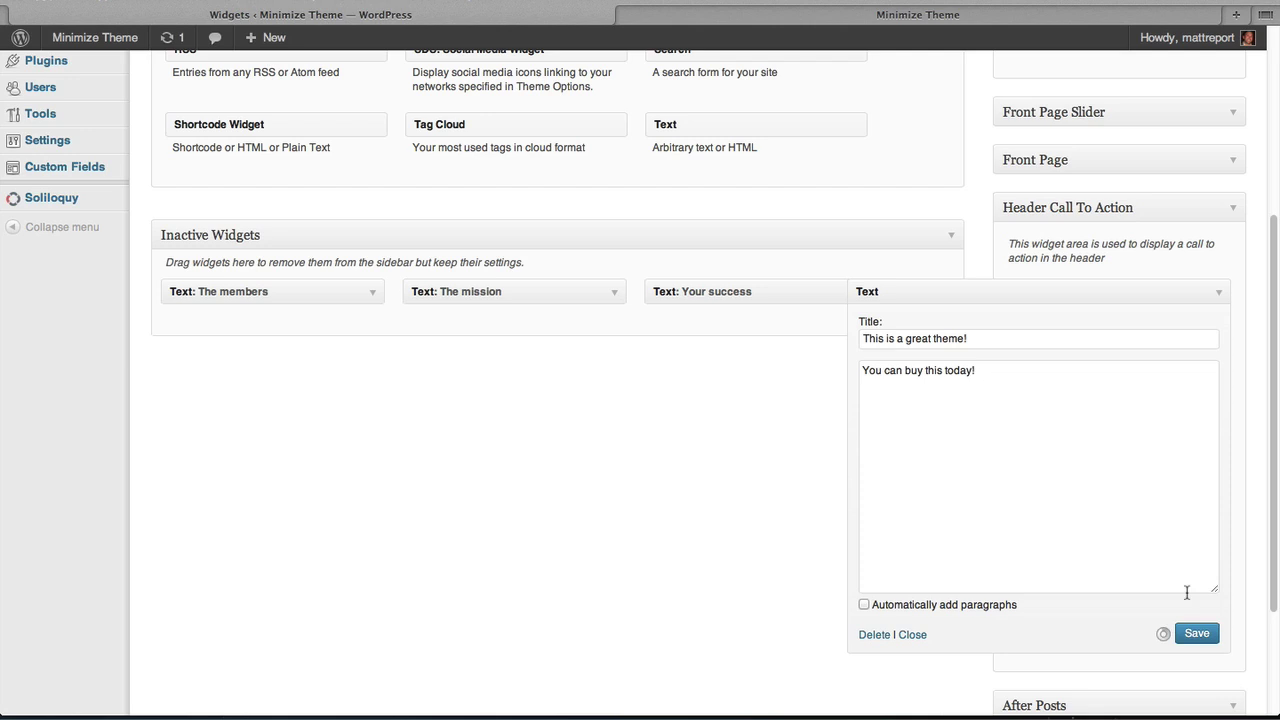
Step: Reload the live site and inspect the new 'THIS IS A GREAT THEME!' header box
{"action": "left_click", "coordinate": [855, 17]}
{"action": "key", "text": "super+r"}
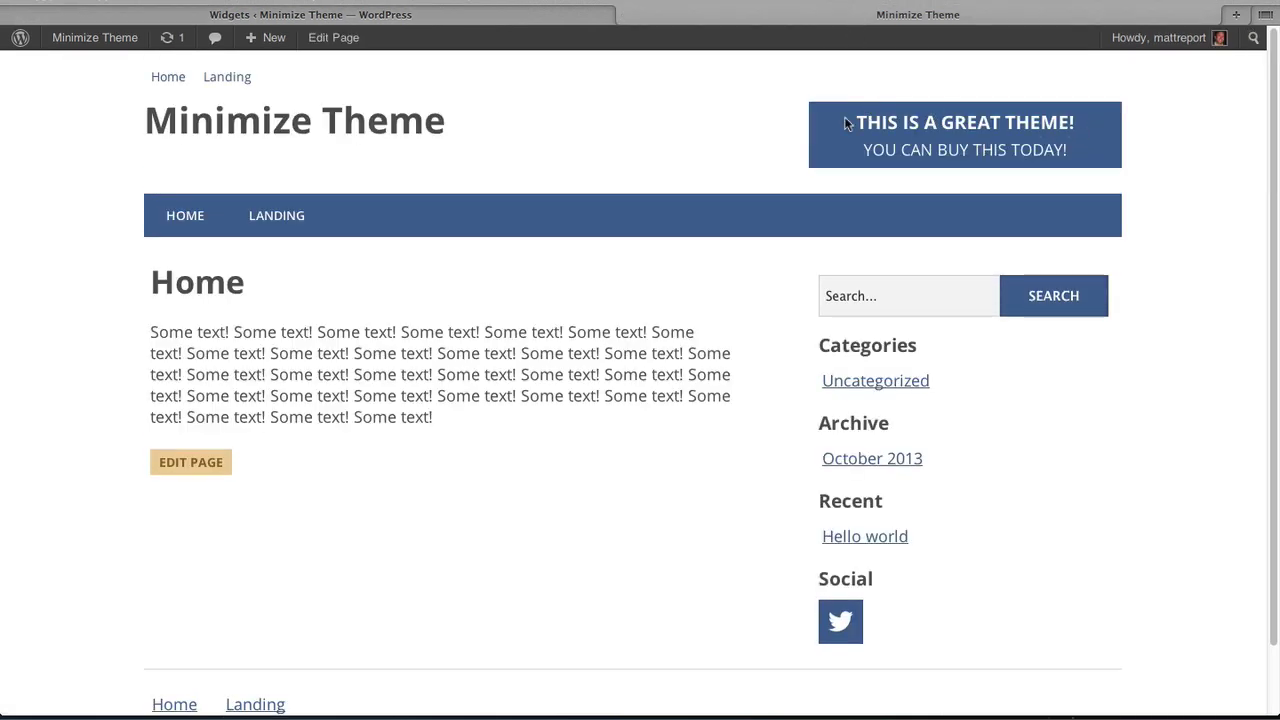
{"action": "left_click_drag", "start_coordinate": [844, 116], "coordinate": [1032, 122]}
{"action": "triple_click", "coordinate": [1086, 120]}
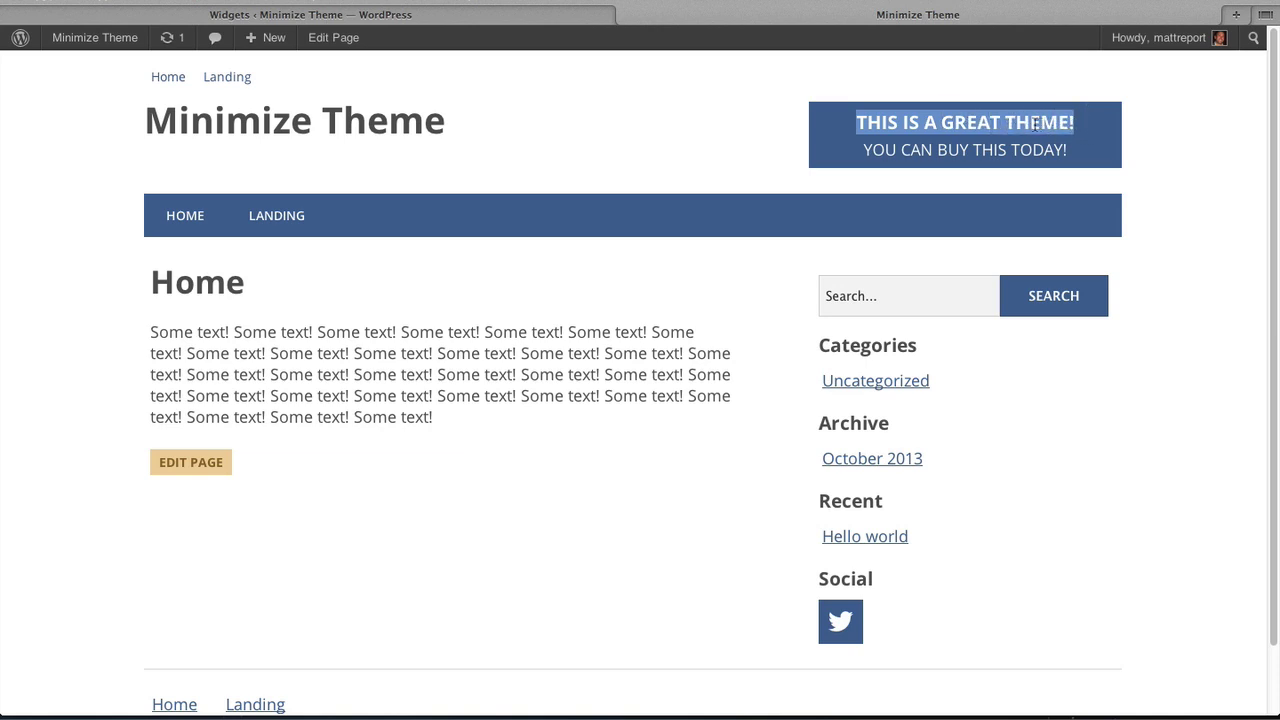
{"action": "left_click", "coordinate": [904, 157]}
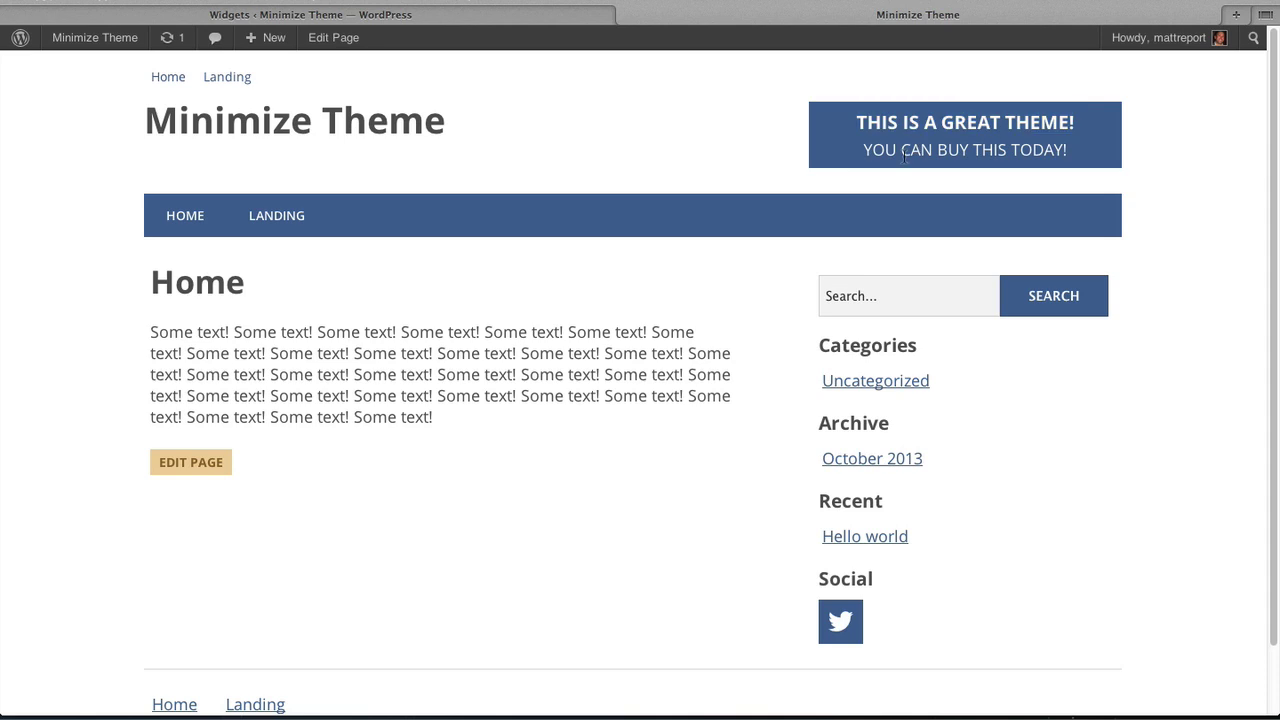
{"action": "left_click_drag", "start_coordinate": [864, 157], "coordinate": [1073, 142]}
{"action": "left_click", "coordinate": [806, 142]}
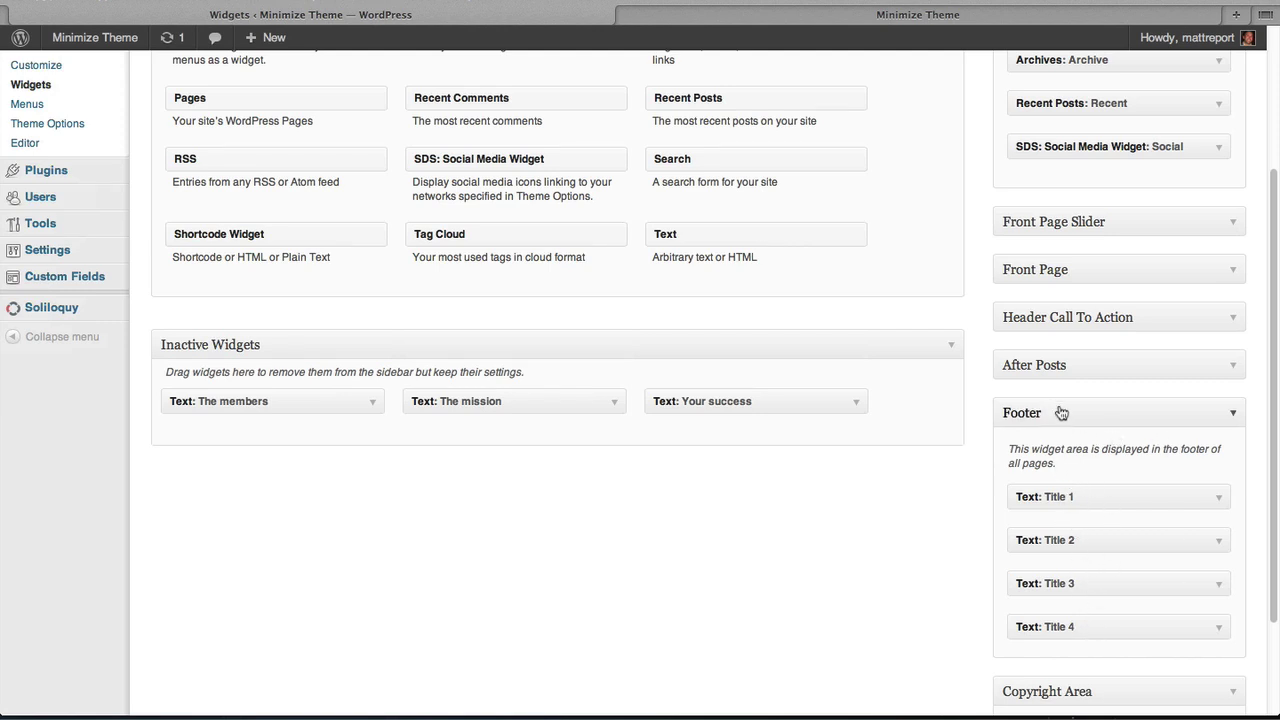
Step: Reload the live site and scroll down to check the footer widgets
{"action": "left_click", "coordinate": [910, 16]}
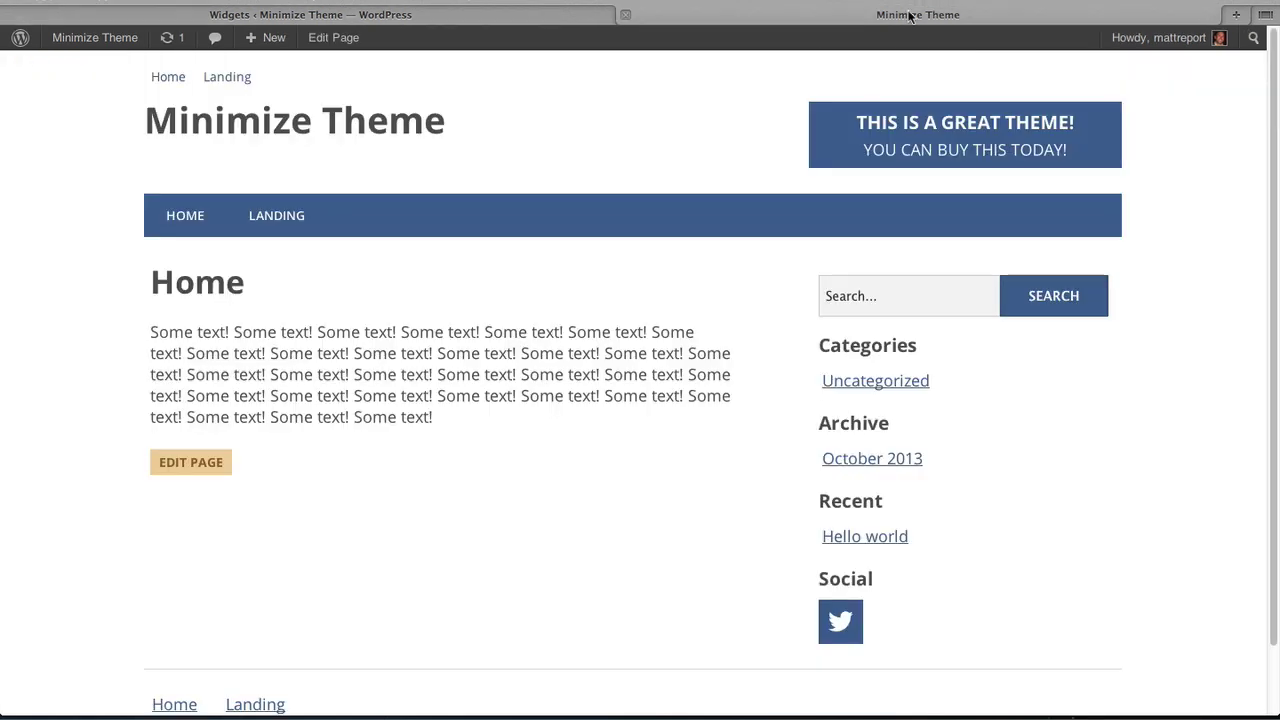
{"action": "key", "text": "super+r"}
{"action": "scroll", "coordinate": [780, 290], "scroll_direction": "down", "scroll_amount": 3}
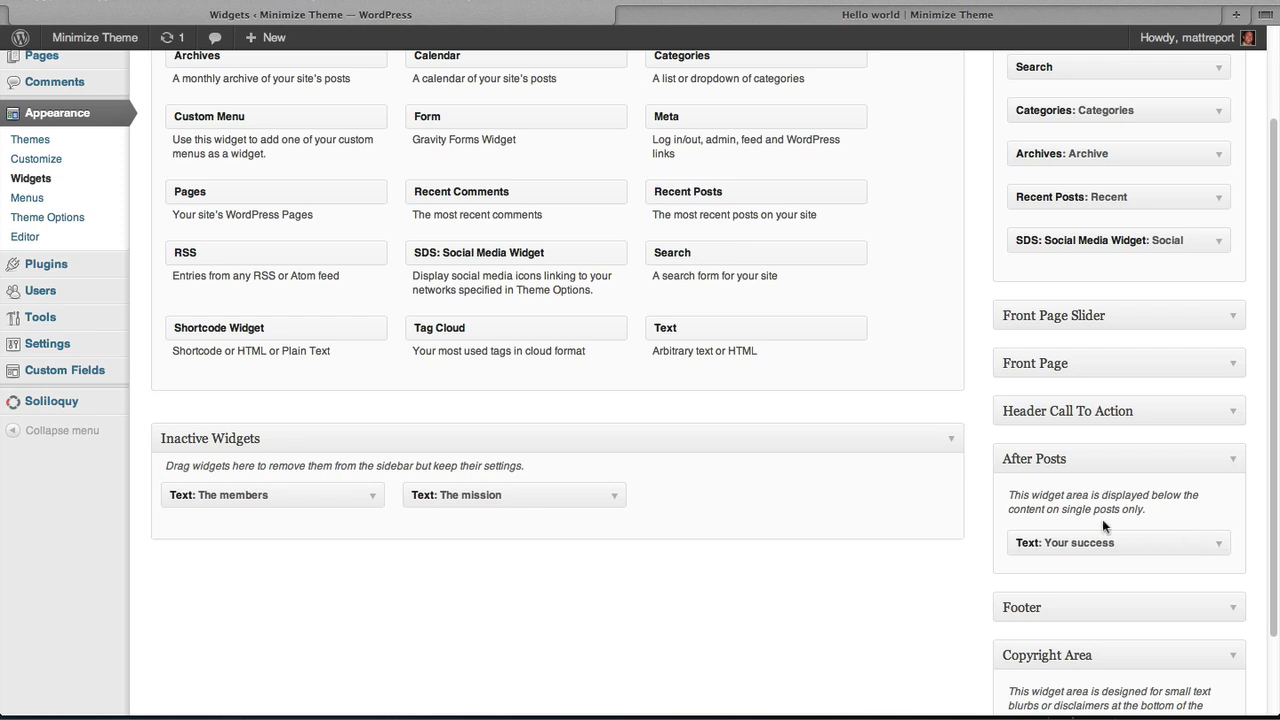
Step: Review the Your success widget's text, then view the Hello world post to see it below the content
{"action": "left_click", "coordinate": [1219, 550]}
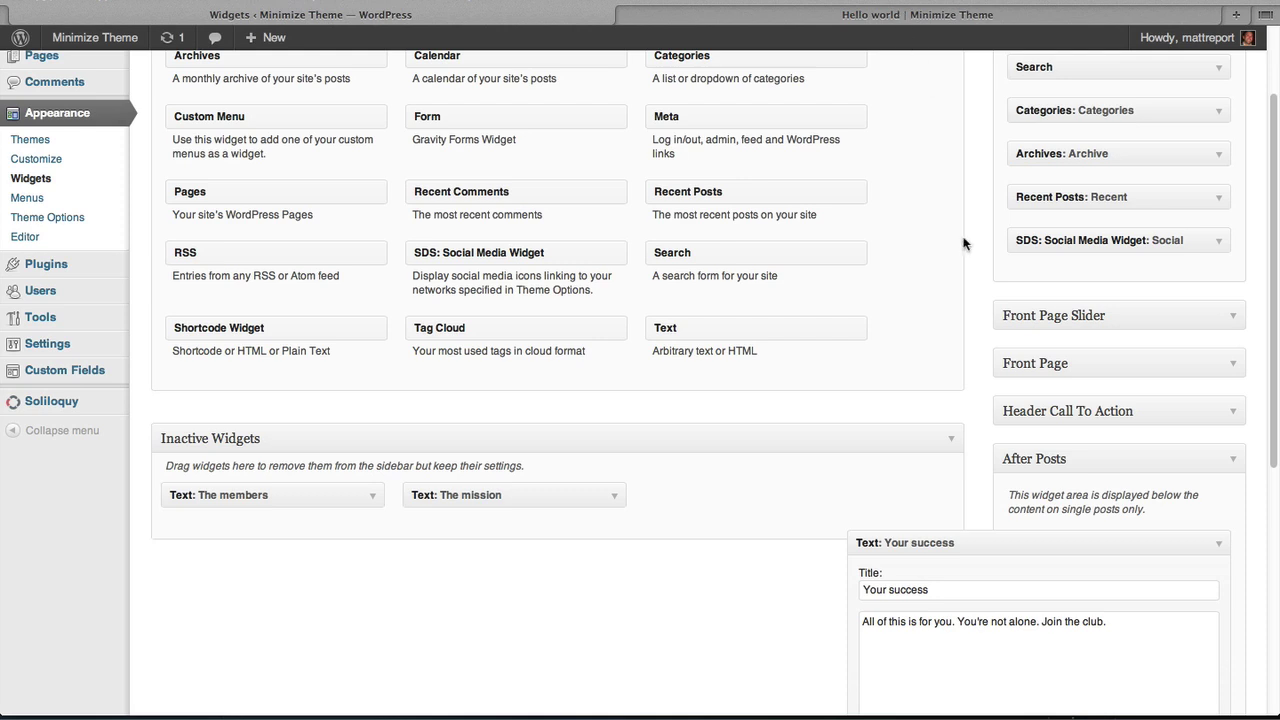
{"action": "left_click", "coordinate": [1219, 548]}
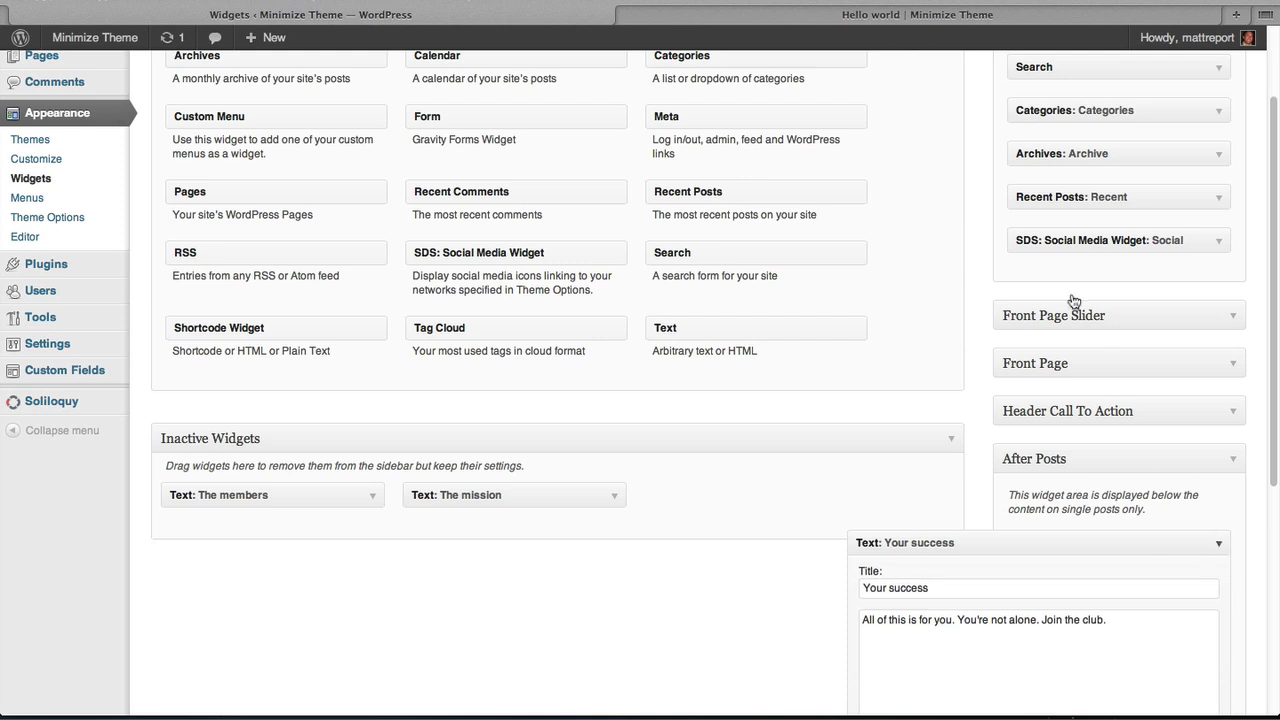
{"action": "left_click", "coordinate": [925, 28]}
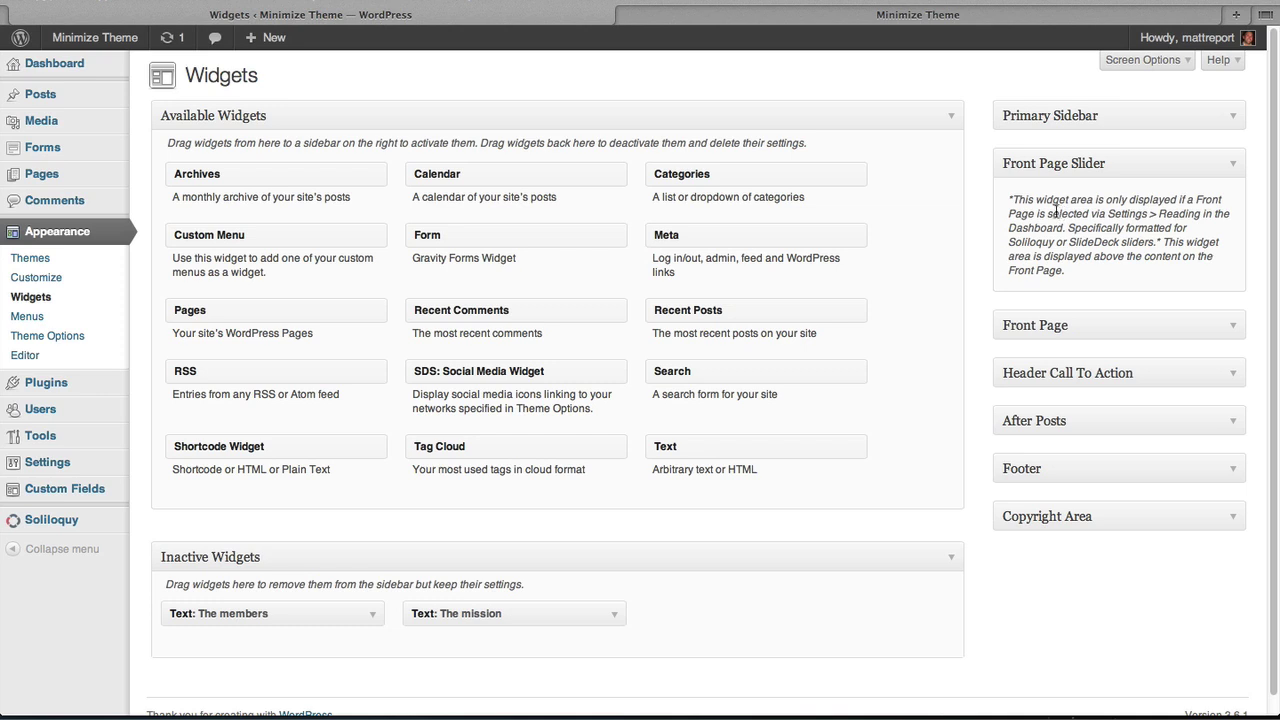
Step: Check the live home page, then return to the Widgets admin page
{"action": "left_click", "coordinate": [920, 16]}
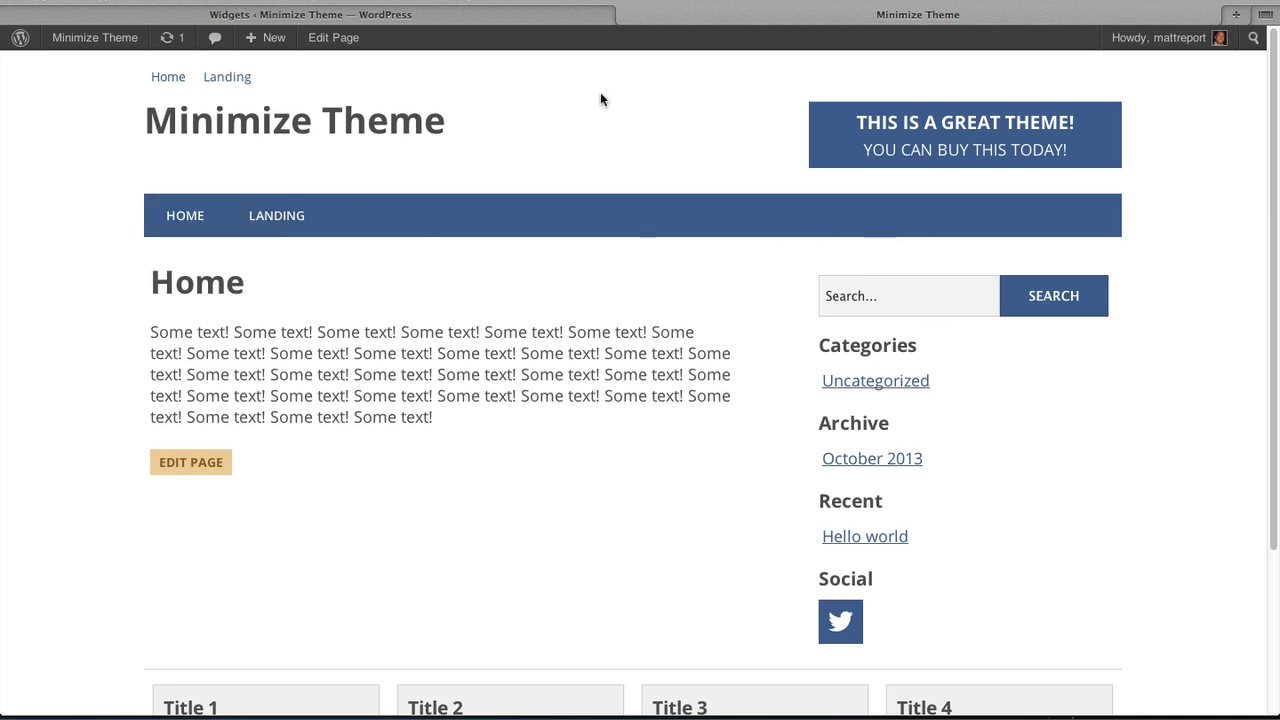
{"action": "left_click", "coordinate": [570, 15]}
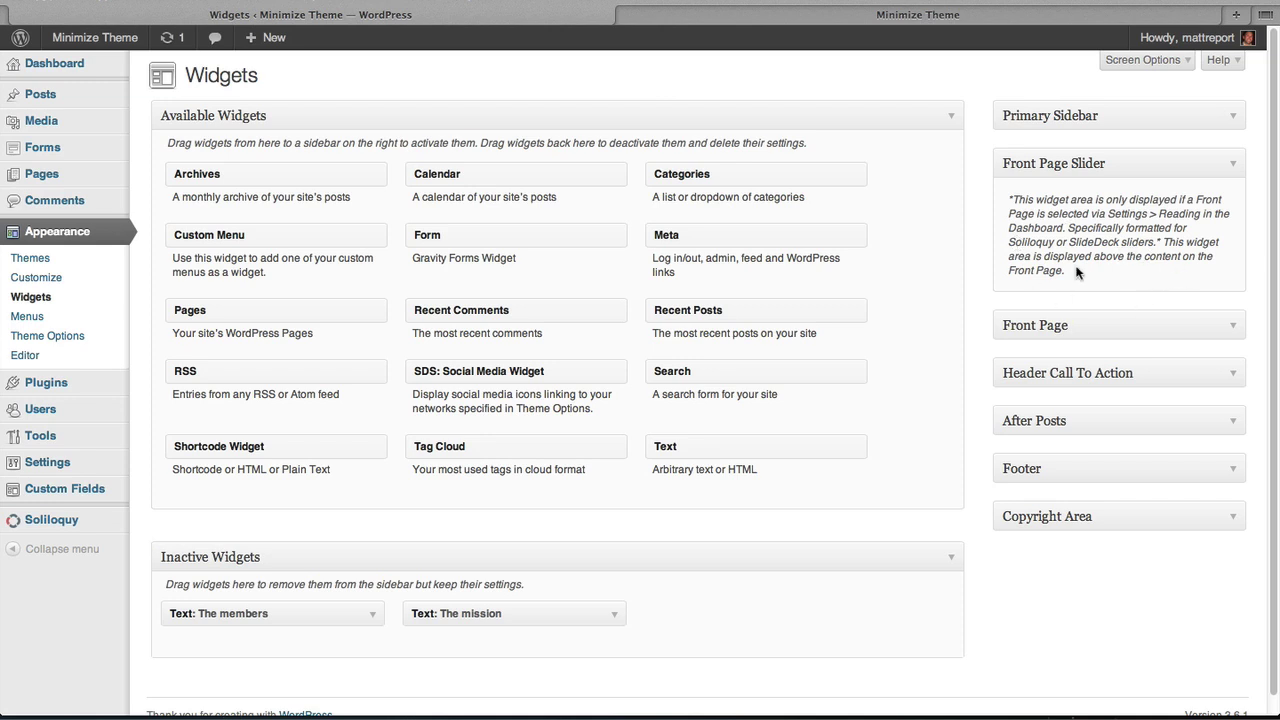
{"action": "mouse_move", "coordinate": [101, 531]}
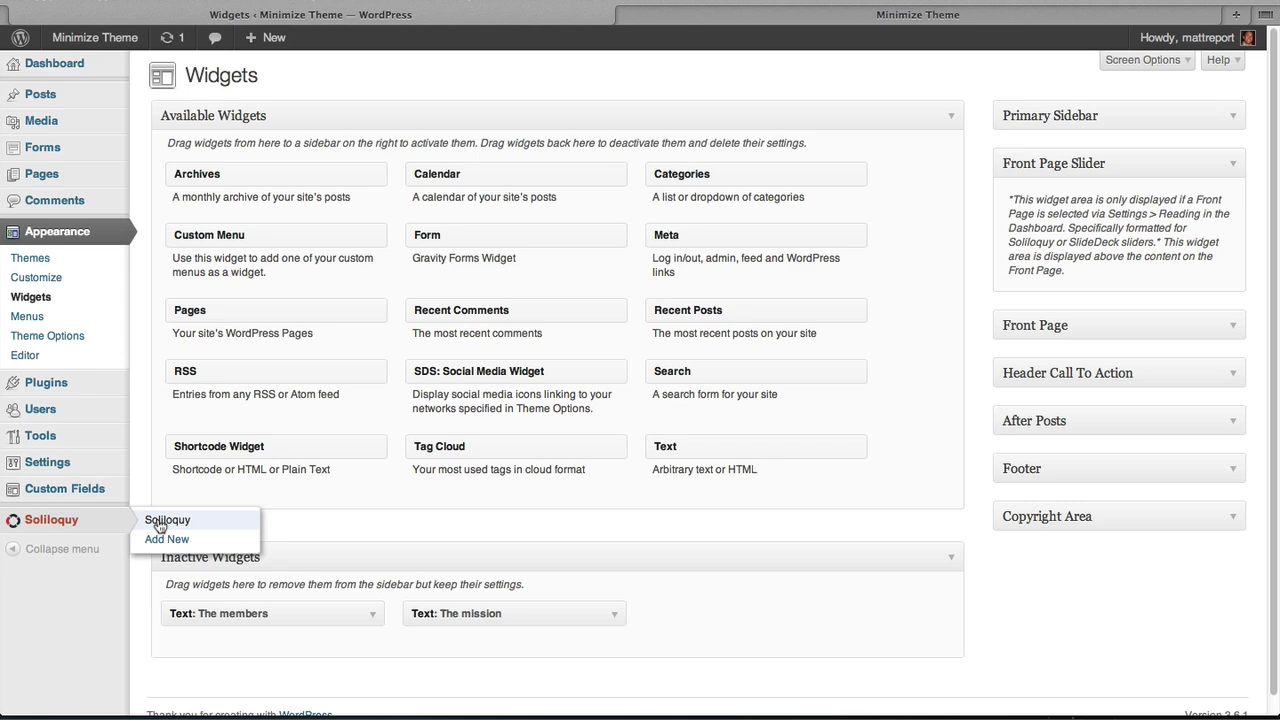
Step: Create a new Soliloquy slider named 'Test slider'
{"action": "left_click", "coordinate": [158, 521]}
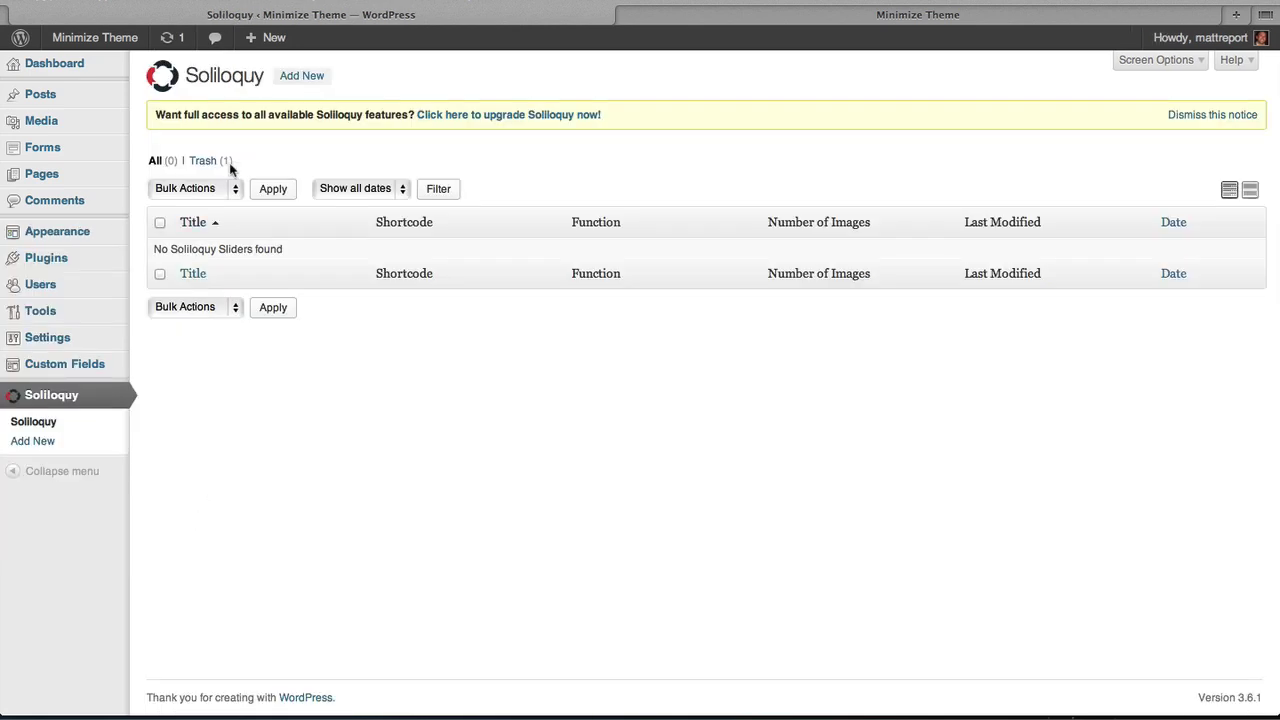
{"action": "left_click", "coordinate": [289, 78]}
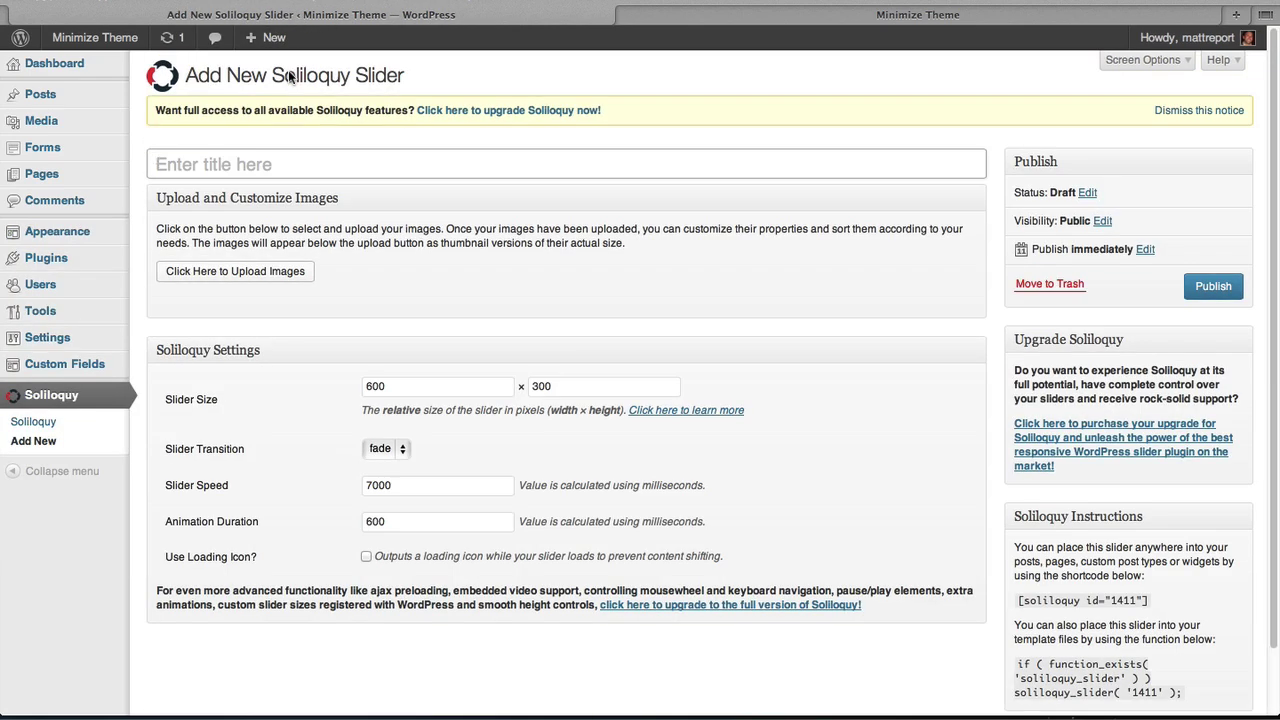
{"action": "type", "text": "Test"}
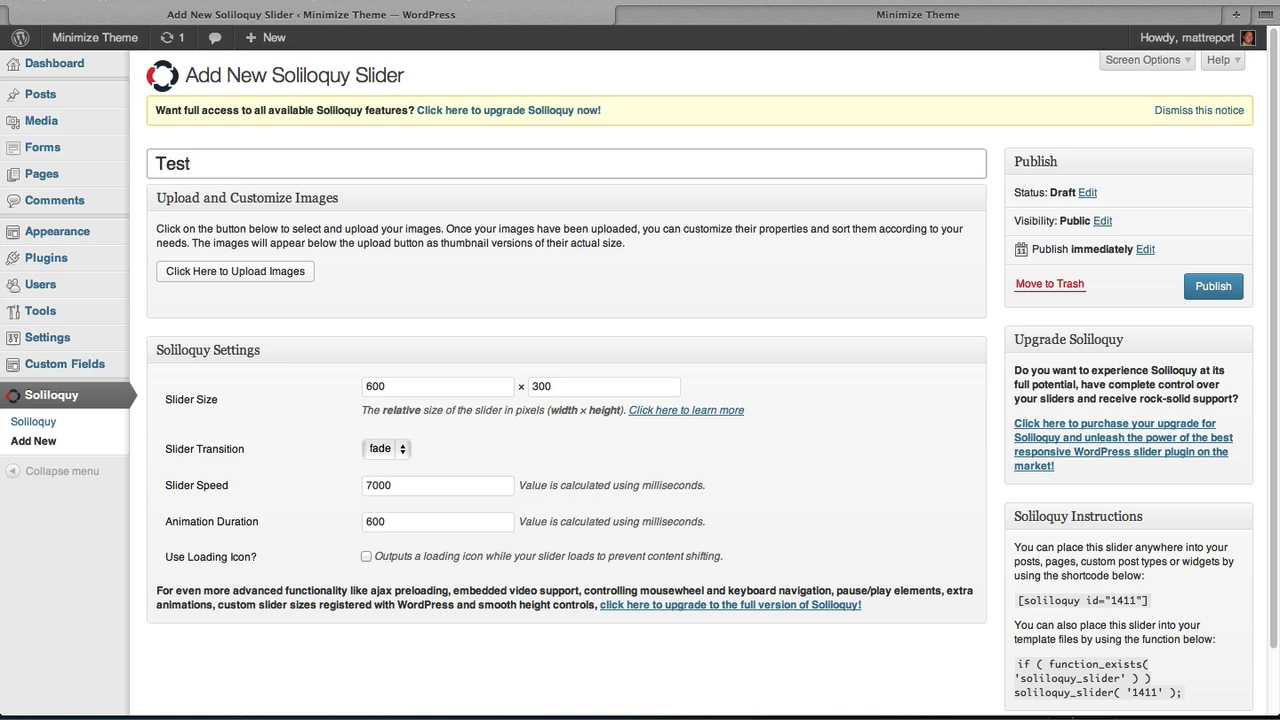
{"action": "type", "text": " slider"}
Step: Upload 1280image.jpg from the desktop and insert it into the slider
{"action": "left_click", "coordinate": [275, 278]}
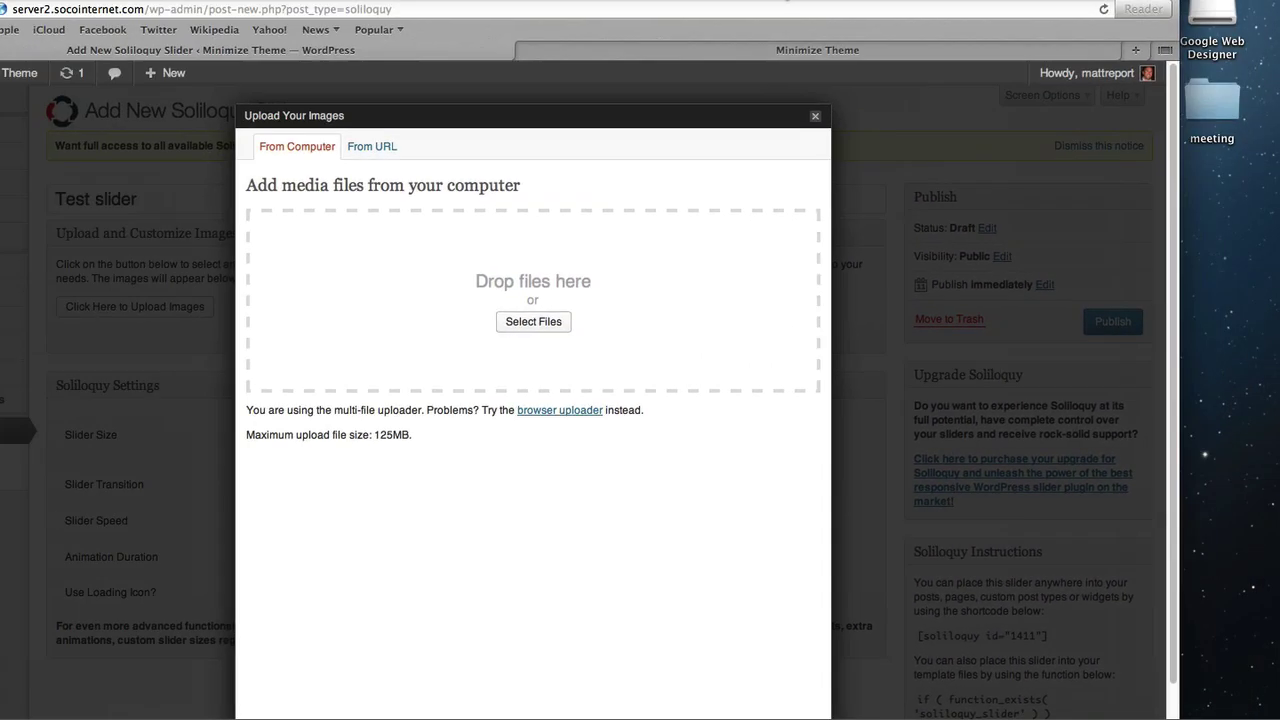
{"action": "left_click_drag", "start_coordinate": [779, 0], "coordinate": [917, 214]}
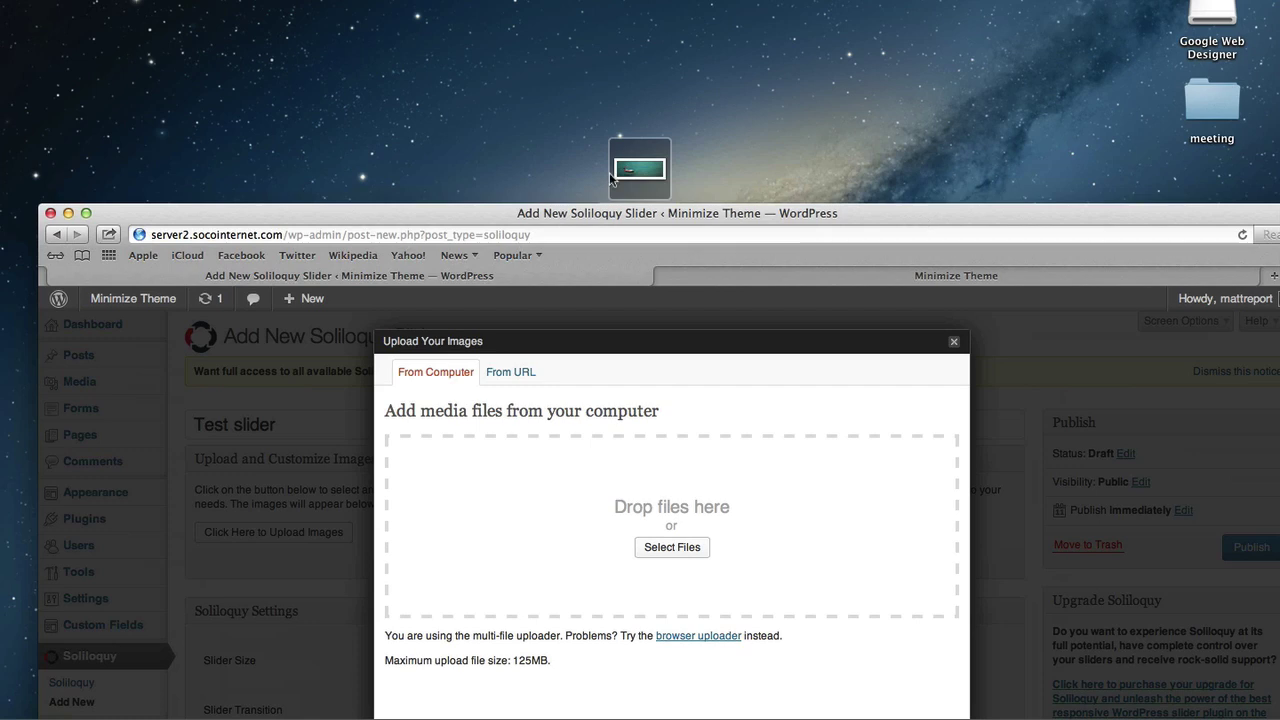
{"action": "left_click_drag", "start_coordinate": [640, 168], "coordinate": [613, 490]}
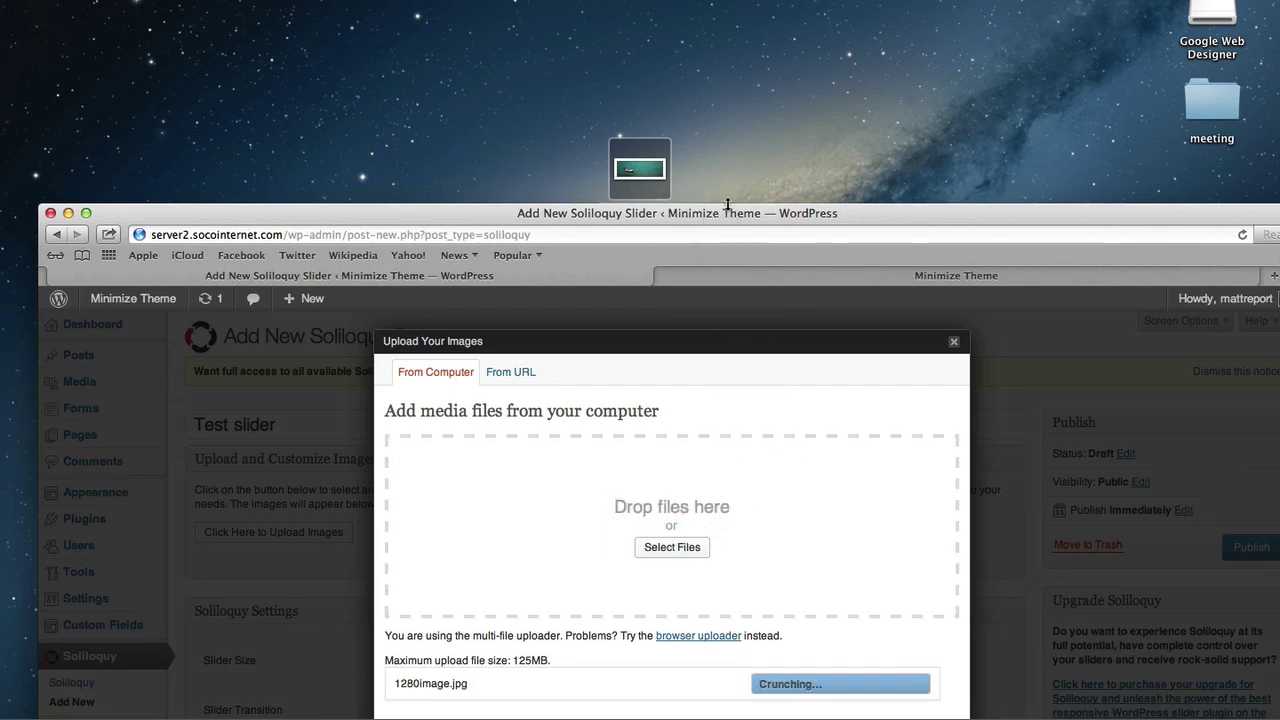
{"action": "left_click_drag", "start_coordinate": [729, 212], "coordinate": [721, 0]}
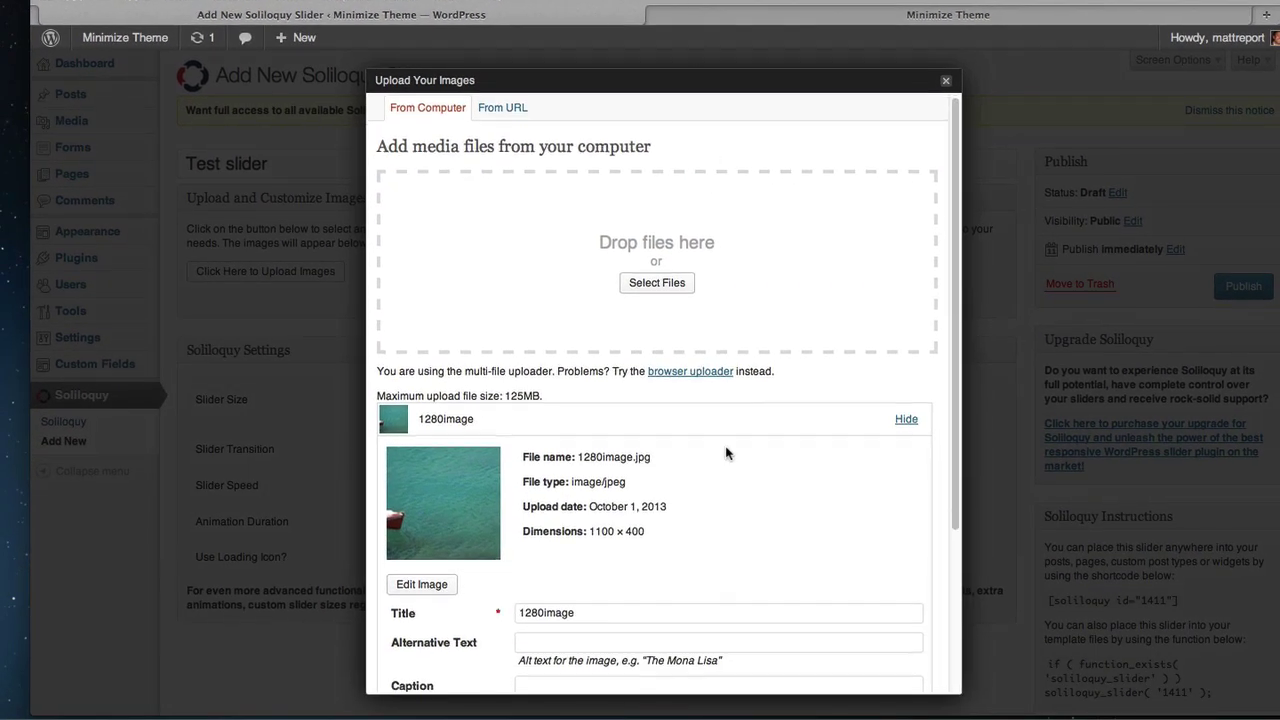
{"action": "scroll", "coordinate": [729, 451], "scroll_direction": "down", "scroll_amount": 5}
{"action": "left_click", "coordinate": [566, 614]}
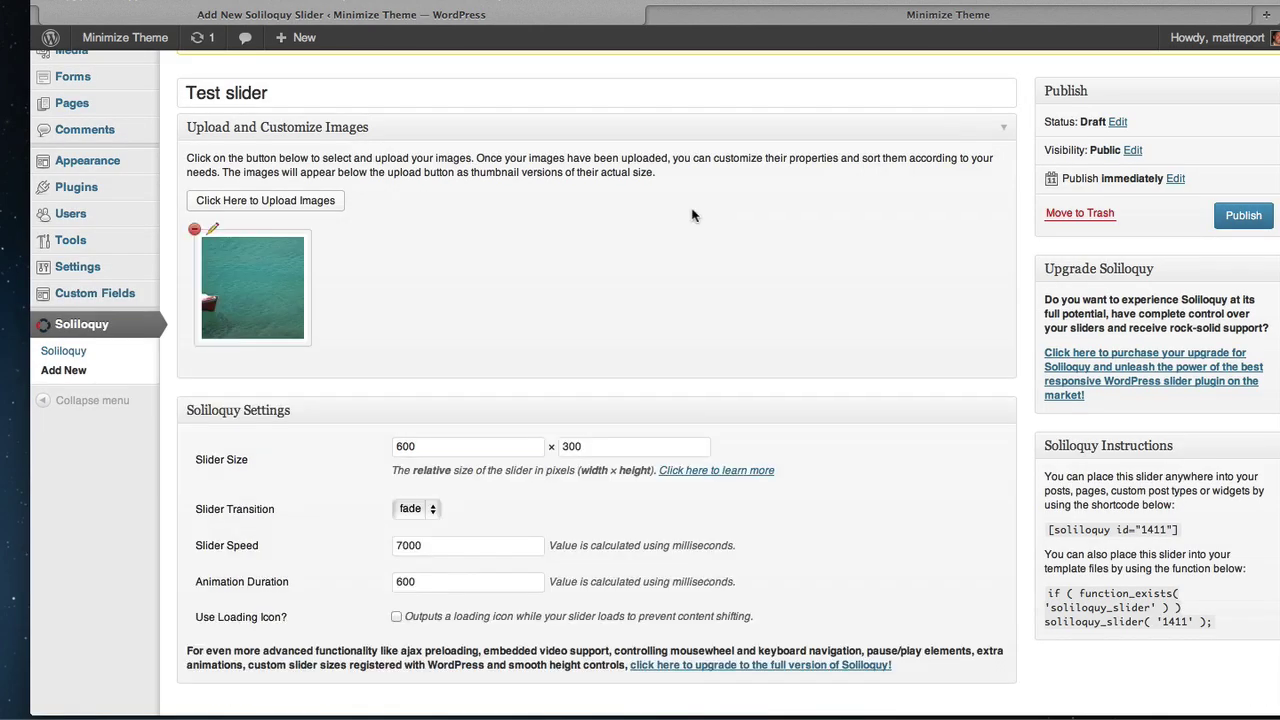
Step: Enter slider width 1100 and height 400 in Soliloquy Settings, then publish the Test slider
{"action": "scroll", "coordinate": [390, 300], "scroll_direction": "down", "scroll_amount": 1}
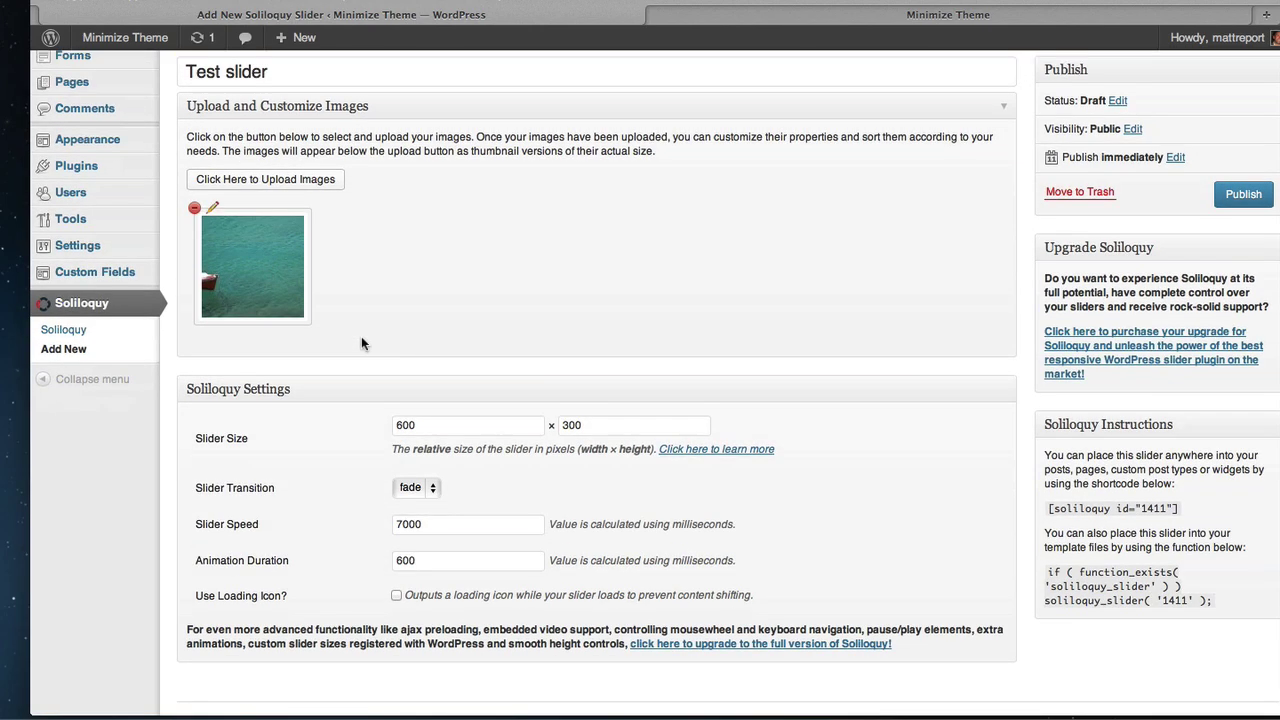
{"action": "double_click", "coordinate": [421, 422]}
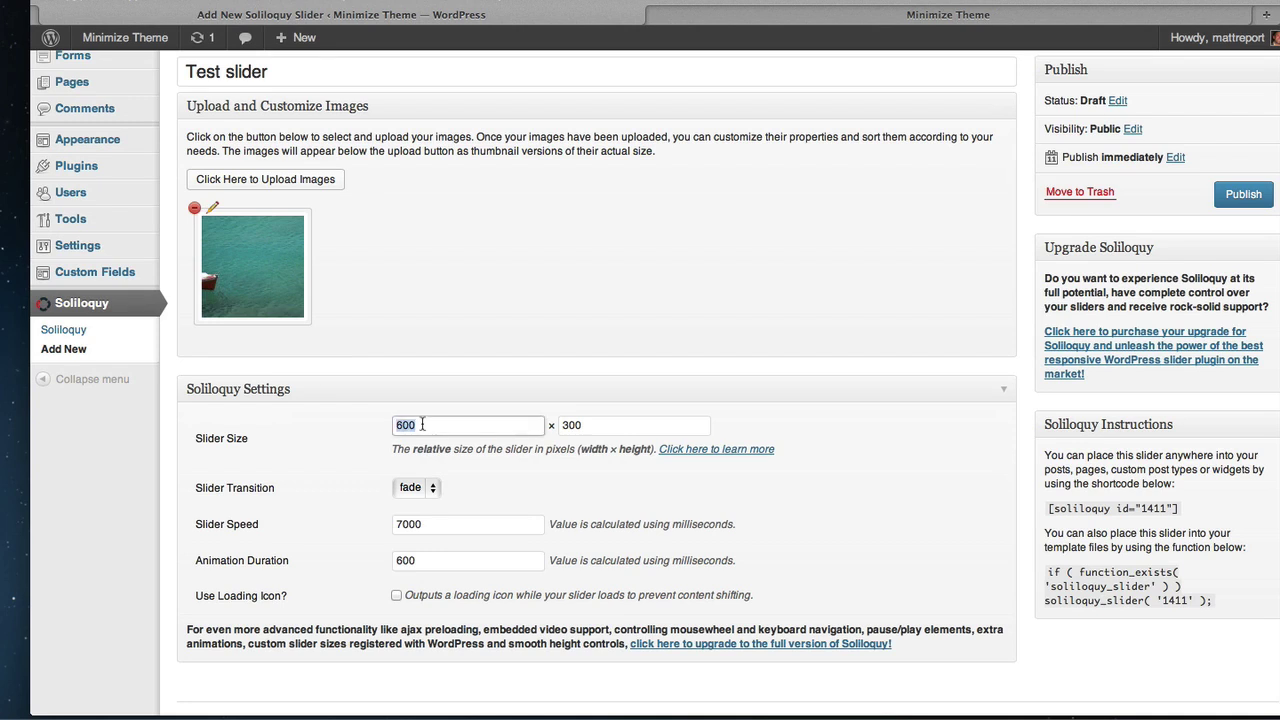
{"action": "type", "text": "11"}
{"action": "key", "text": "Tab"}
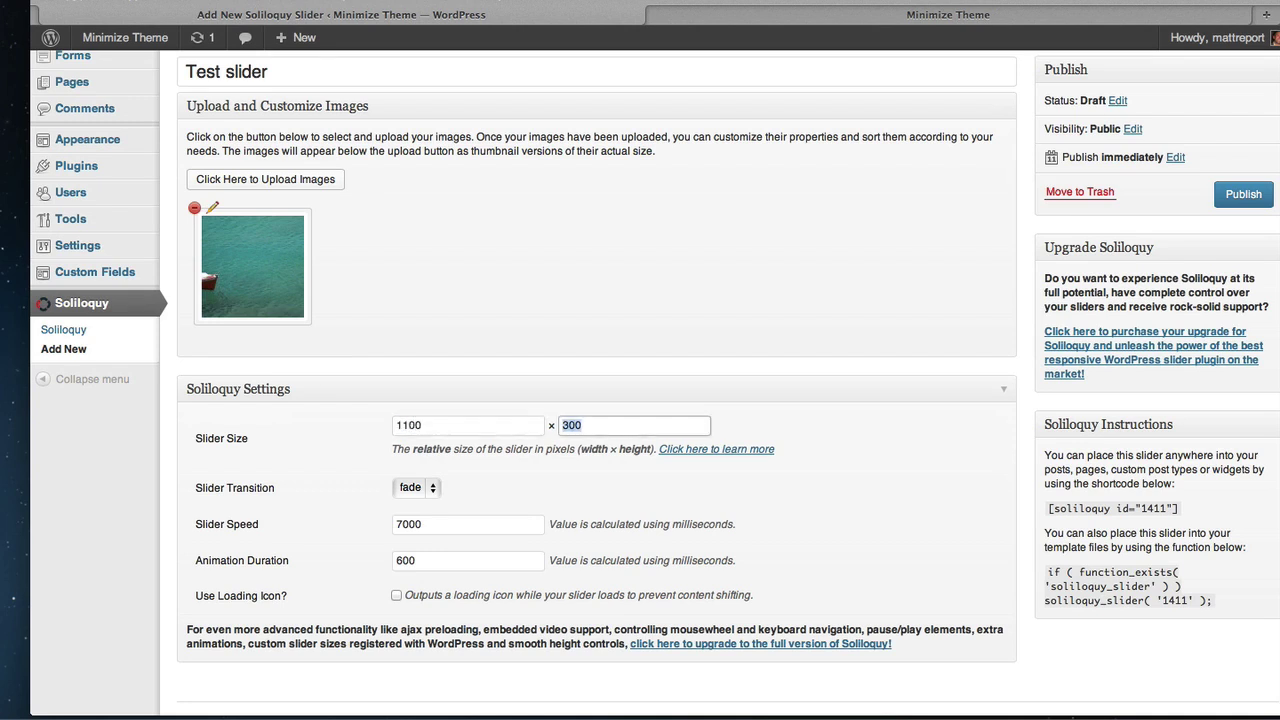
{"action": "type", "text": "40"}
{"action": "scroll", "coordinate": [1028, 166], "scroll_direction": "up", "scroll_amount": 2}
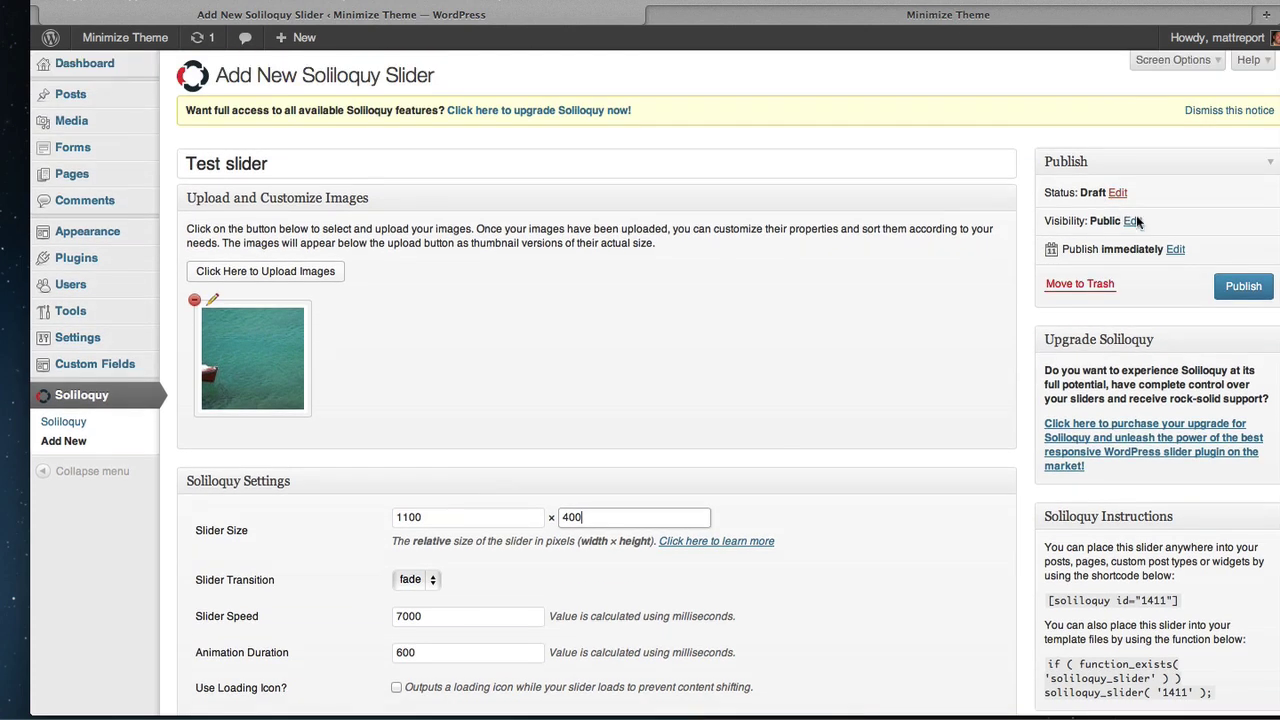
{"action": "right_click", "coordinate": [1238, 292]}
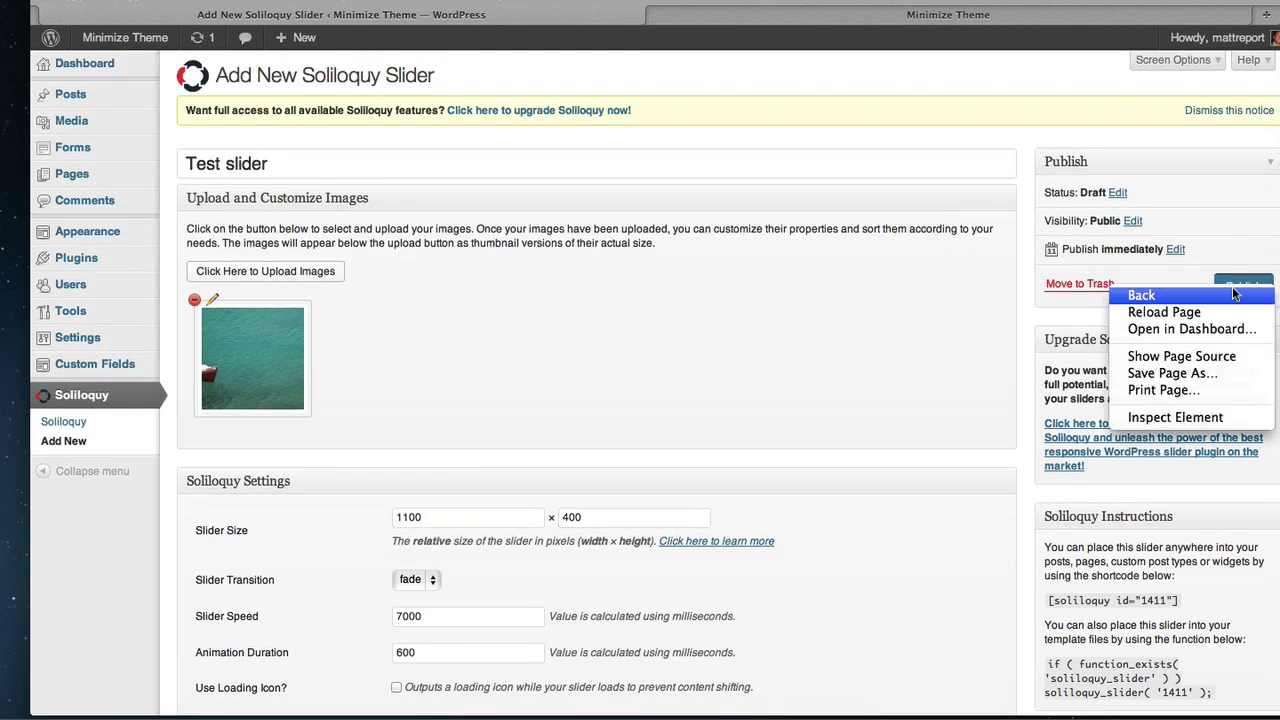
{"action": "left_click", "coordinate": [1243, 272]}
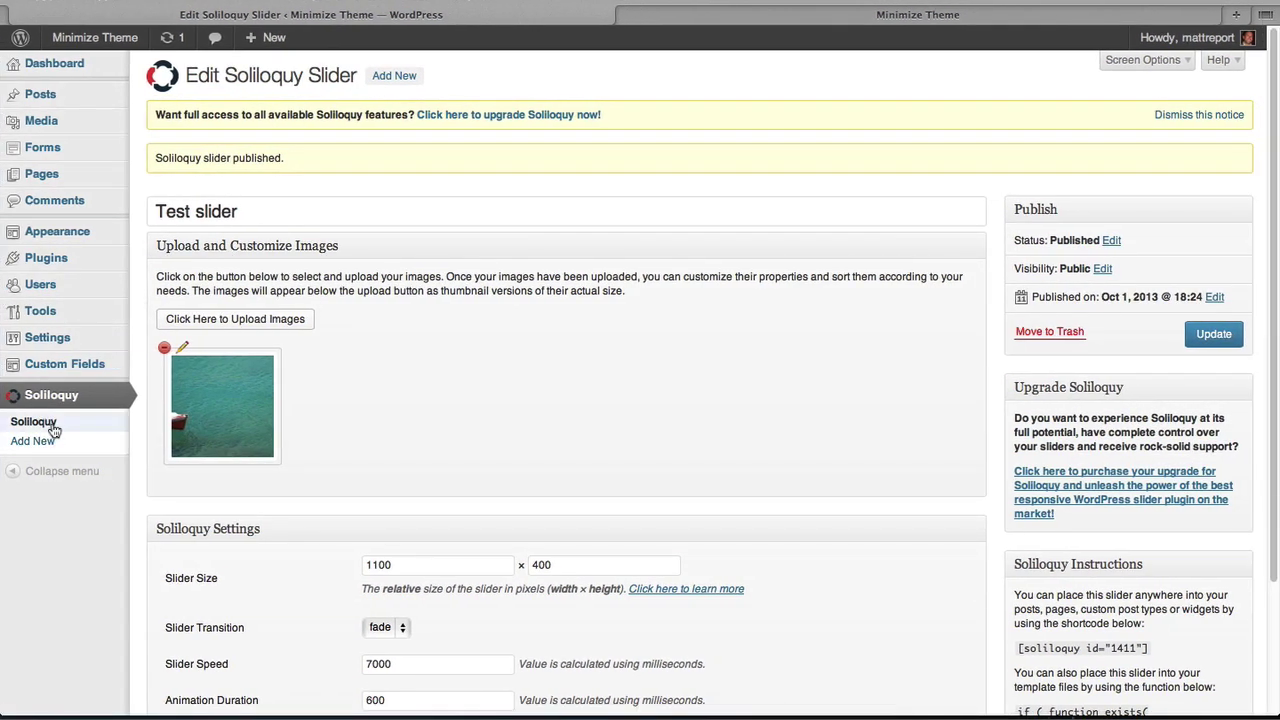
Step: Open the Soliloquy sliders list and copy the Test slider's shortcode [soliloquy id="1411"]
{"action": "left_click", "coordinate": [95, 430]}
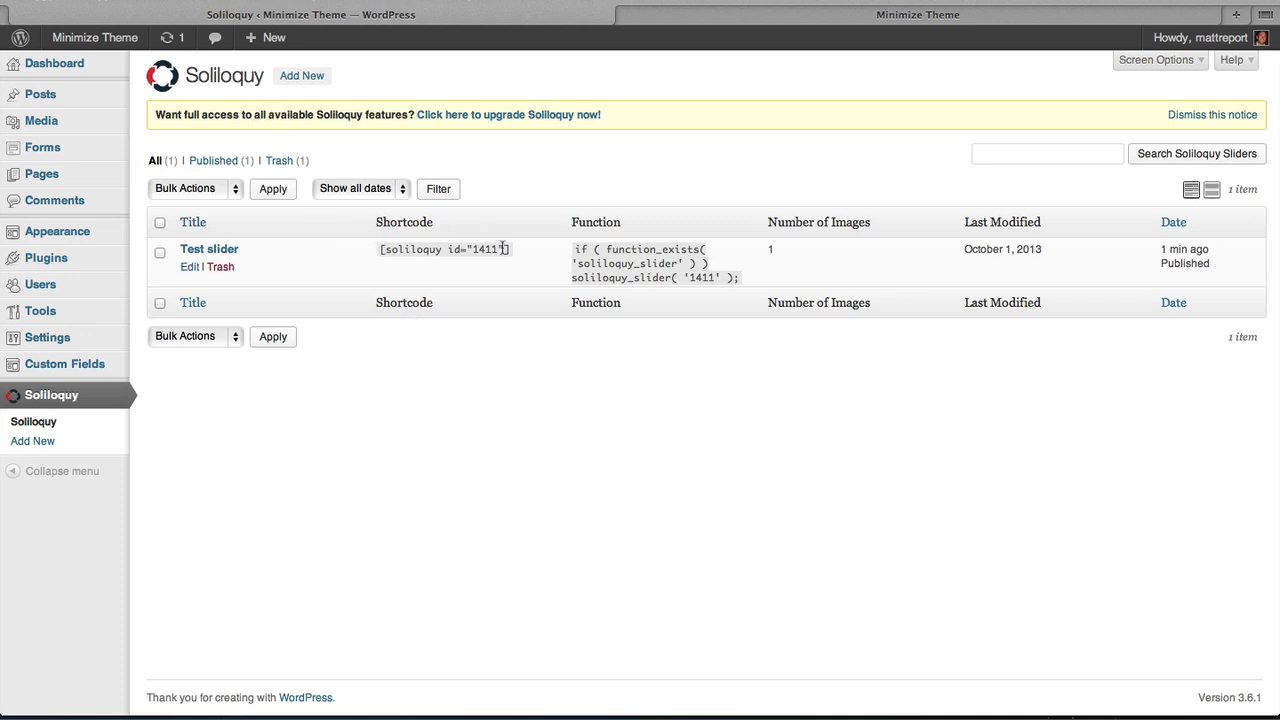
{"action": "left_click_drag", "start_coordinate": [522, 252], "coordinate": [373, 249]}
{"action": "key", "text": "super+c"}
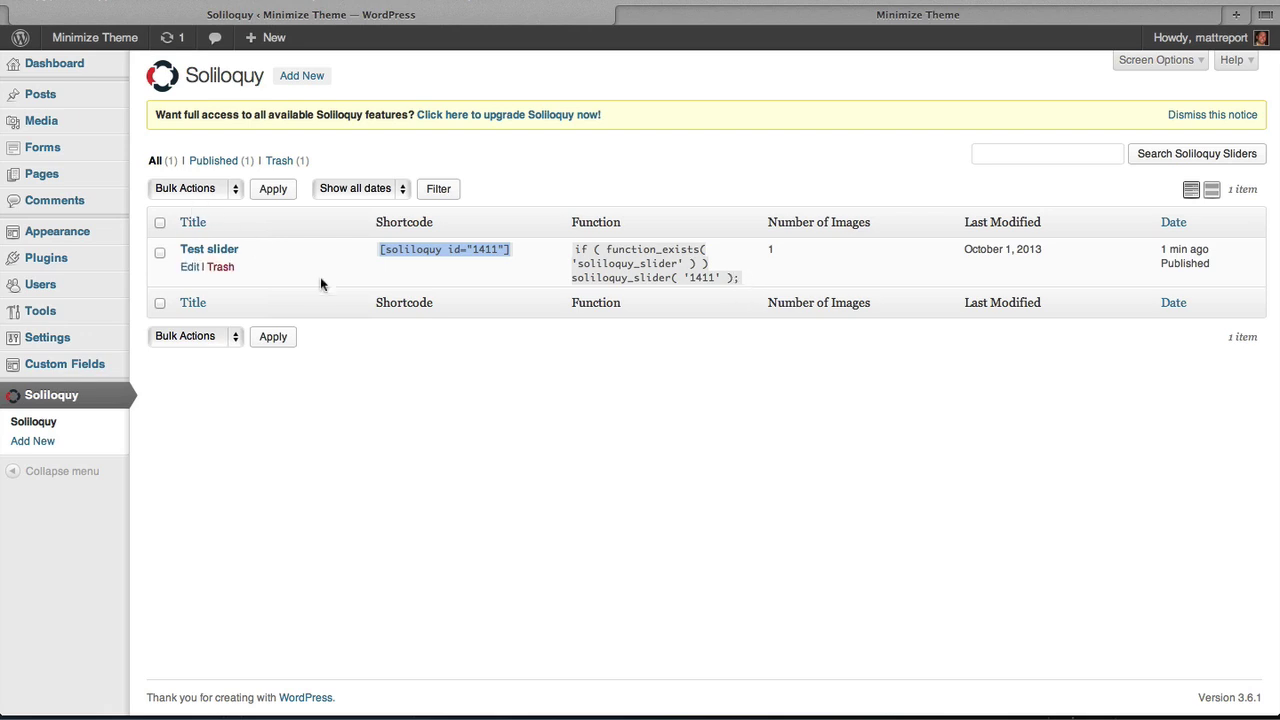
{"action": "mouse_move", "coordinate": [86, 234]}
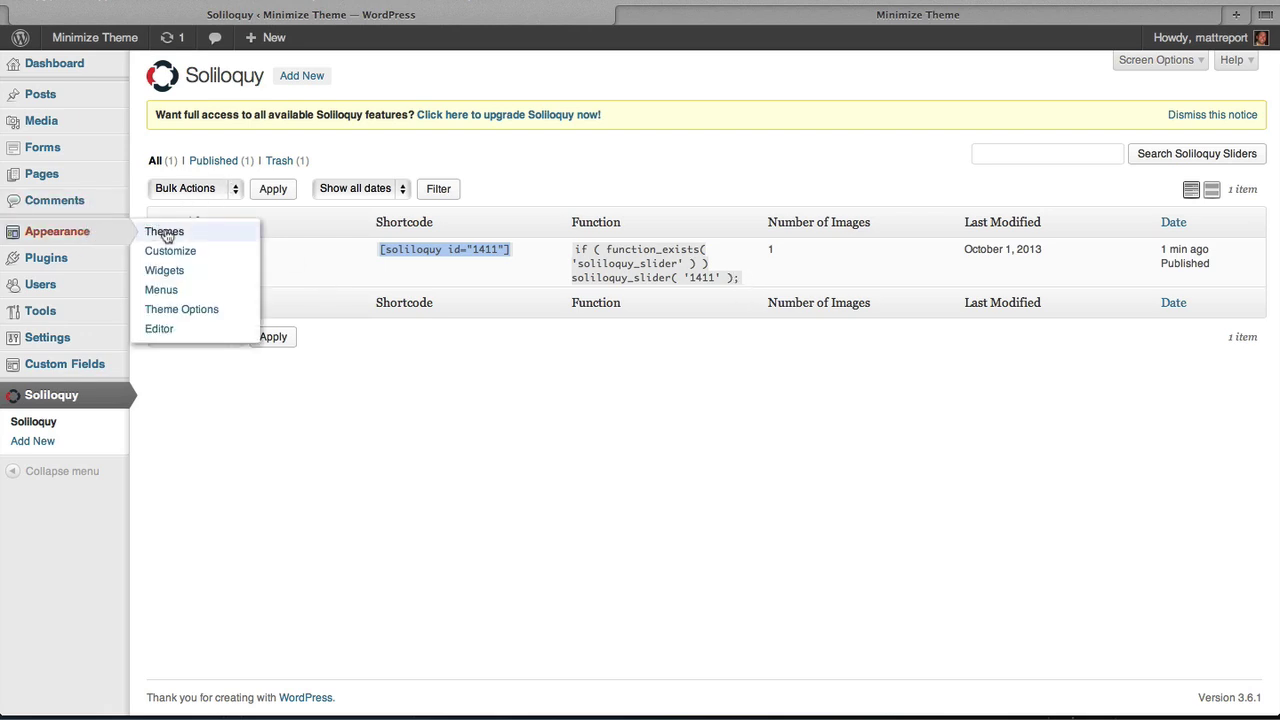
Step: Go to the Widgets page and expand the Front Page Slider area
{"action": "left_click", "coordinate": [176, 274]}
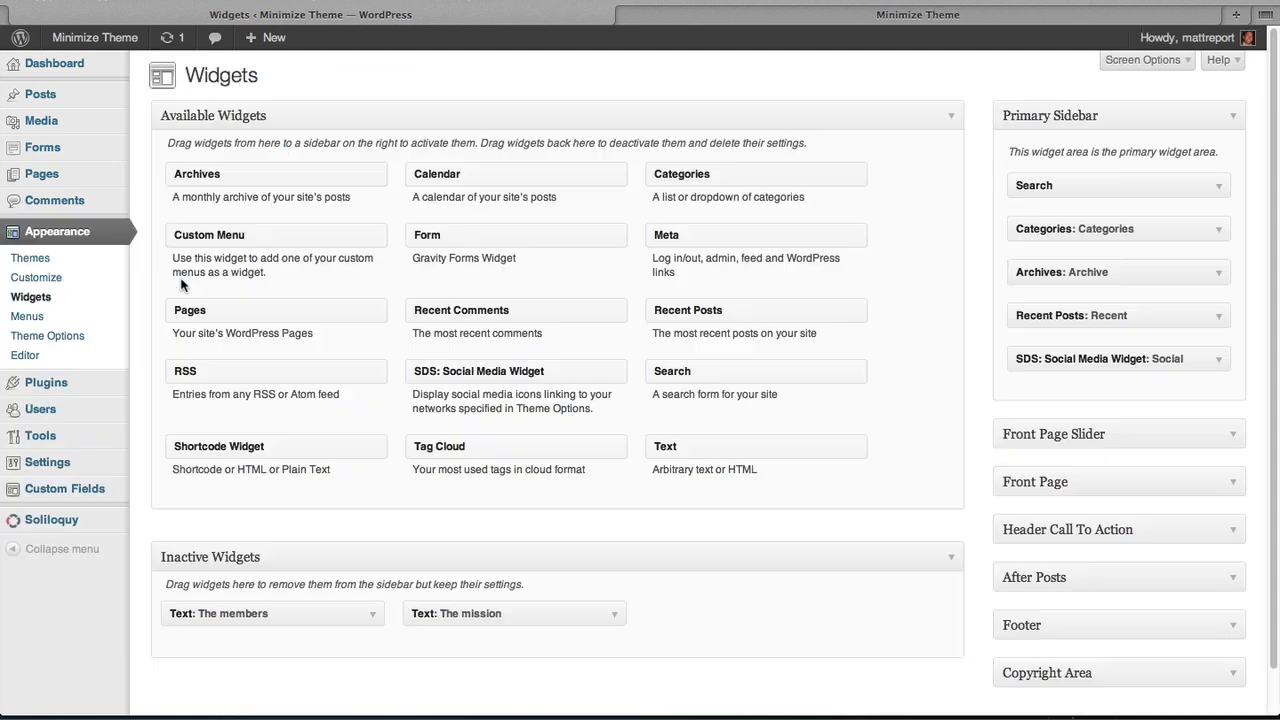
{"action": "scroll", "coordinate": [770, 395], "scroll_direction": "down", "scroll_amount": 1}
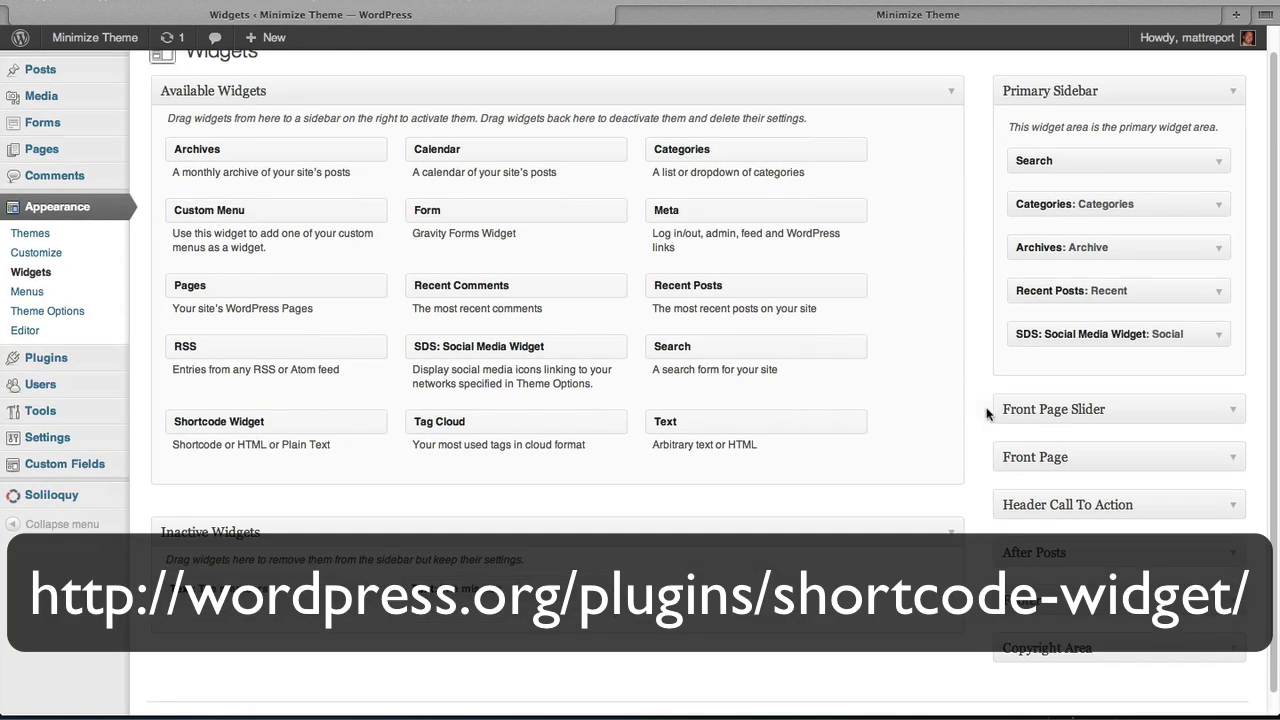
{"action": "left_click", "coordinate": [1233, 412]}
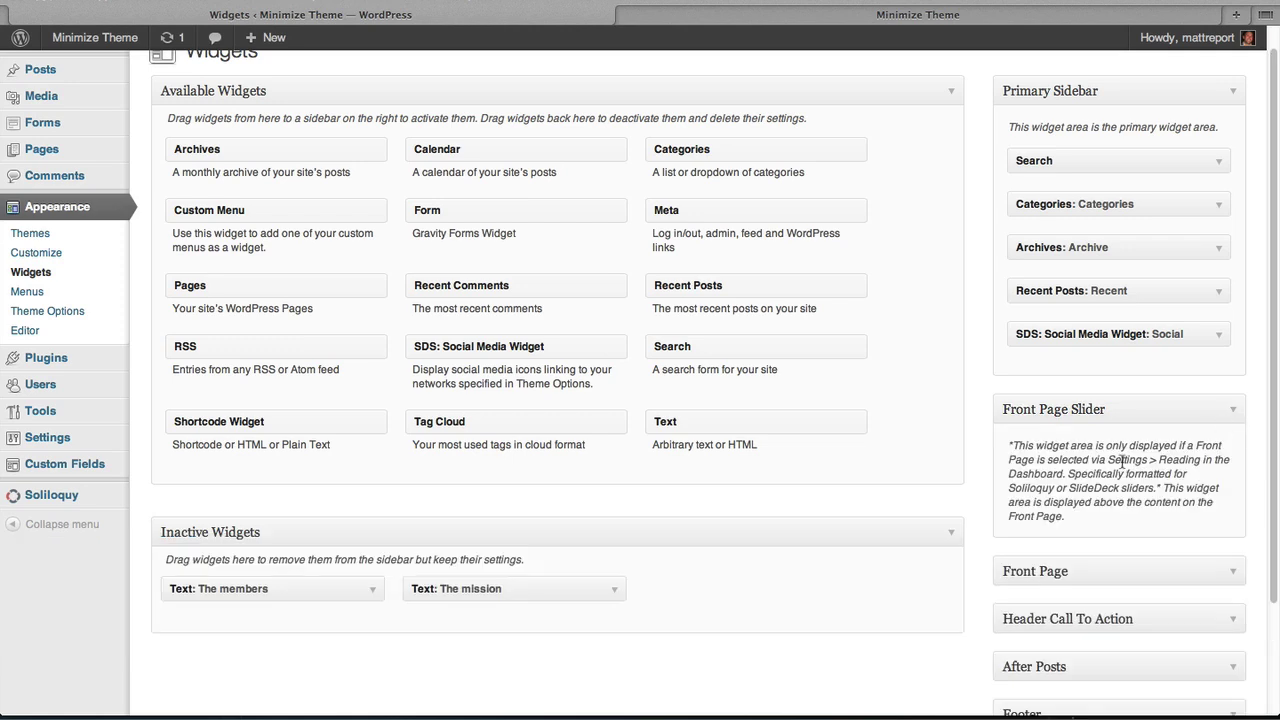
{"action": "scroll", "coordinate": [314, 391], "scroll_direction": "down", "scroll_amount": 3}
Step: Drop a Shortcode Widget into Front Page Slider, paste [soliloquy id="1411"] and save it
{"action": "left_click_drag", "start_coordinate": [240, 285], "coordinate": [1012, 408]}
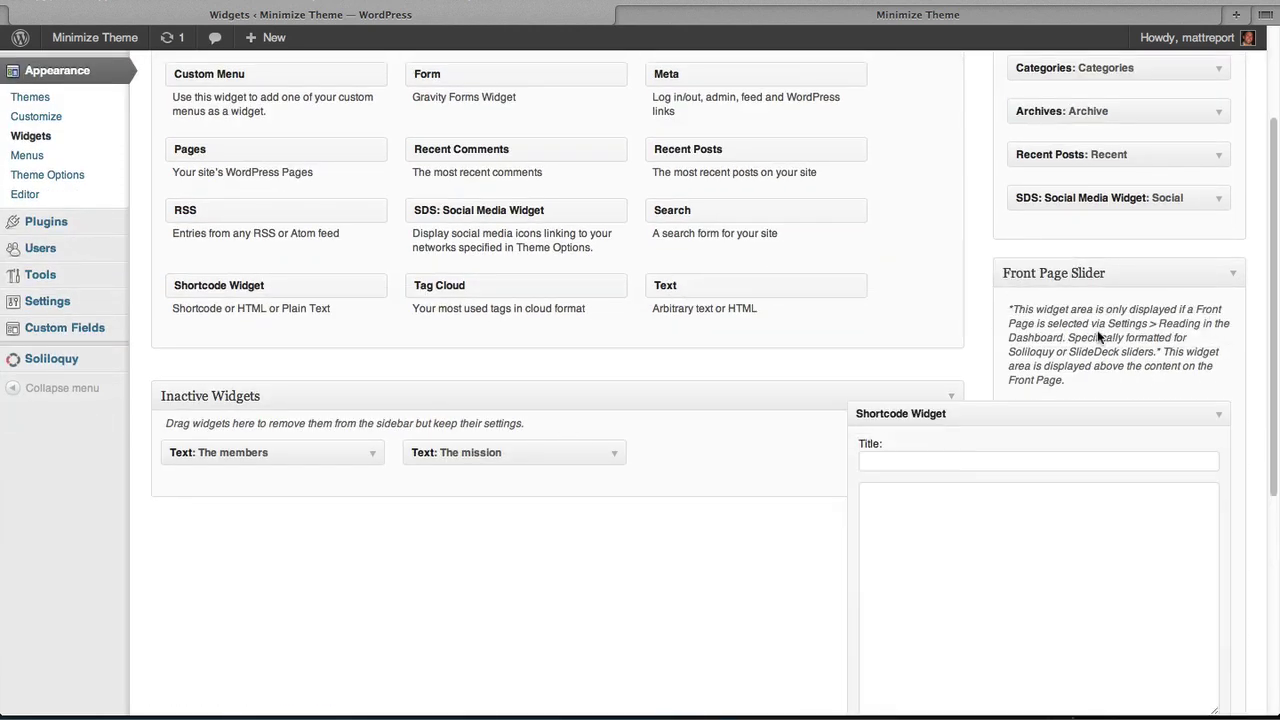
{"action": "scroll", "coordinate": [1094, 329], "scroll_direction": "down", "scroll_amount": 2}
{"action": "scroll", "coordinate": [1094, 329], "scroll_direction": "down", "scroll_amount": 2}
{"action": "left_click", "coordinate": [976, 328]}
{"action": "key", "text": "super+v"}
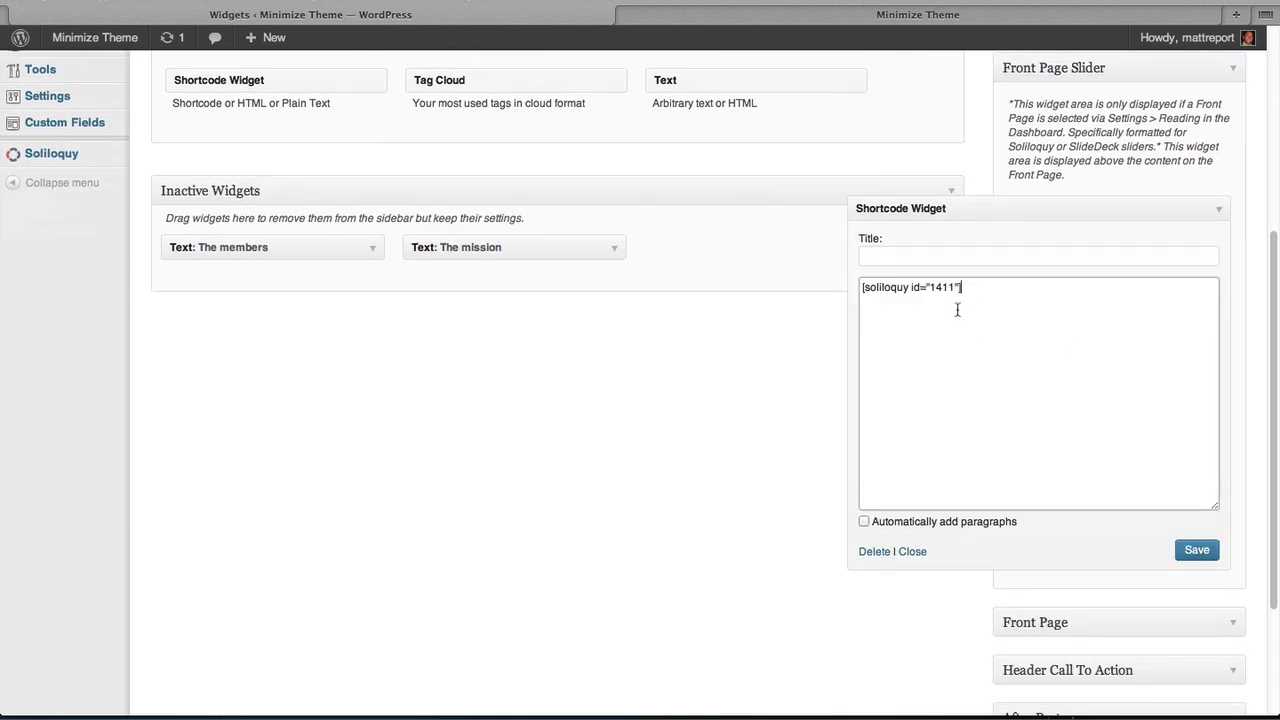
{"action": "left_click_drag", "start_coordinate": [984, 291], "coordinate": [838, 292]}
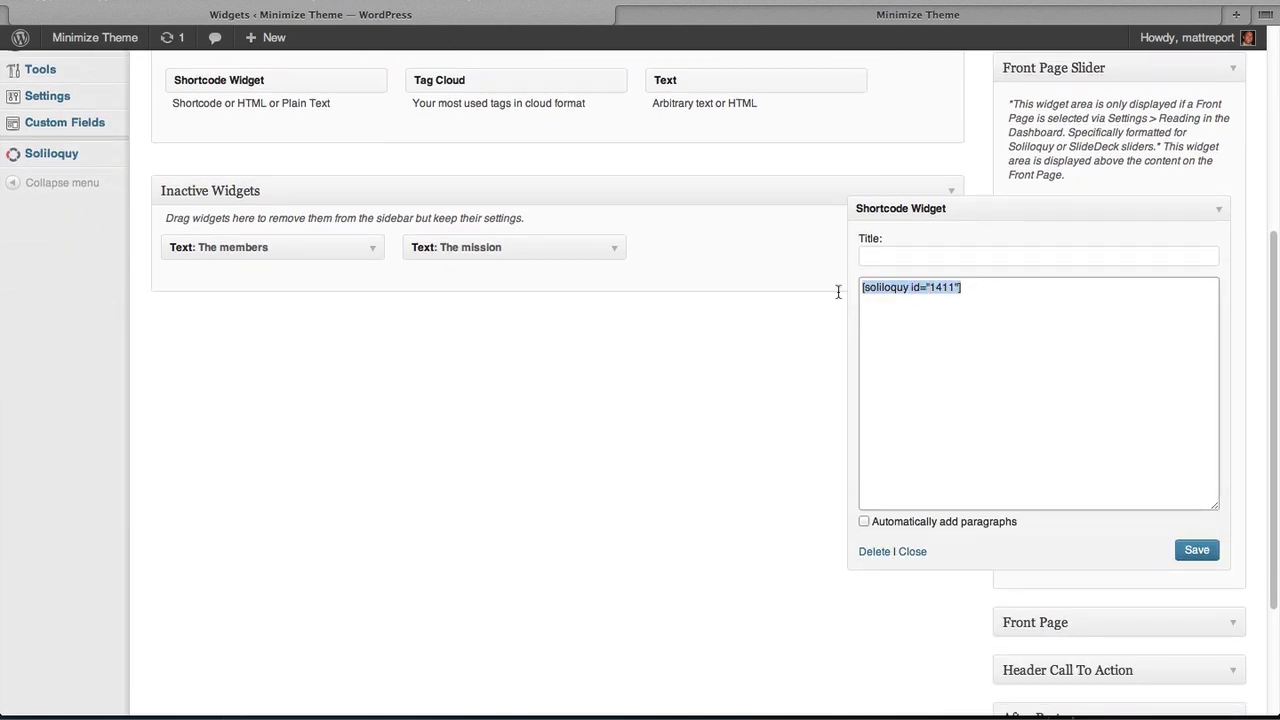
{"action": "left_click", "coordinate": [971, 319]}
{"action": "left_click", "coordinate": [1190, 556]}
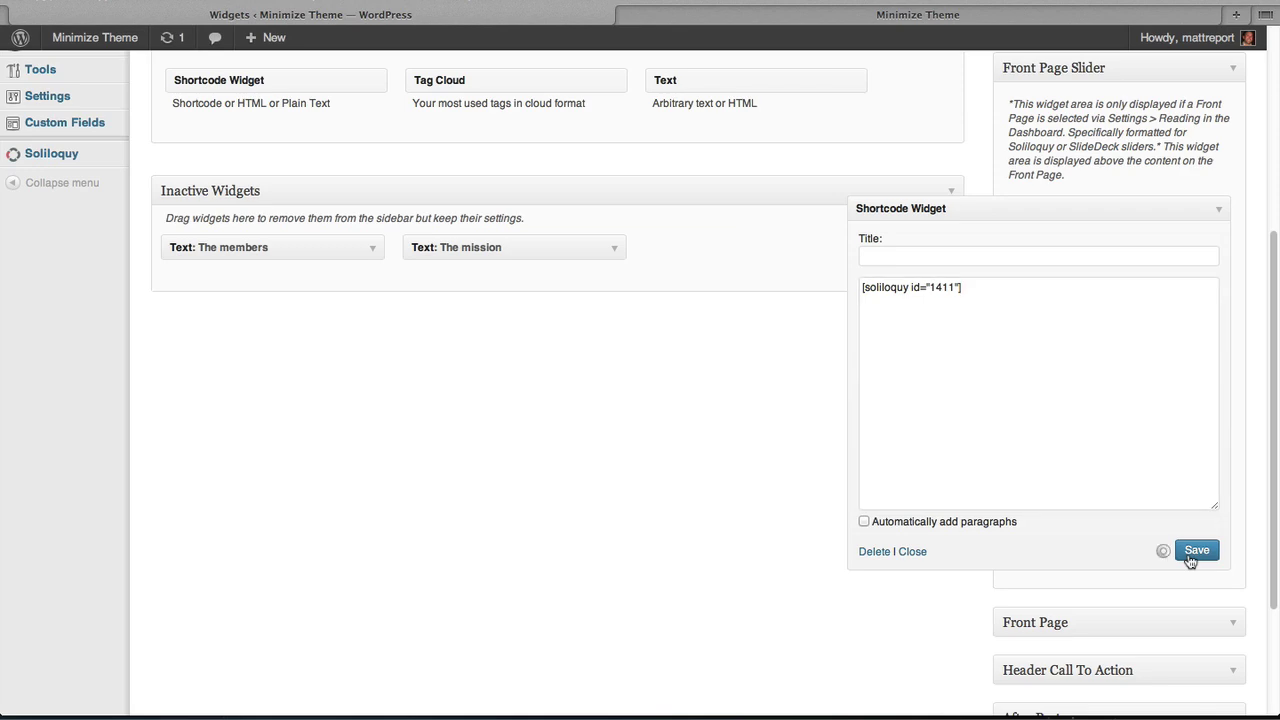
Step: Reload the live home page and scroll to view the boat slider image under the navigation bar
{"action": "left_click", "coordinate": [808, 16]}
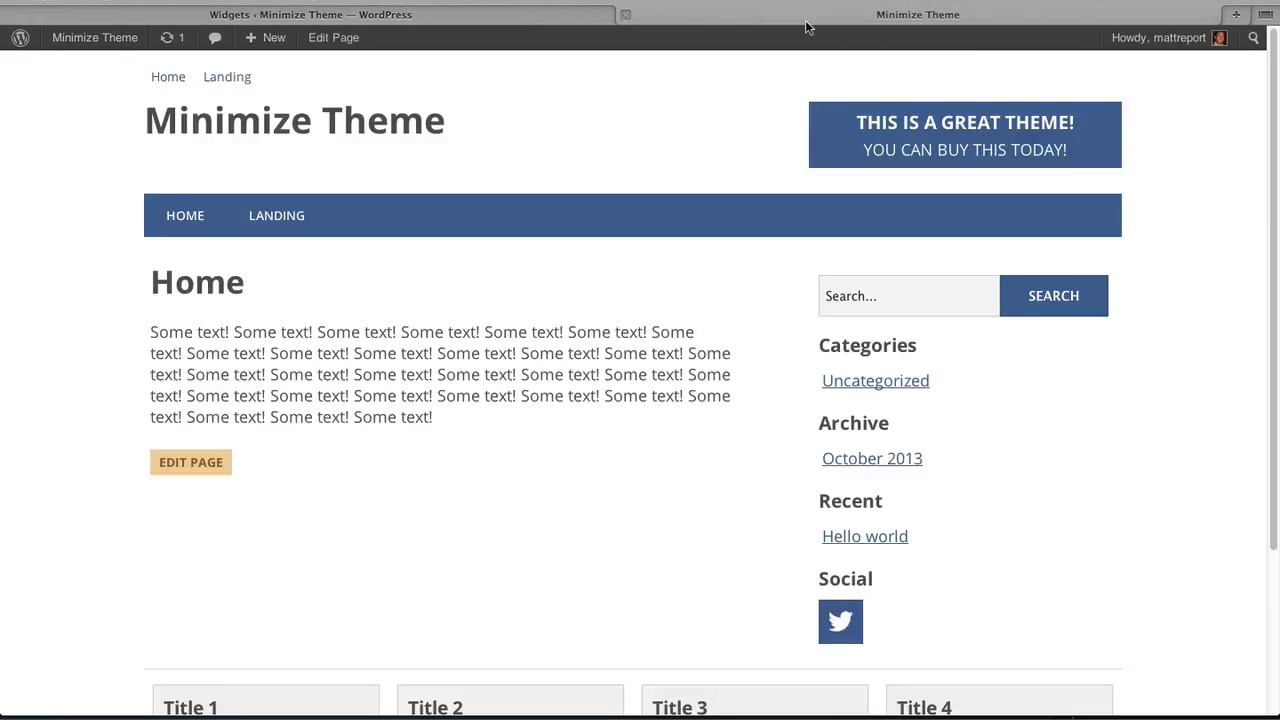
{"action": "key", "text": "super+r"}
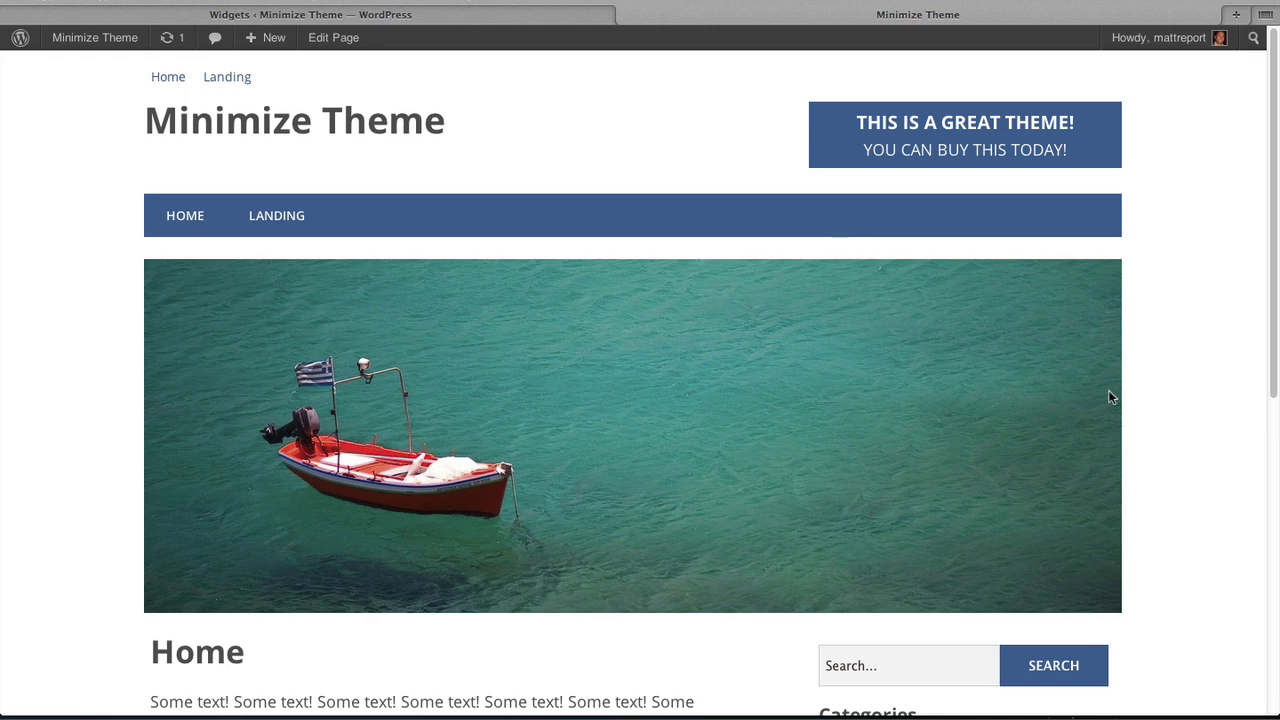
{"action": "scroll", "coordinate": [1135, 345], "scroll_direction": "down", "scroll_amount": 2}
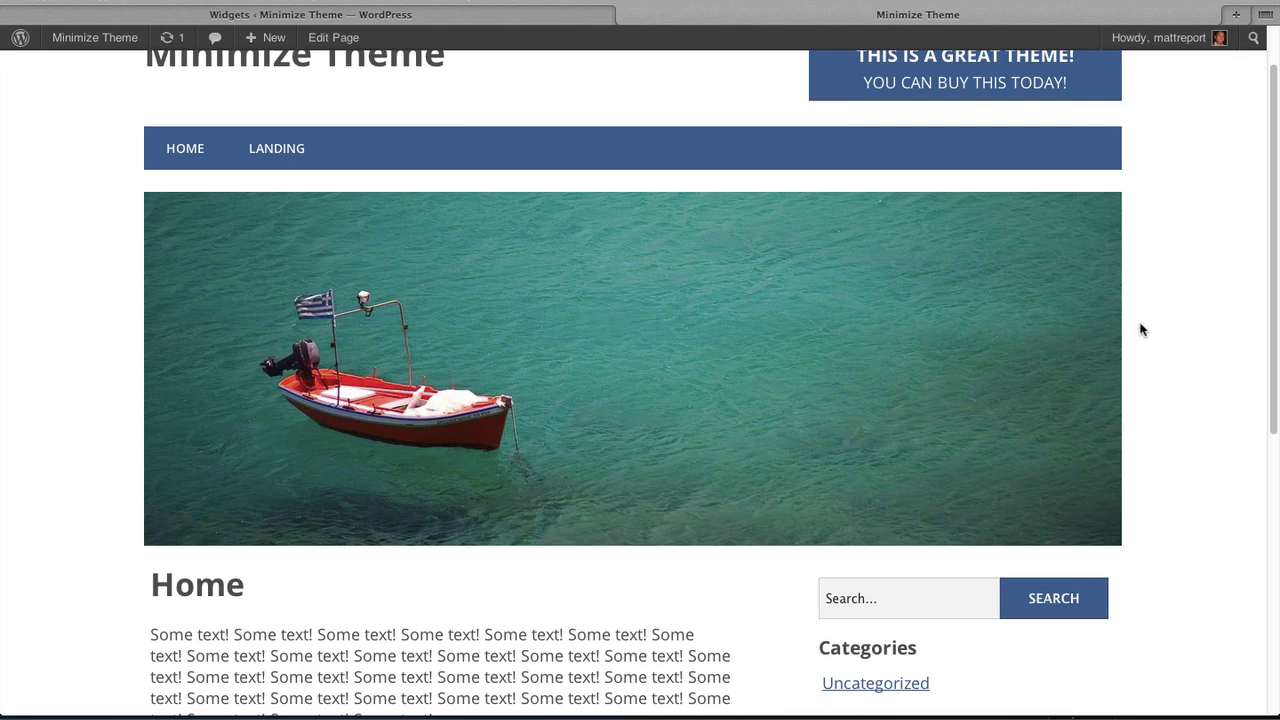
{"action": "scroll", "coordinate": [1141, 330], "scroll_direction": "up", "scroll_amount": 2}
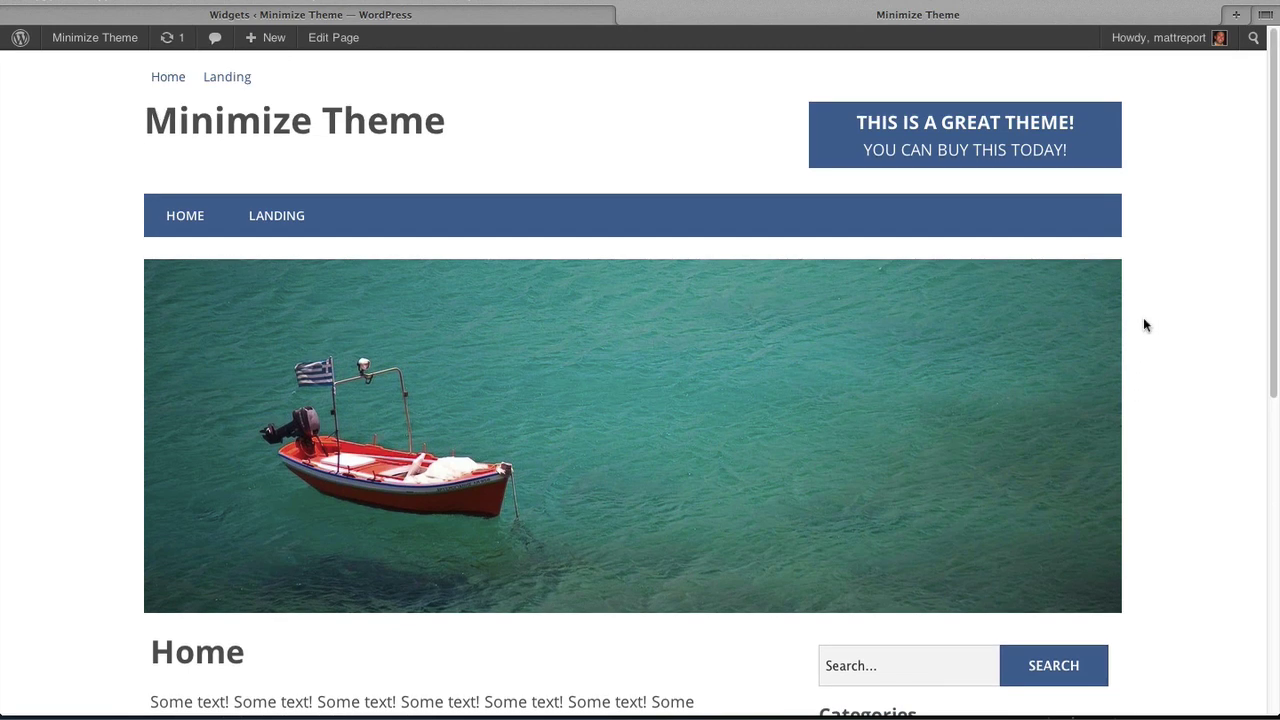
{"action": "scroll", "coordinate": [1169, 355], "scroll_direction": "down", "scroll_amount": 4}
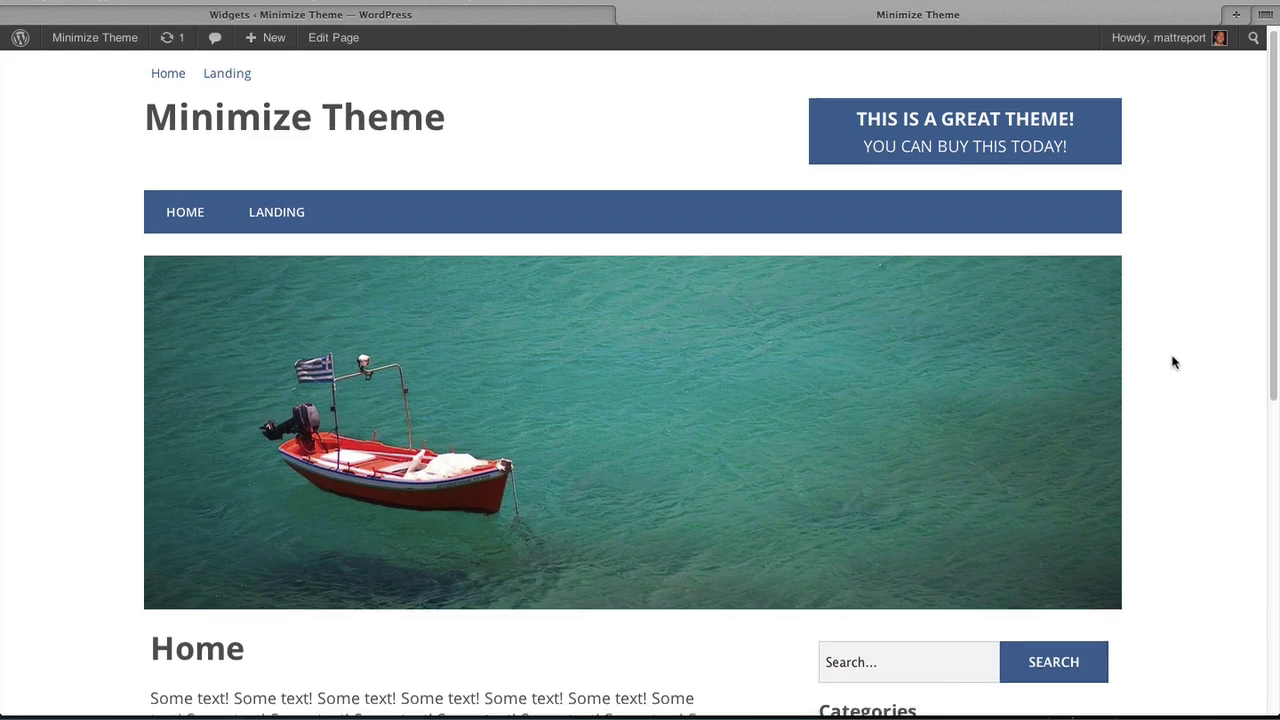
{"action": "scroll", "coordinate": [1171, 355], "scroll_direction": "up", "scroll_amount": 2}
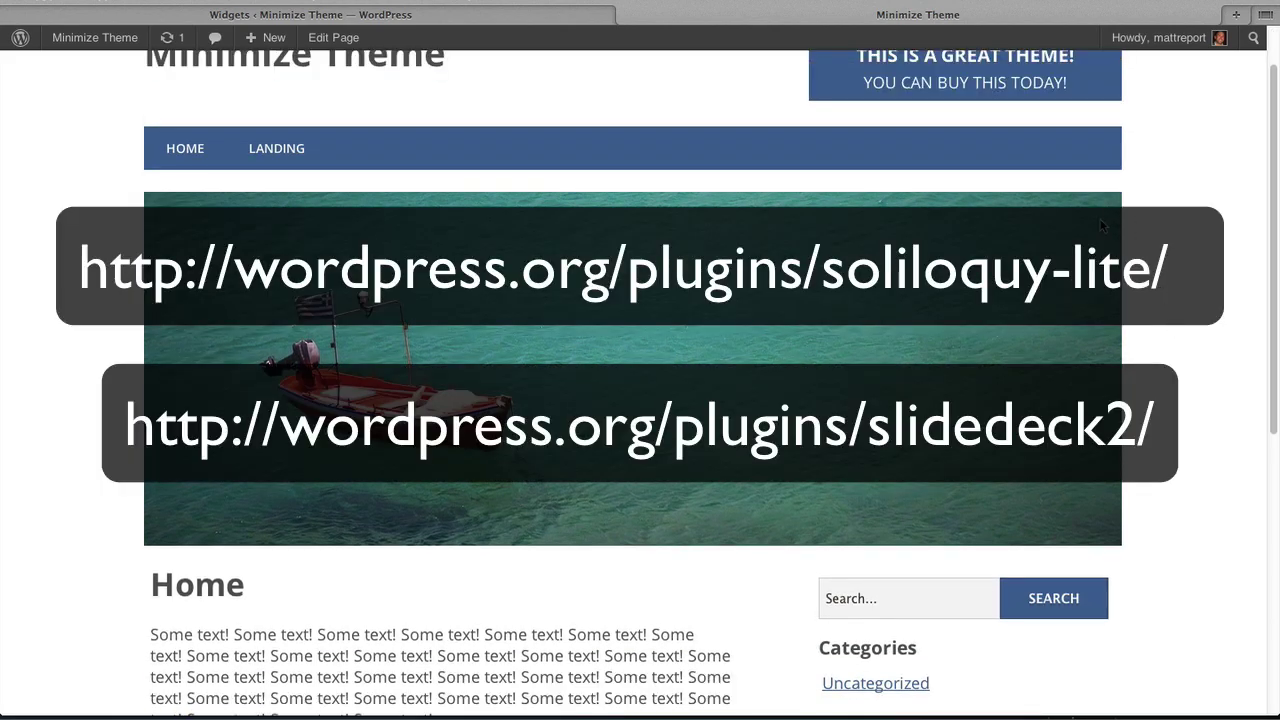